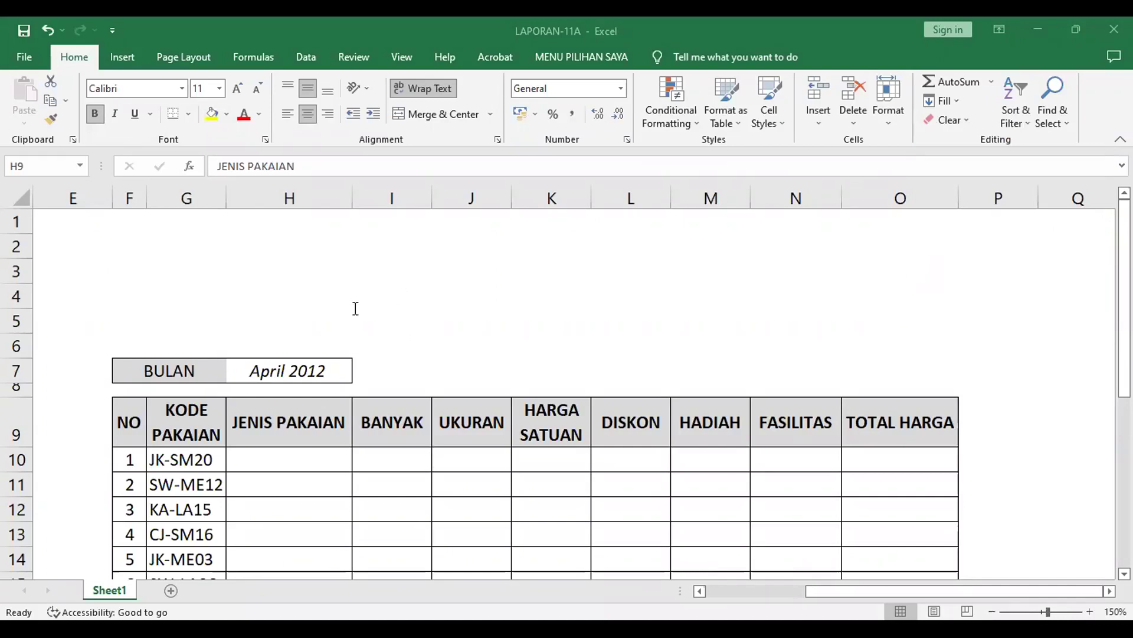
Step: Consult the scanned report IMG_20230601_0005.pdf in the browser and enter its title "REKAPITULASI PENJUALAN PAKAIAN" in cell F6 of the Excel workbook
{"action": "key", "text": "alt+Tab"}
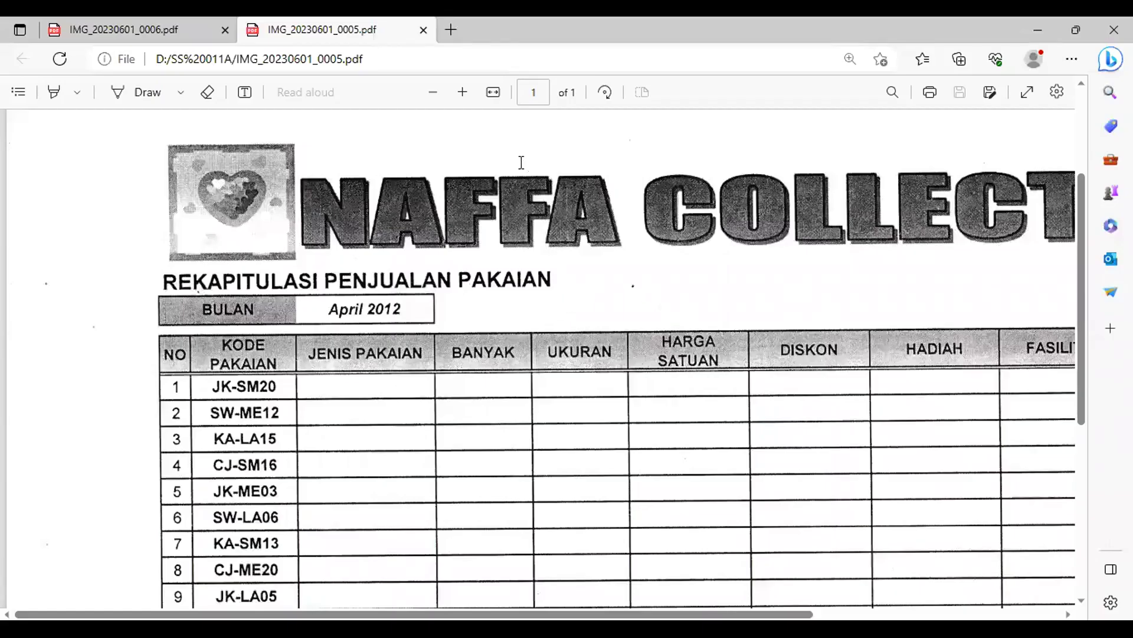
{"action": "left_click", "coordinate": [434, 94]}
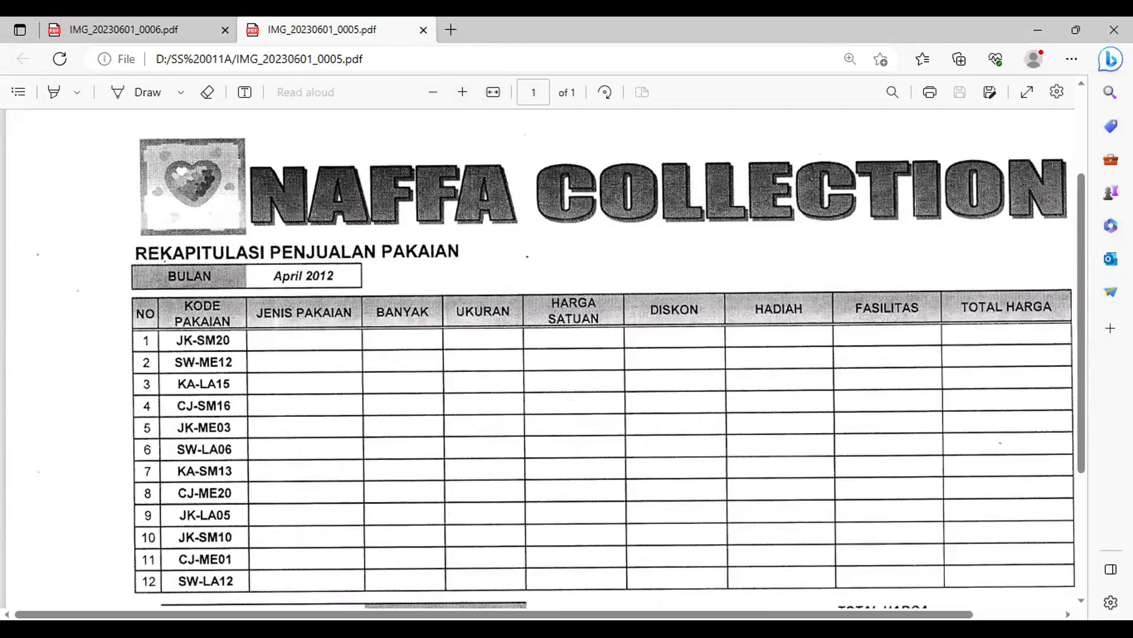
{"action": "key", "text": "alt+Tab"}
{"action": "left_click", "coordinate": [144, 338]}
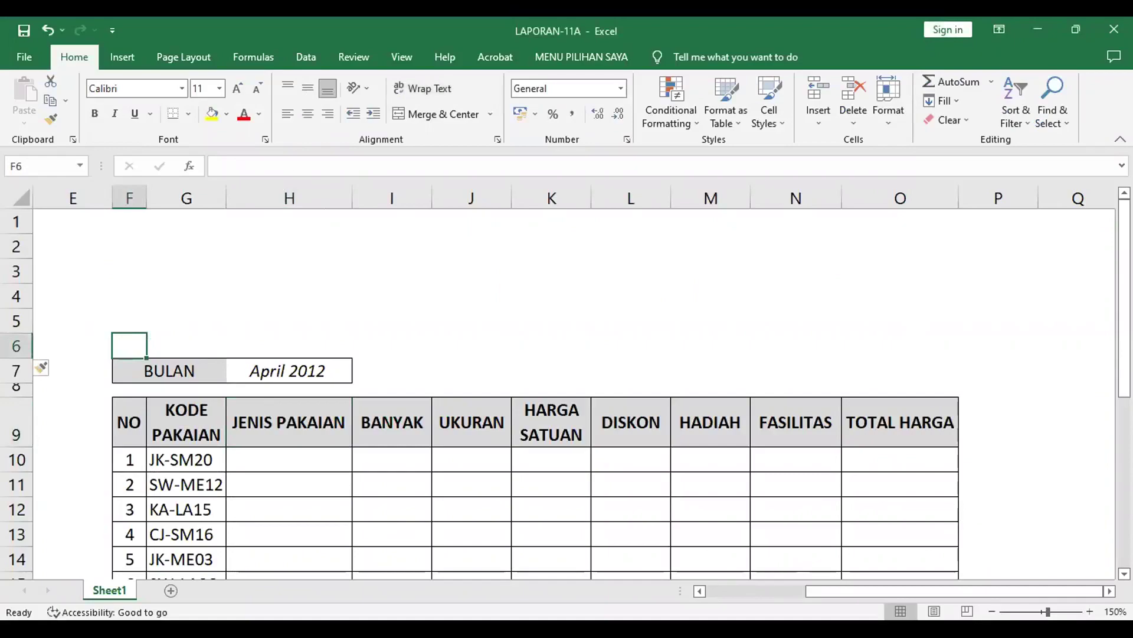
{"action": "key", "text": "alt+Tab"}
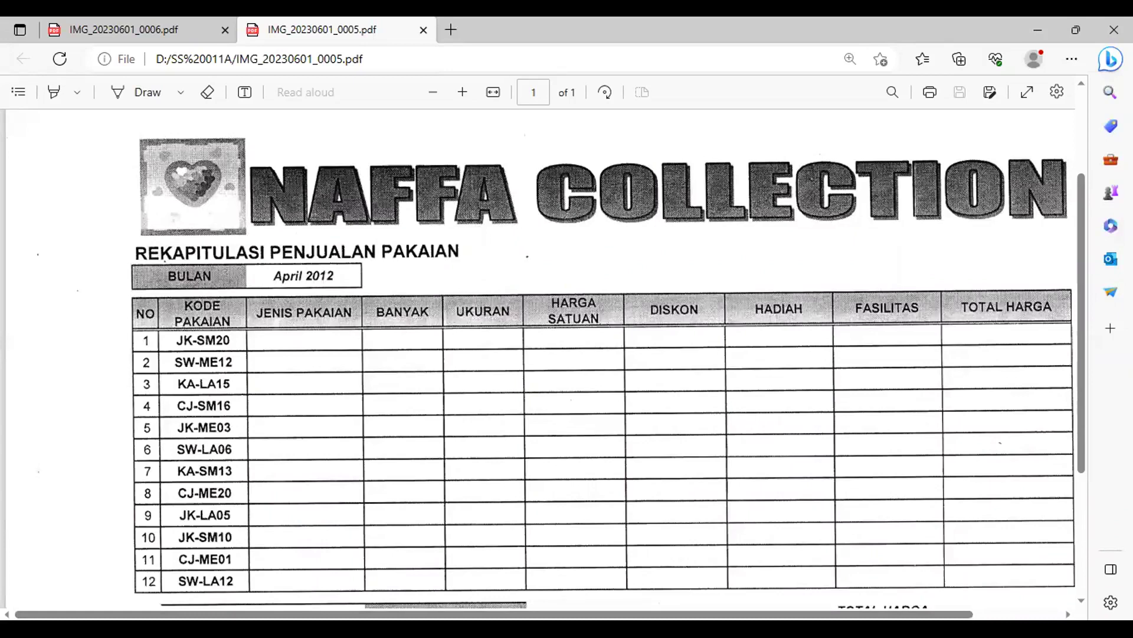
{"action": "key", "text": "alt+Tab"}
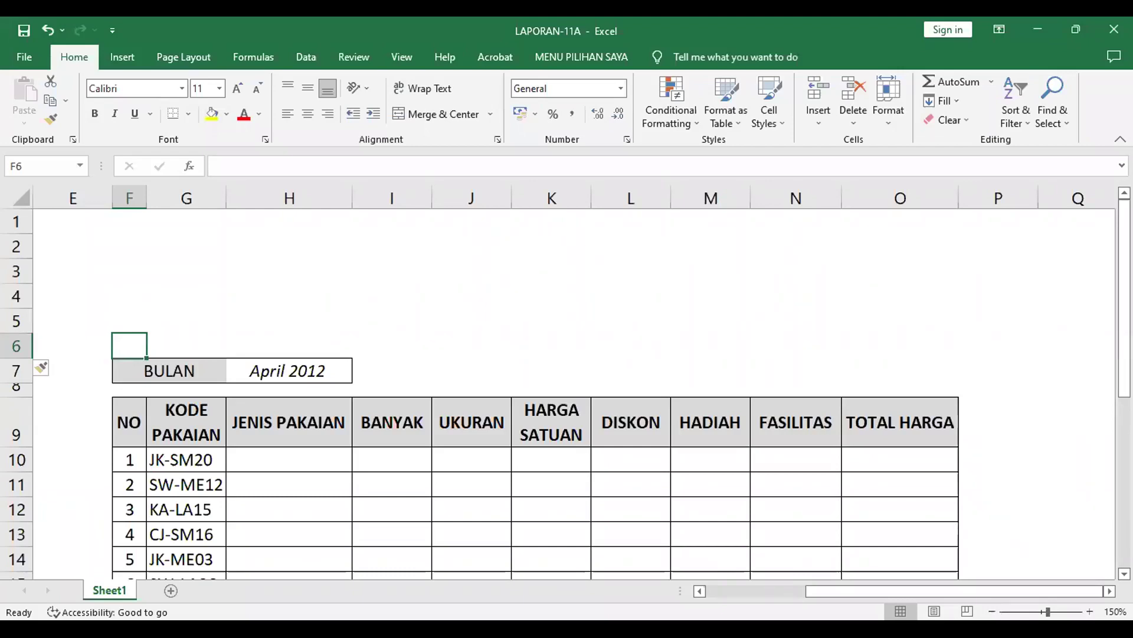
{"action": "type", "text": "REK"}
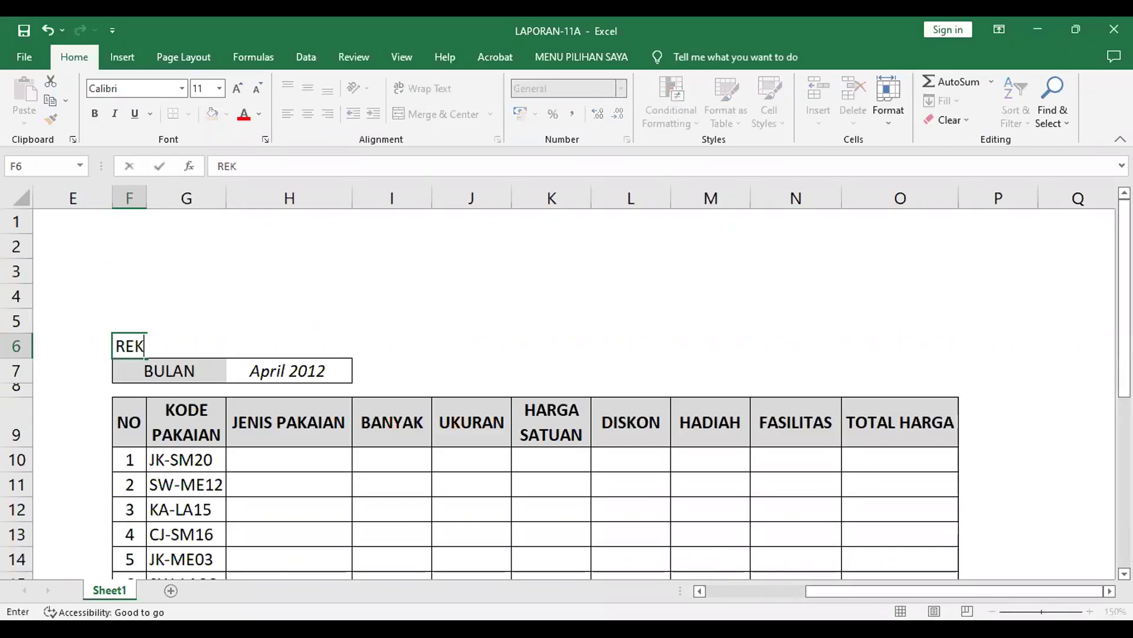
{"action": "type", "text": "APITUA"}
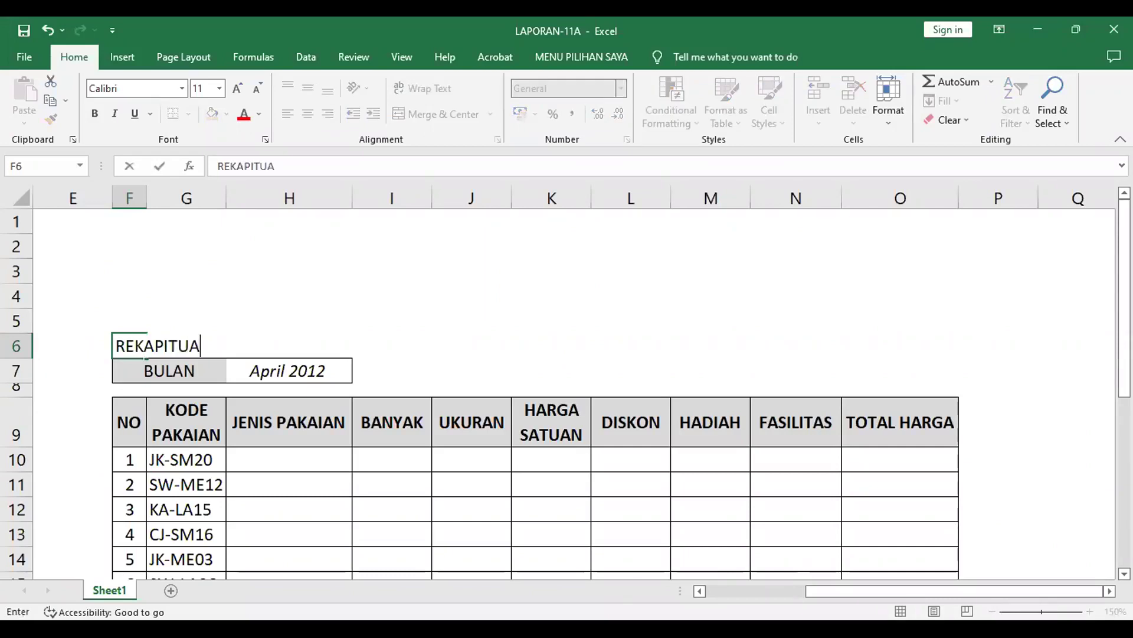
{"action": "key", "text": "BackSpace"}
{"action": "type", "text": "LASI PENJUAL"}
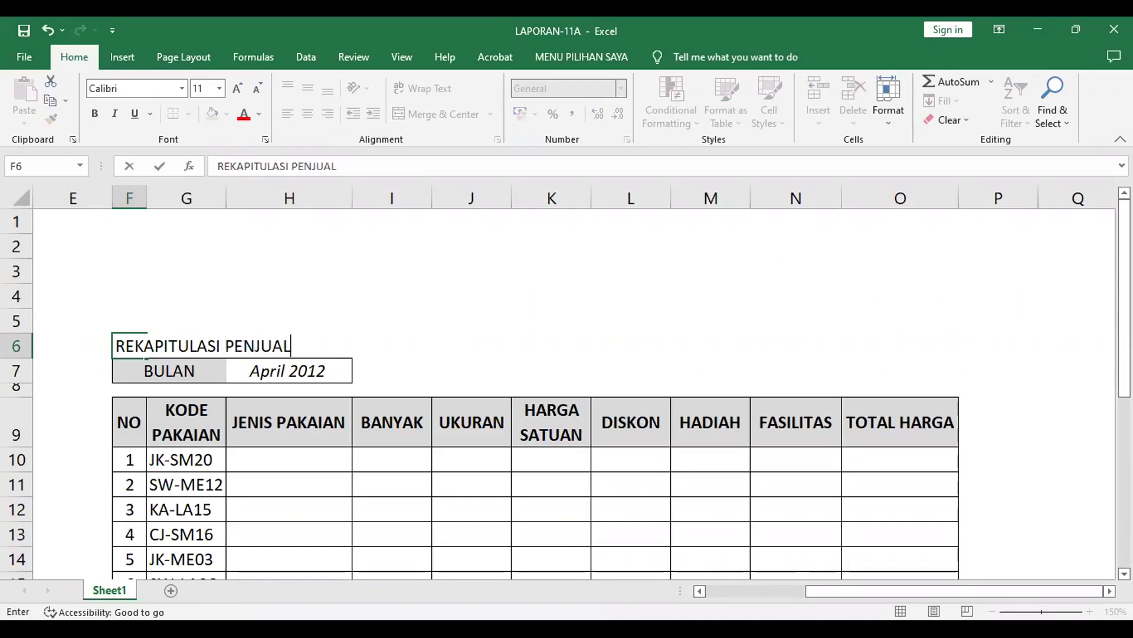
{"action": "type", "text": "AN PAKAIAN"}
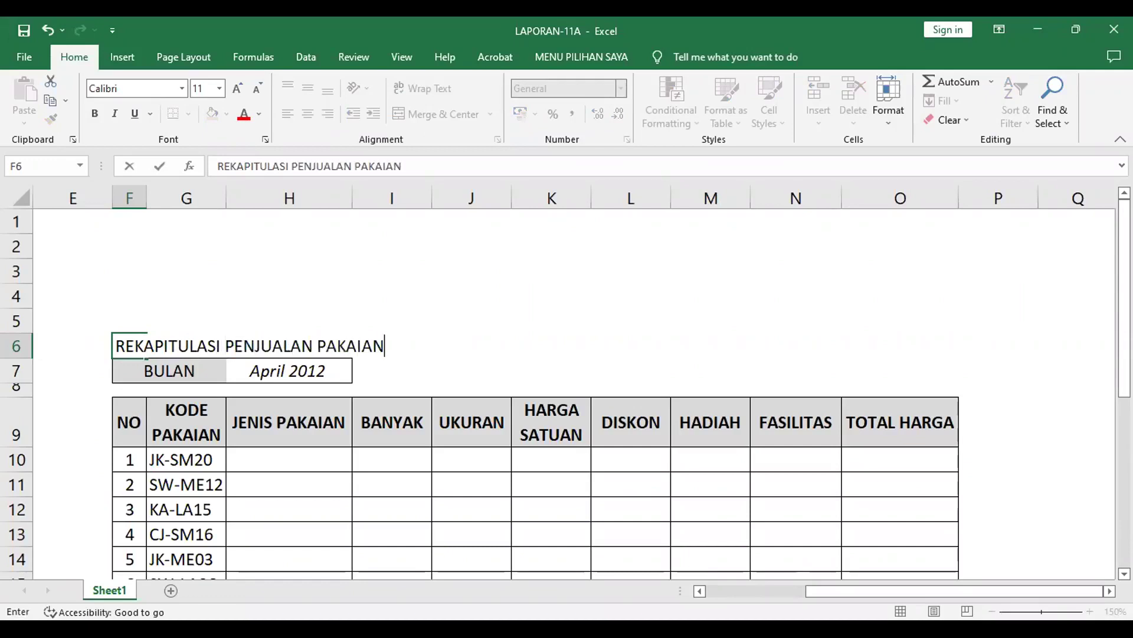
{"action": "key", "text": "Return"}
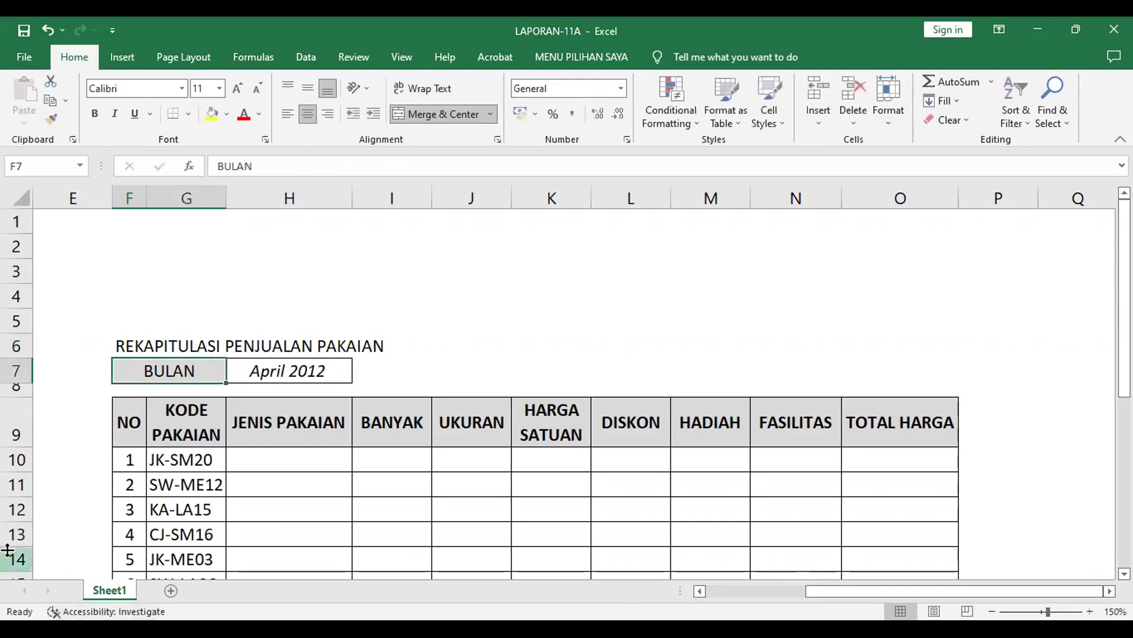
Step: Make the report title in cell F6 bold
{"action": "left_click", "coordinate": [131, 345]}
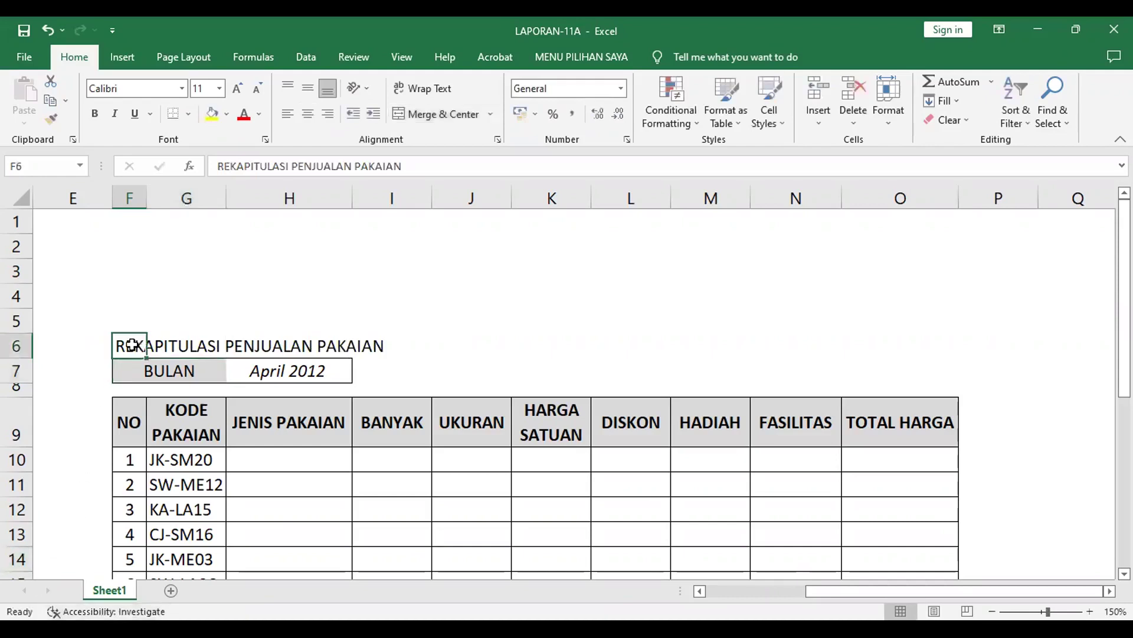
{"action": "left_click", "coordinate": [93, 114]}
{"action": "left_click", "coordinate": [488, 362]}
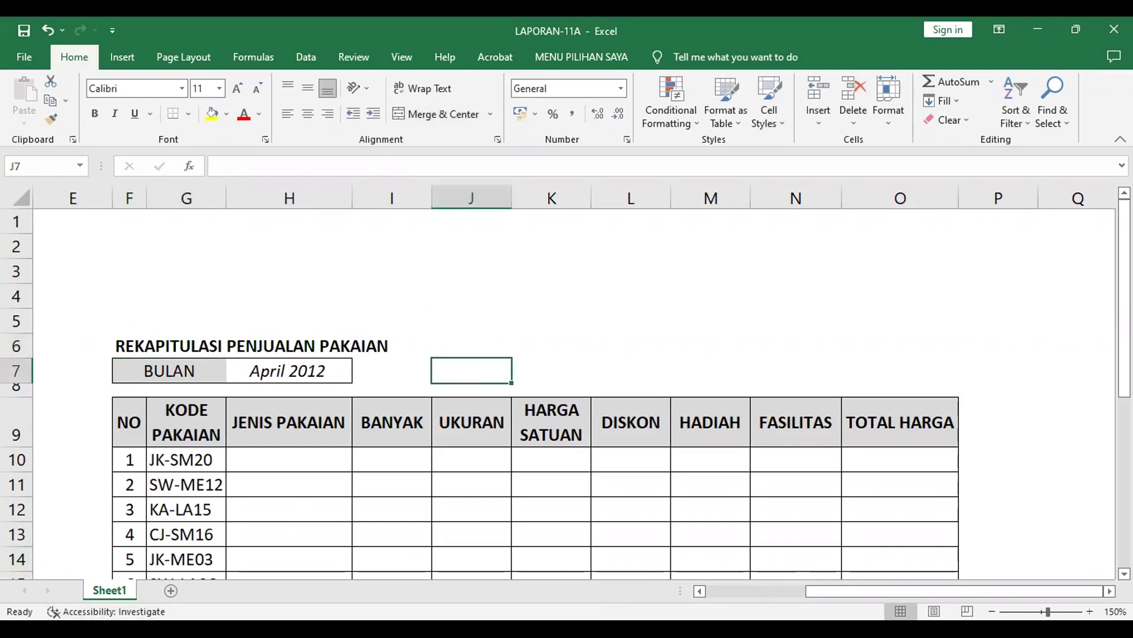
Step: Compare with the logo in the scanned PDF, and search Excel's online pictures for "HEART"
{"action": "key", "text": "alt+Tab"}
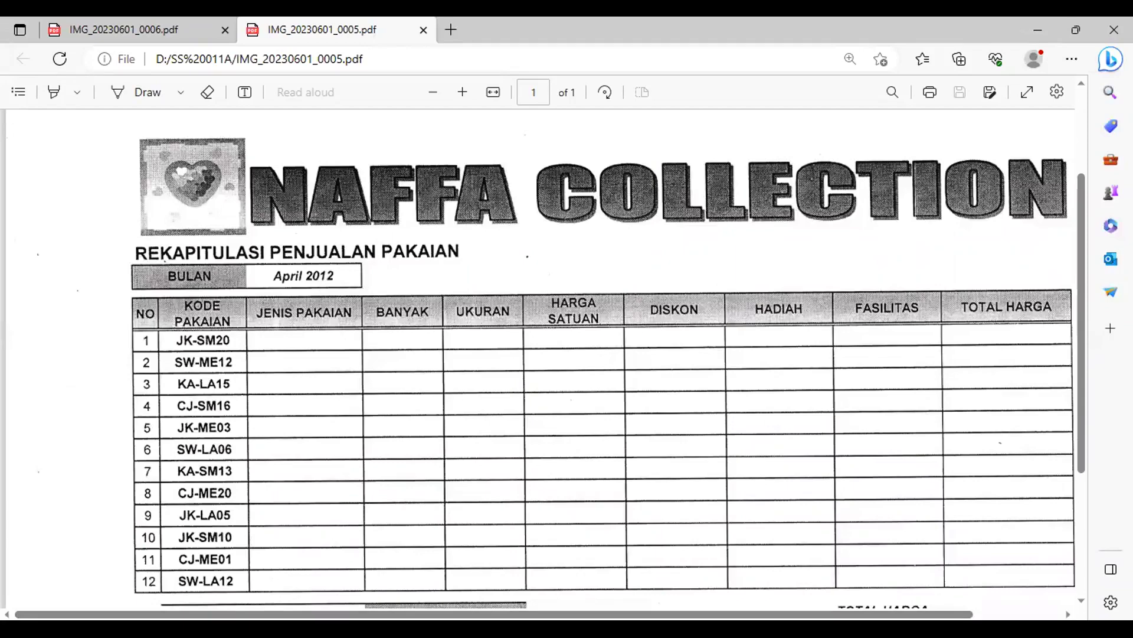
{"action": "key", "text": "alt+Tab"}
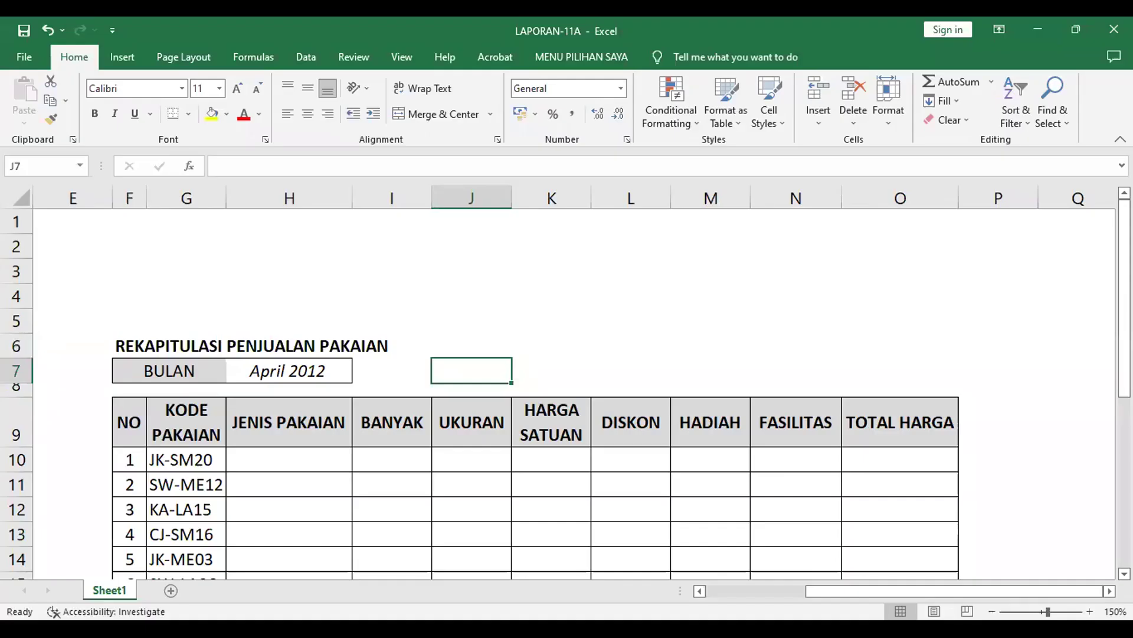
{"action": "key", "text": "alt+Tab"}
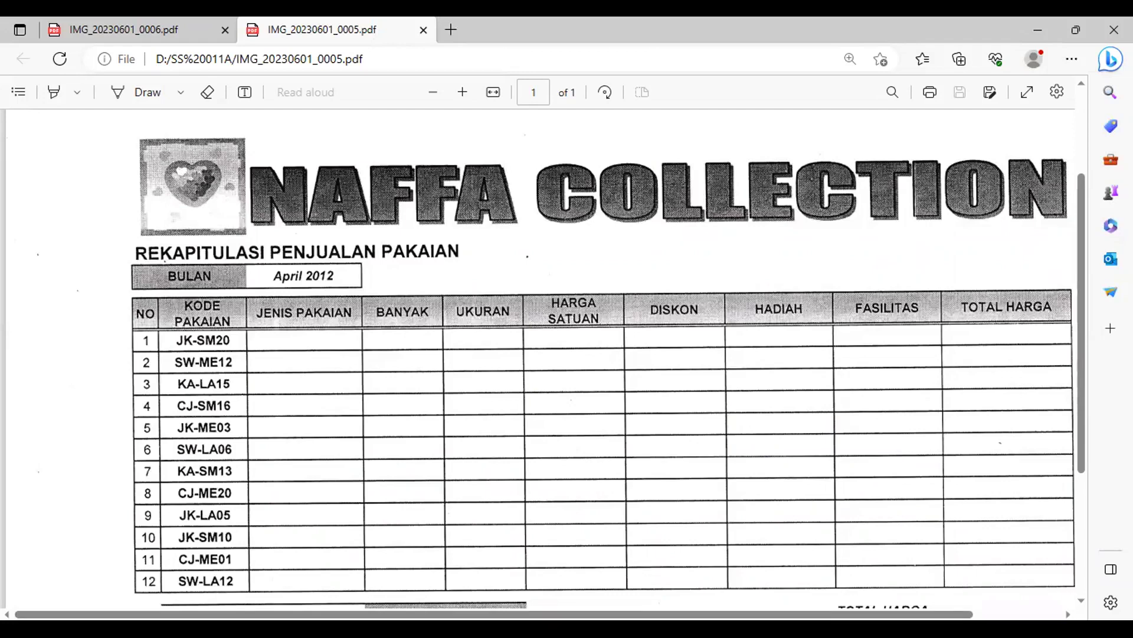
{"action": "key", "text": "alt+Tab"}
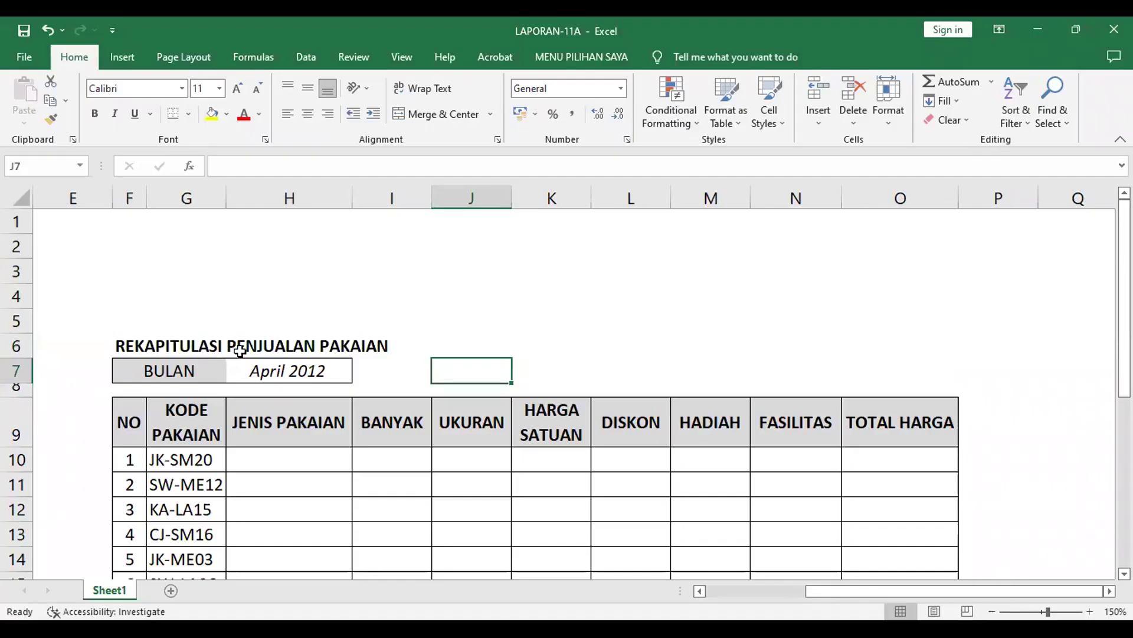
{"action": "left_click", "coordinate": [117, 56]}
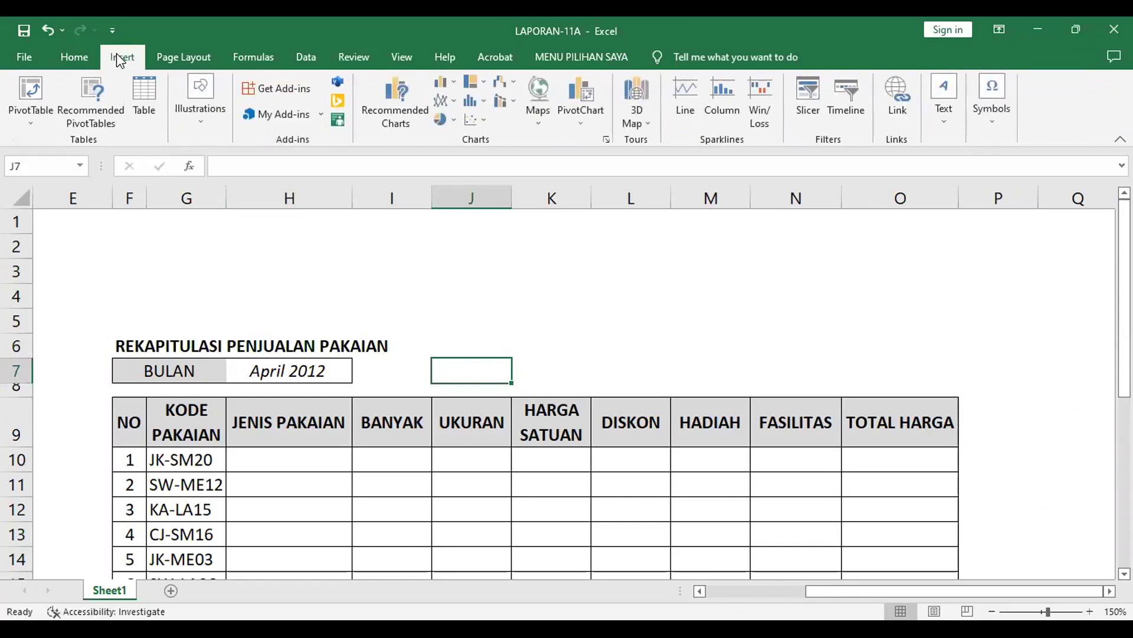
{"action": "left_click", "coordinate": [195, 106]}
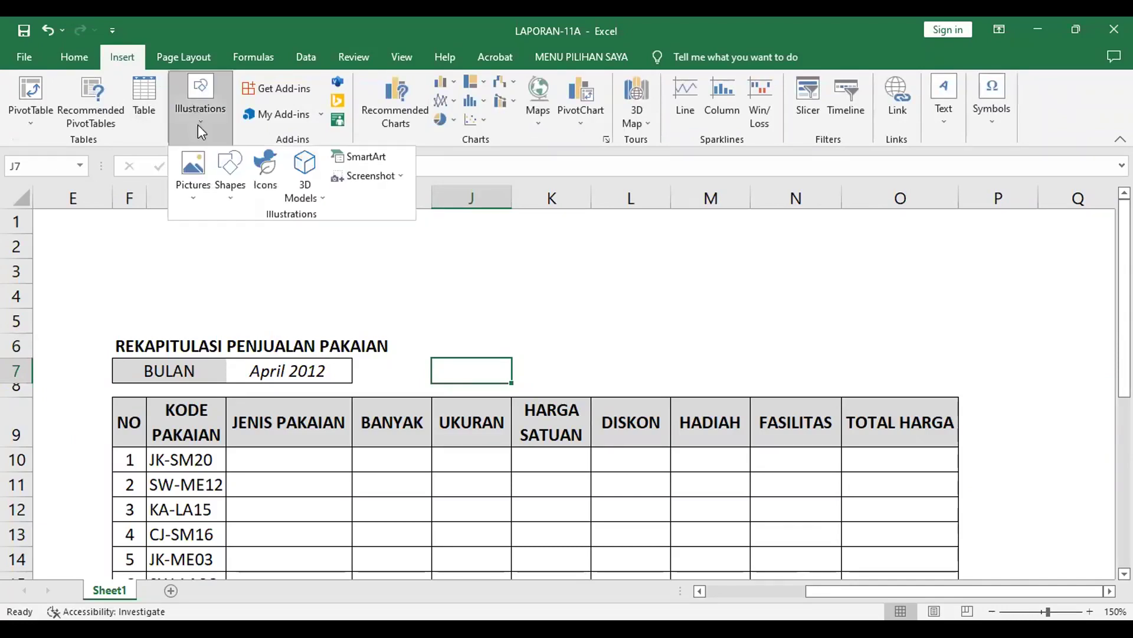
{"action": "left_click", "coordinate": [196, 177]}
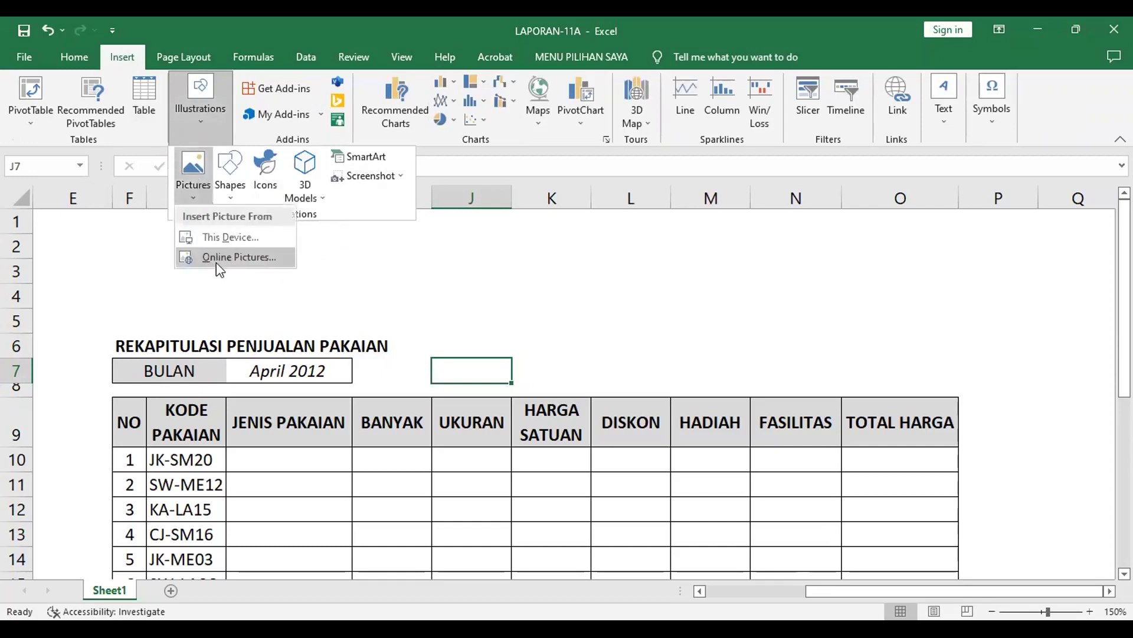
{"action": "left_click", "coordinate": [218, 258]}
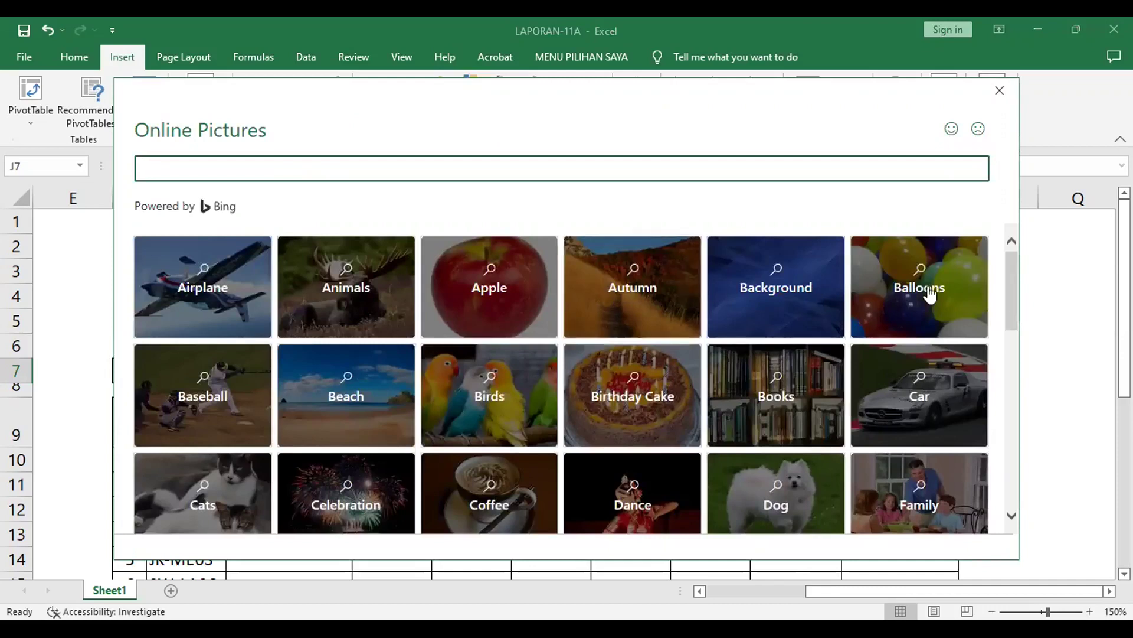
{"action": "type", "text": "H"}
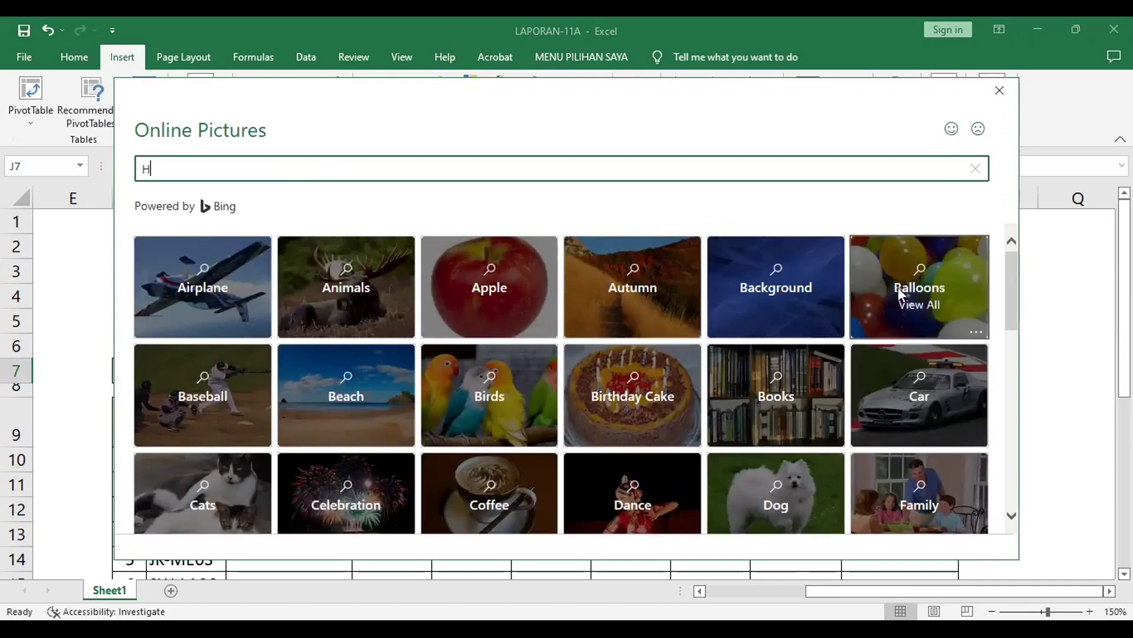
{"action": "type", "text": "EART"}
{"action": "key", "text": "Return"}
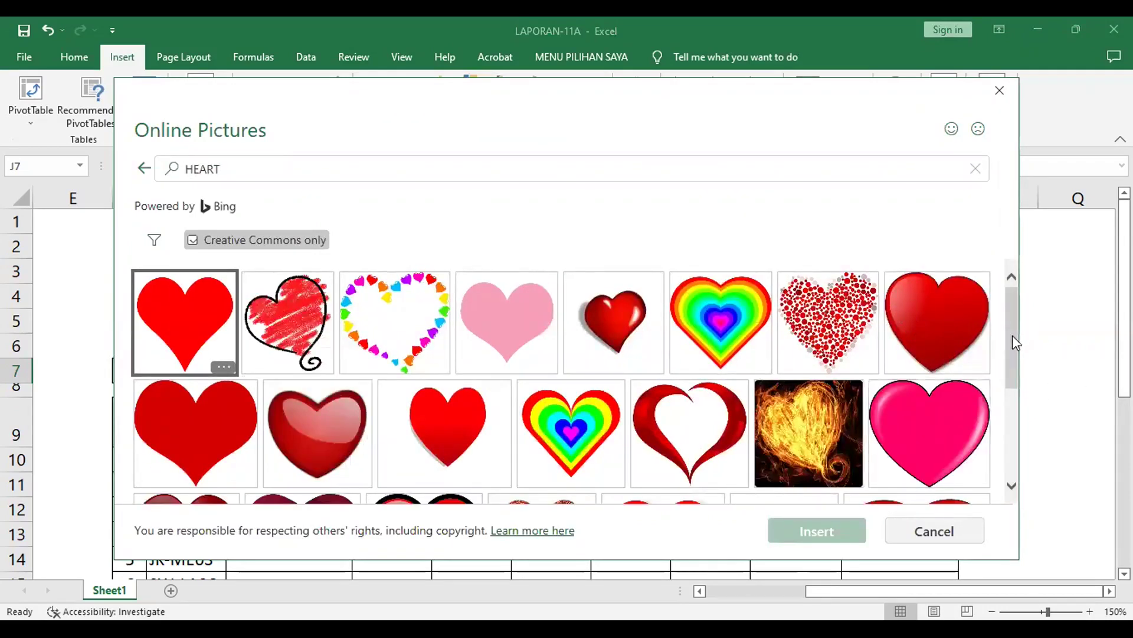
Step: Browse the "HEART" online picture results for an image resembling the framed heart logo in the scanned report
{"action": "scroll", "coordinate": [1012, 336], "scroll_direction": "down", "scroll_amount": 5}
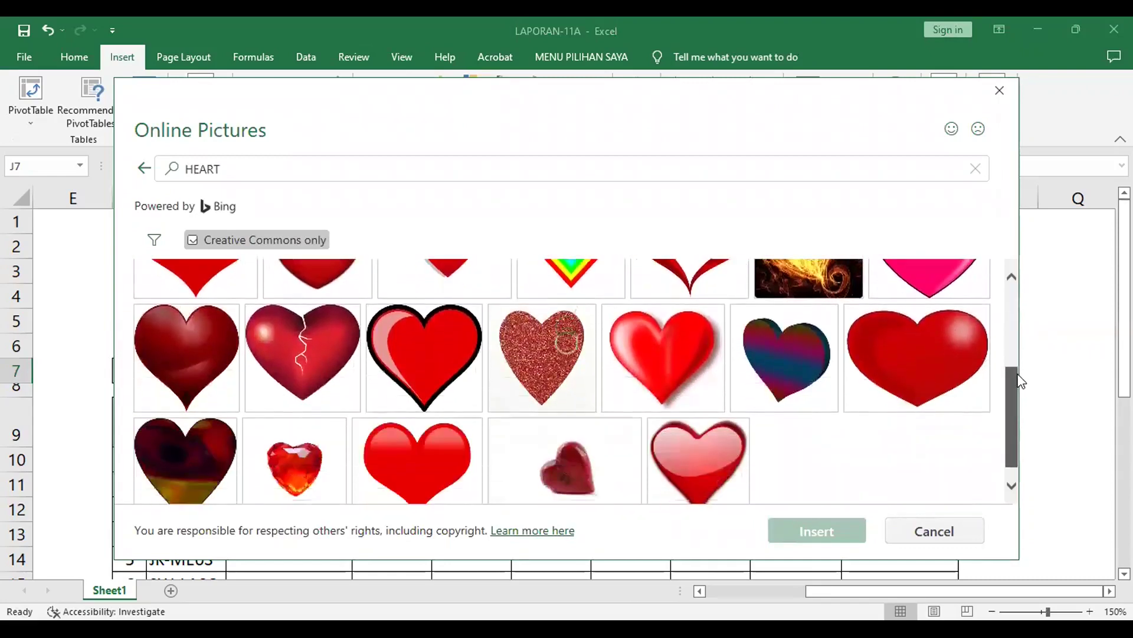
{"action": "scroll", "coordinate": [1022, 382], "scroll_direction": "down", "scroll_amount": 5}
{"action": "scroll", "coordinate": [1022, 382], "scroll_direction": "down", "scroll_amount": 5}
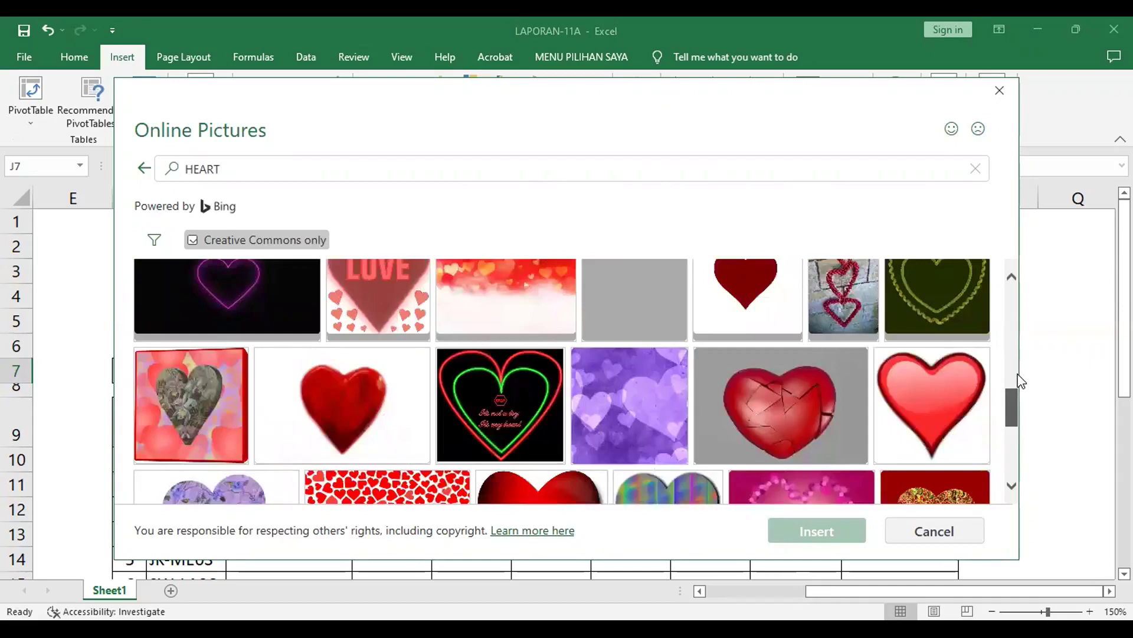
{"action": "scroll", "coordinate": [1022, 382], "scroll_direction": "down", "scroll_amount": 3}
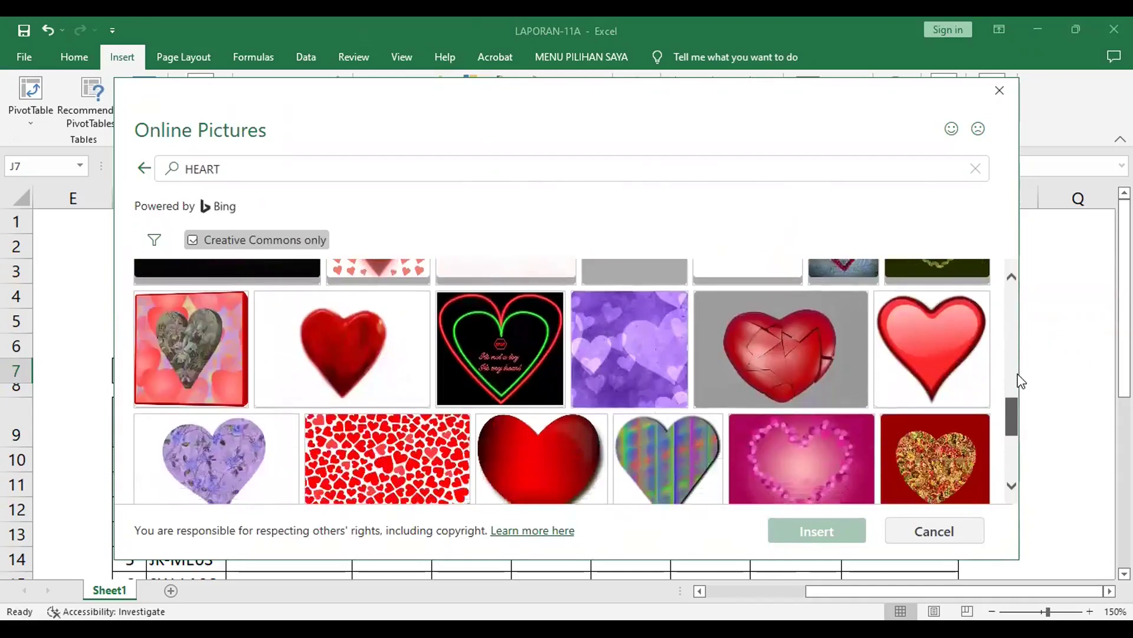
{"action": "scroll", "coordinate": [1022, 382], "scroll_direction": "down", "scroll_amount": 5}
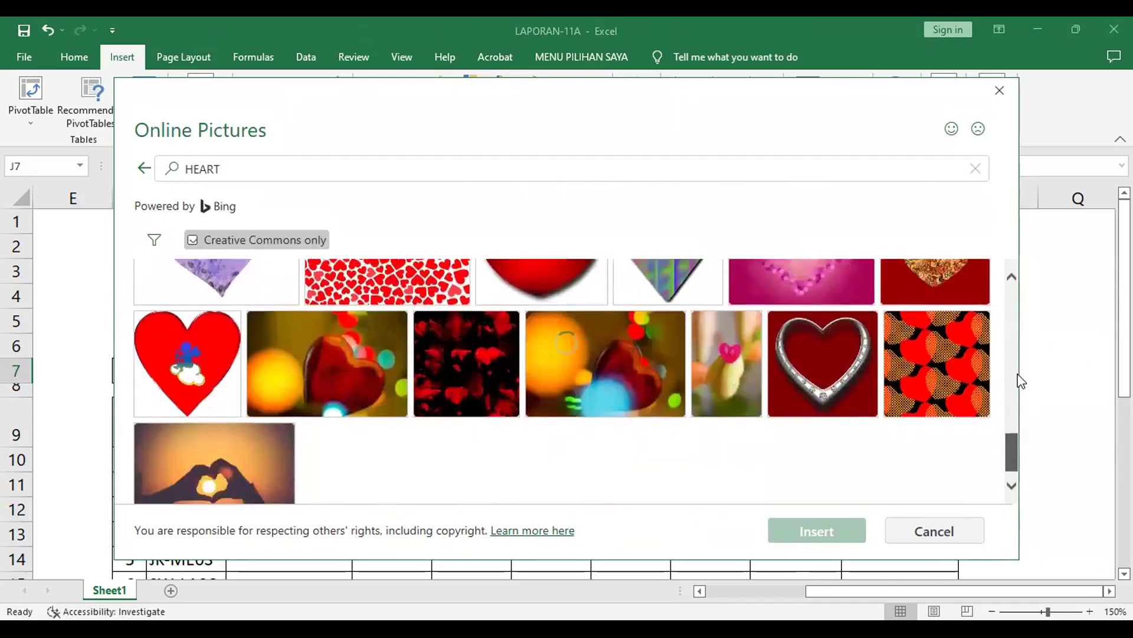
{"action": "scroll", "coordinate": [1022, 381], "scroll_direction": "up", "scroll_amount": 1}
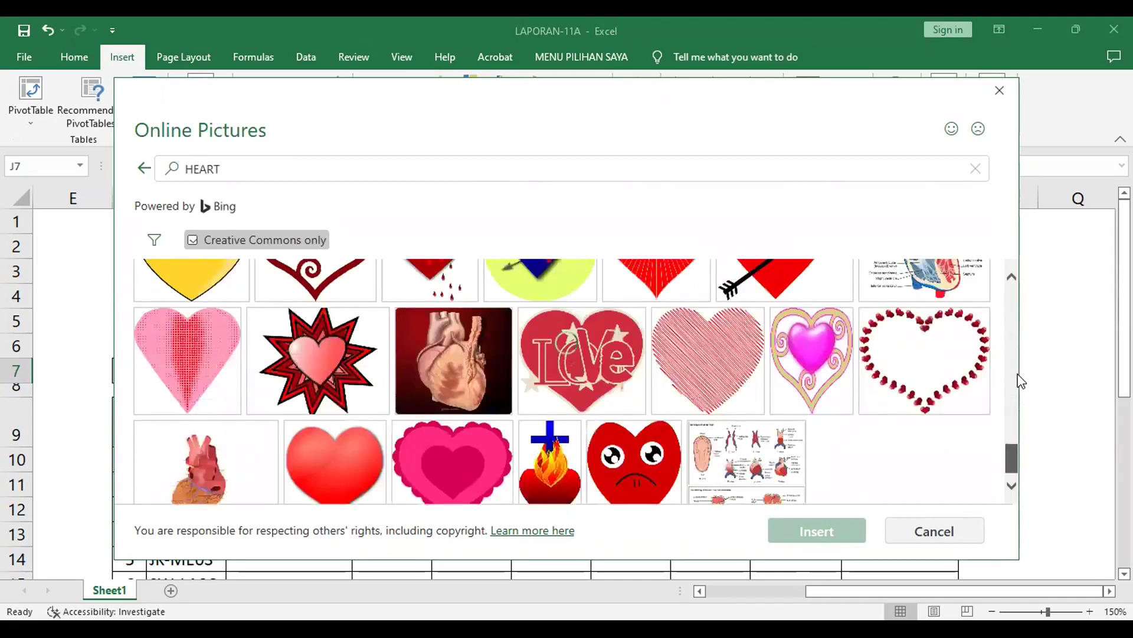
{"action": "scroll", "coordinate": [1021, 381], "scroll_direction": "down", "scroll_amount": 3}
{"action": "scroll", "coordinate": [1020, 380], "scroll_direction": "down", "scroll_amount": 3}
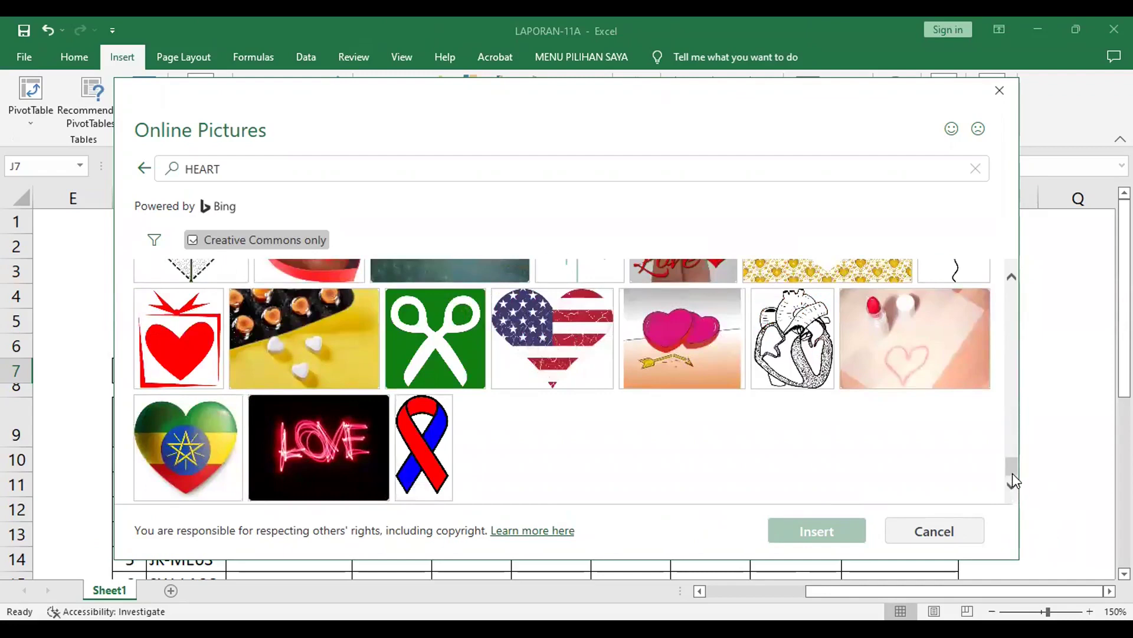
{"action": "left_click_drag", "start_coordinate": [1011, 473], "coordinate": [1012, 467]}
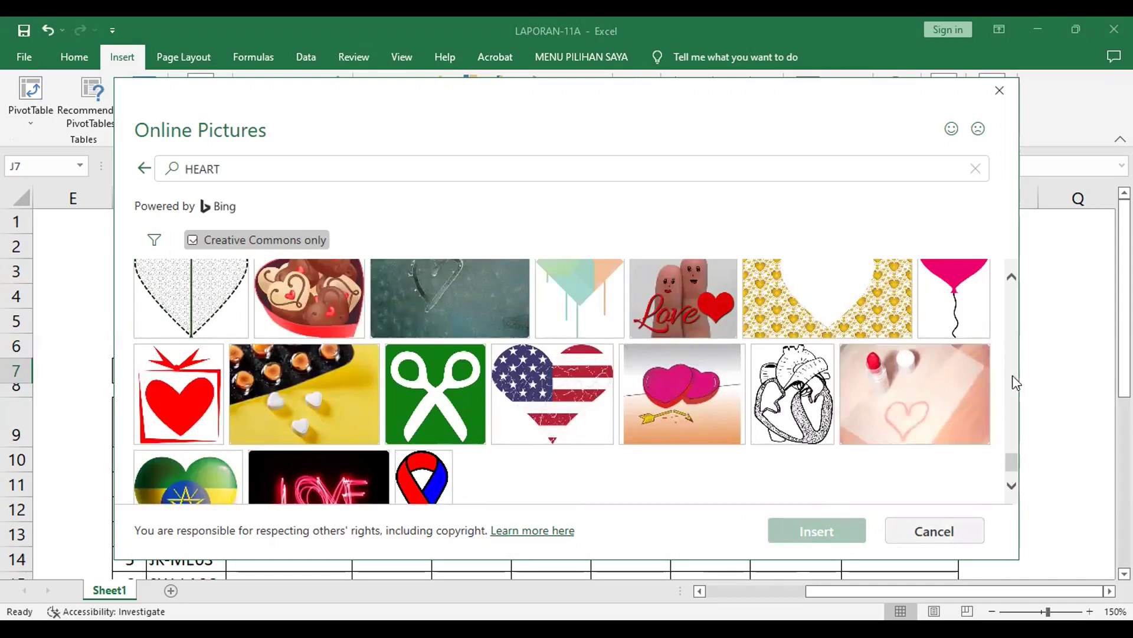
{"action": "left_click", "coordinate": [1012, 486]}
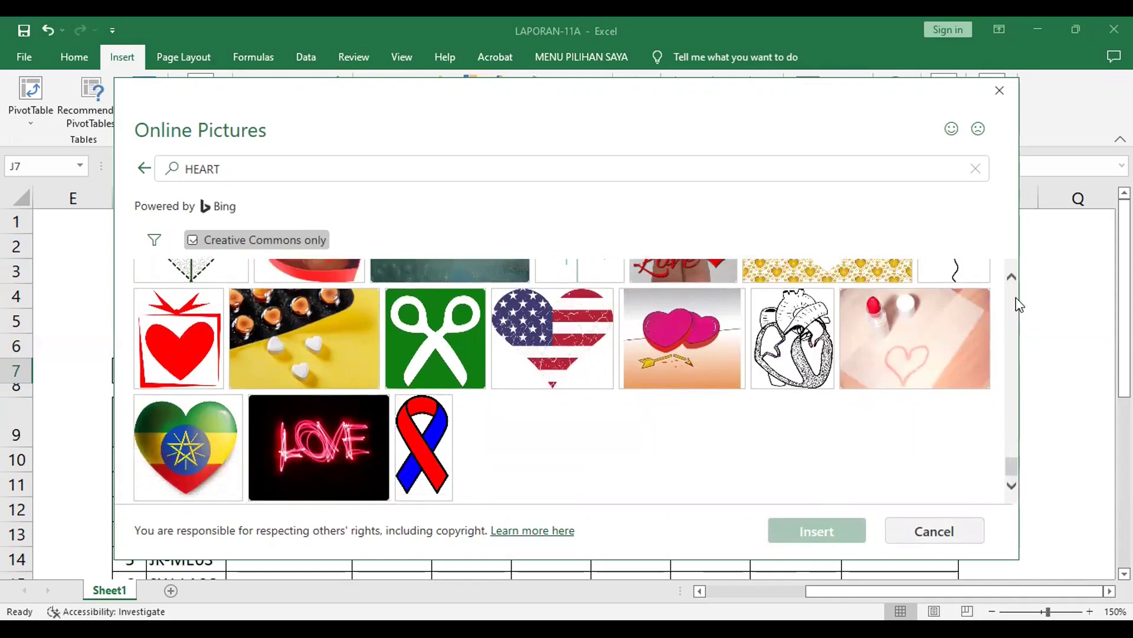
{"action": "left_click", "coordinate": [1012, 279]}
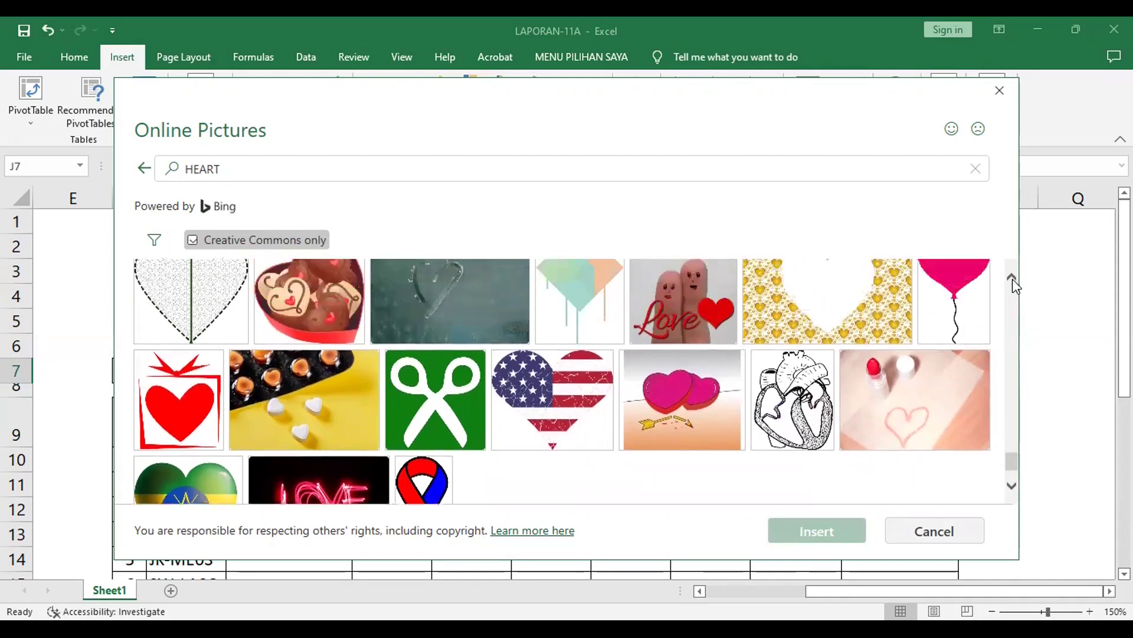
{"action": "left_click", "coordinate": [1012, 279]}
{"action": "left_click", "coordinate": [1012, 278]}
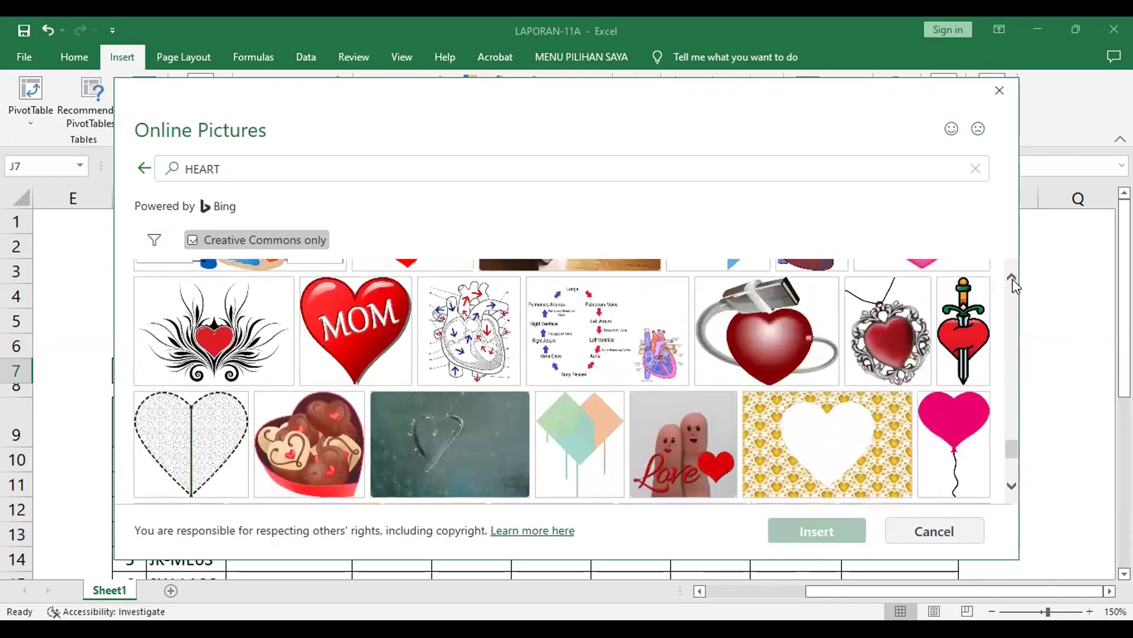
{"action": "left_click", "coordinate": [1012, 279]}
{"action": "left_click", "coordinate": [1012, 278]}
{"action": "left_click", "coordinate": [1012, 278]}
{"action": "left_click", "coordinate": [1012, 278]}
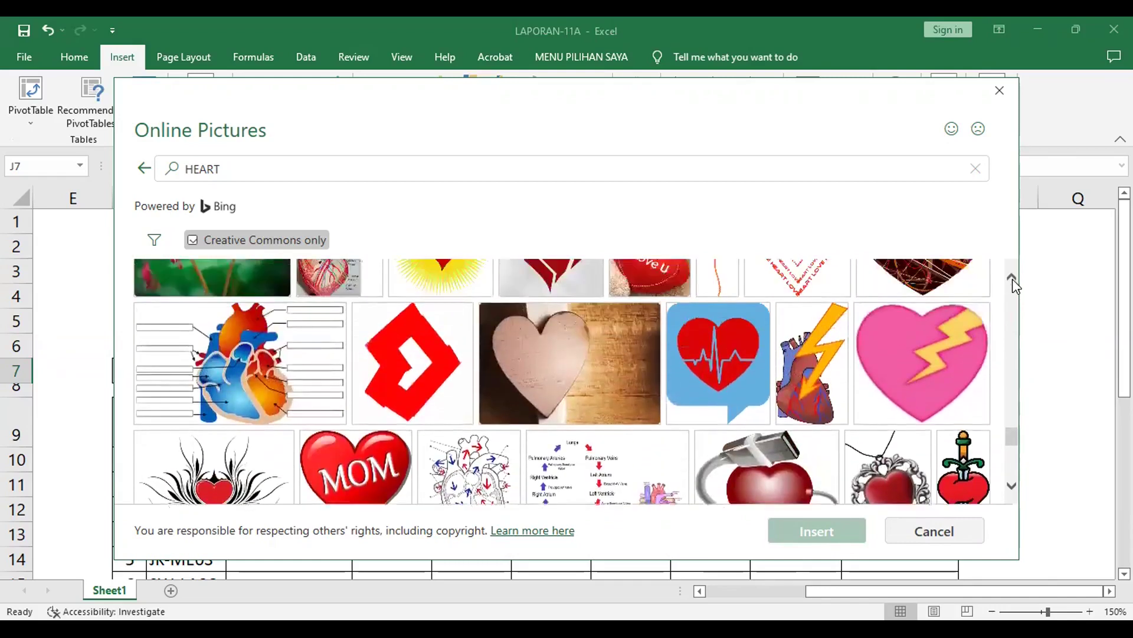
{"action": "left_click", "coordinate": [1011, 279]}
{"action": "left_click", "coordinate": [1012, 279]}
{"action": "left_click", "coordinate": [1012, 279]}
{"action": "left_click", "coordinate": [1011, 278]}
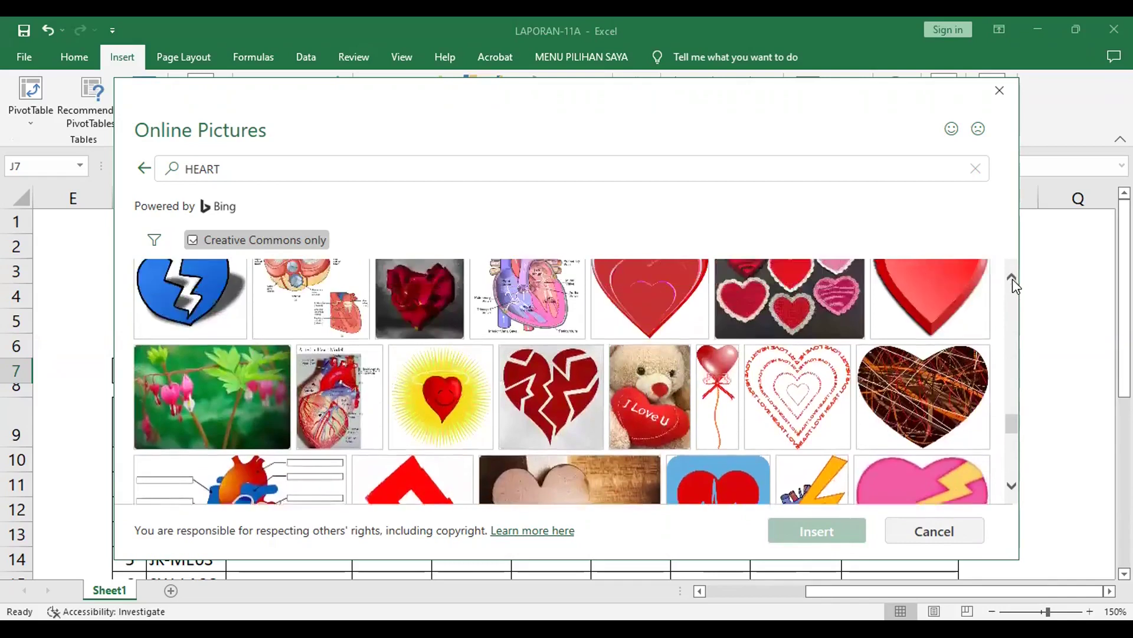
{"action": "left_click", "coordinate": [1011, 279]}
{"action": "left_click", "coordinate": [1012, 278]}
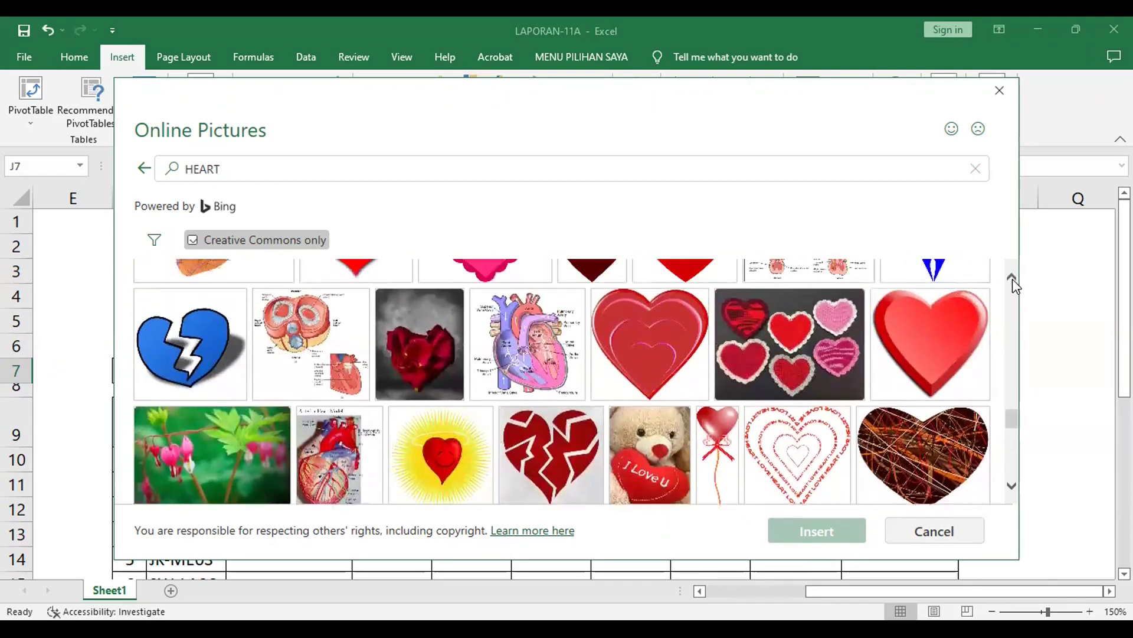
{"action": "left_click", "coordinate": [1012, 278]}
{"action": "left_click", "coordinate": [1012, 279]}
{"action": "left_click", "coordinate": [1012, 279]}
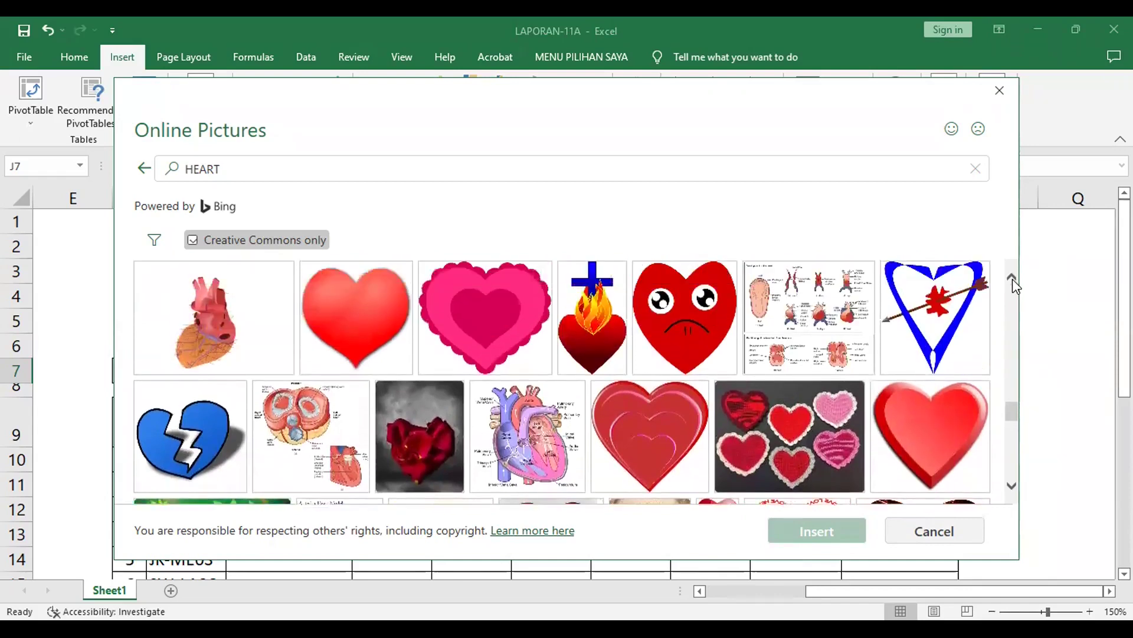
{"action": "left_click", "coordinate": [1012, 278]}
{"action": "left_click", "coordinate": [1012, 279]}
{"action": "left_click", "coordinate": [1012, 278]}
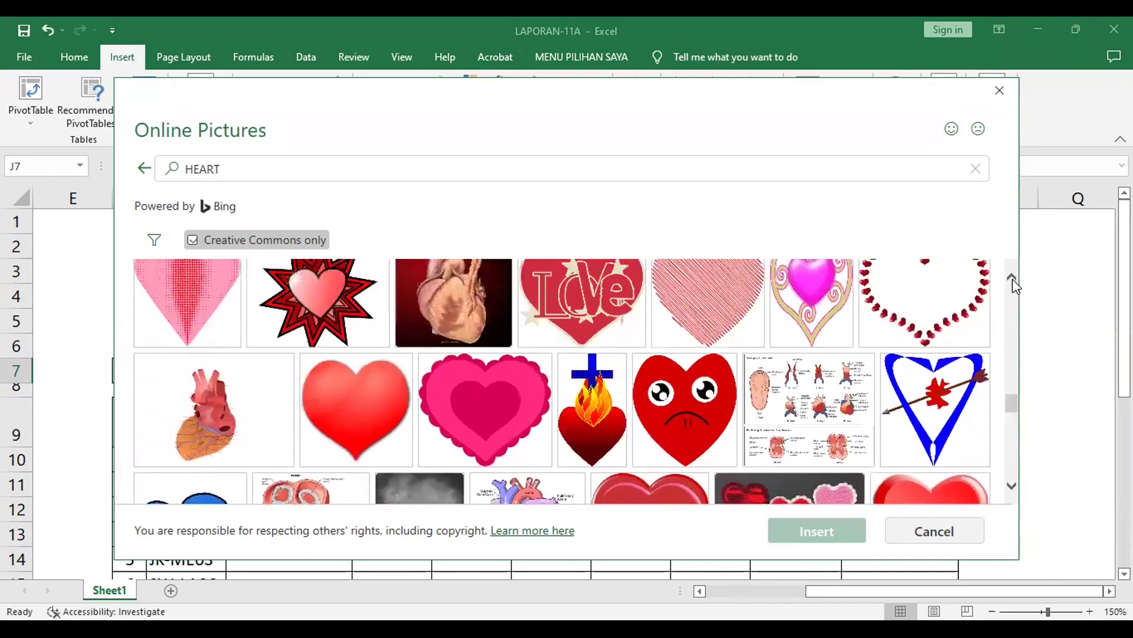
{"action": "left_click", "coordinate": [1012, 279]}
{"action": "left_click", "coordinate": [1011, 279]}
{"action": "left_click", "coordinate": [1011, 279]}
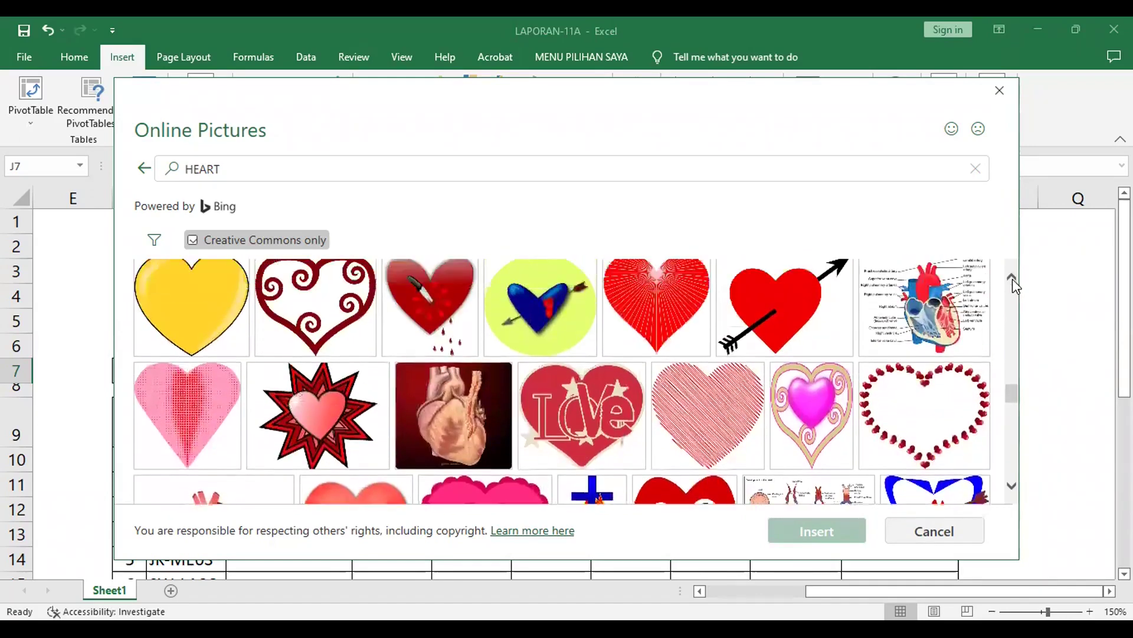
{"action": "left_click", "coordinate": [1011, 279]}
{"action": "left_click", "coordinate": [1011, 279]}
{"action": "left_click", "coordinate": [1012, 279]}
{"action": "left_click", "coordinate": [1012, 279]}
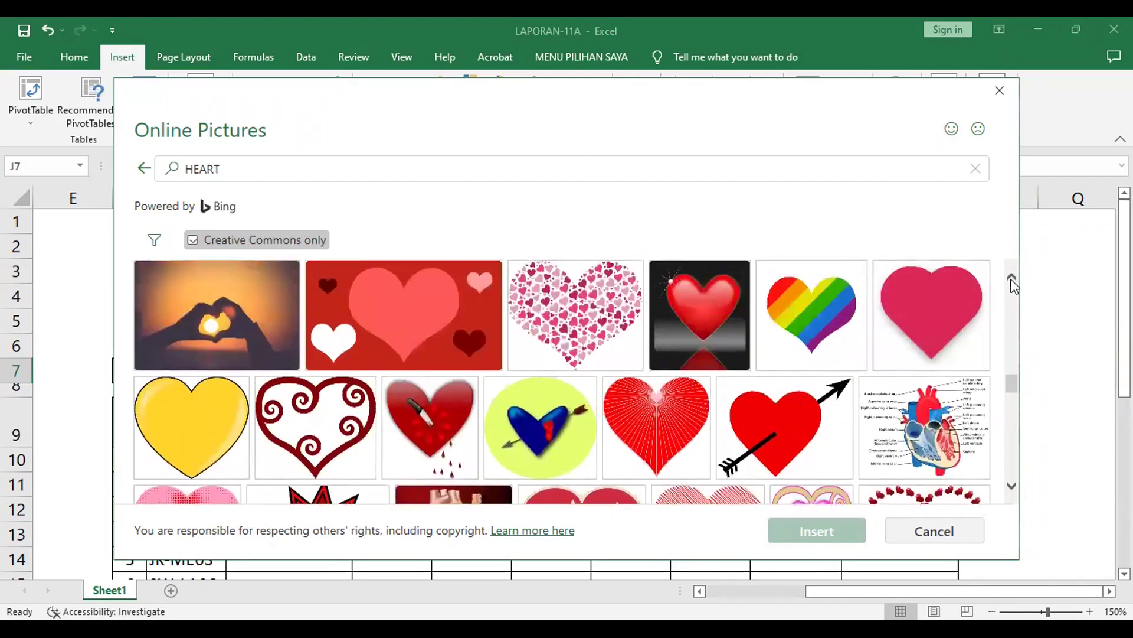
{"action": "left_click", "coordinate": [1012, 279]}
{"action": "left_click", "coordinate": [1012, 278]}
{"action": "left_click", "coordinate": [1012, 278]}
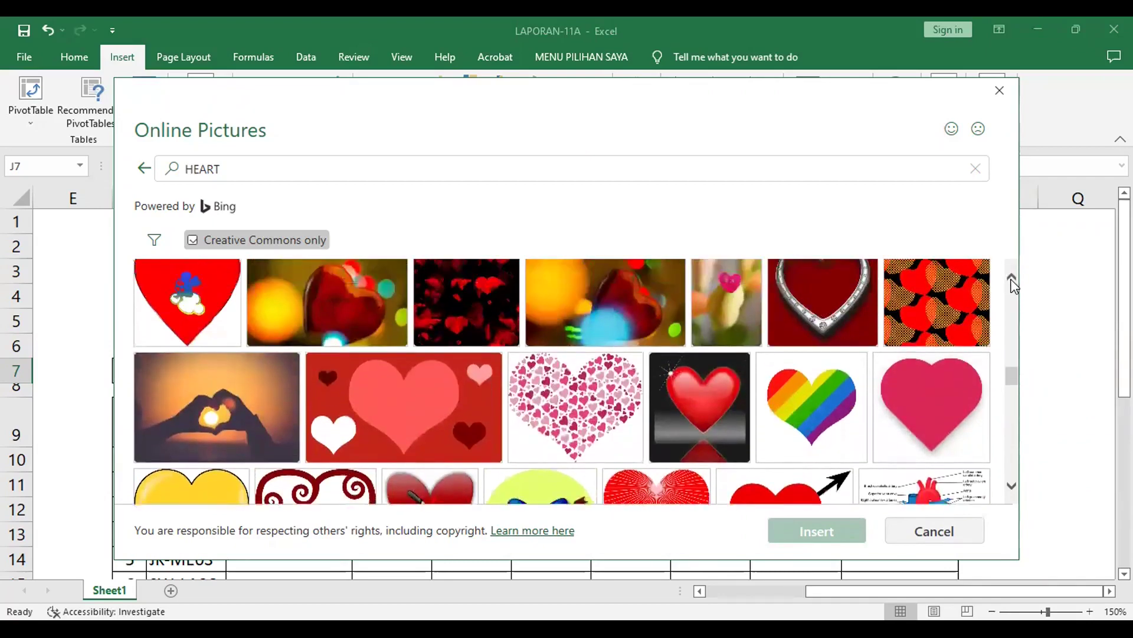
{"action": "left_click", "coordinate": [1012, 278]}
{"action": "left_click", "coordinate": [1012, 279]}
{"action": "left_click", "coordinate": [1011, 280]}
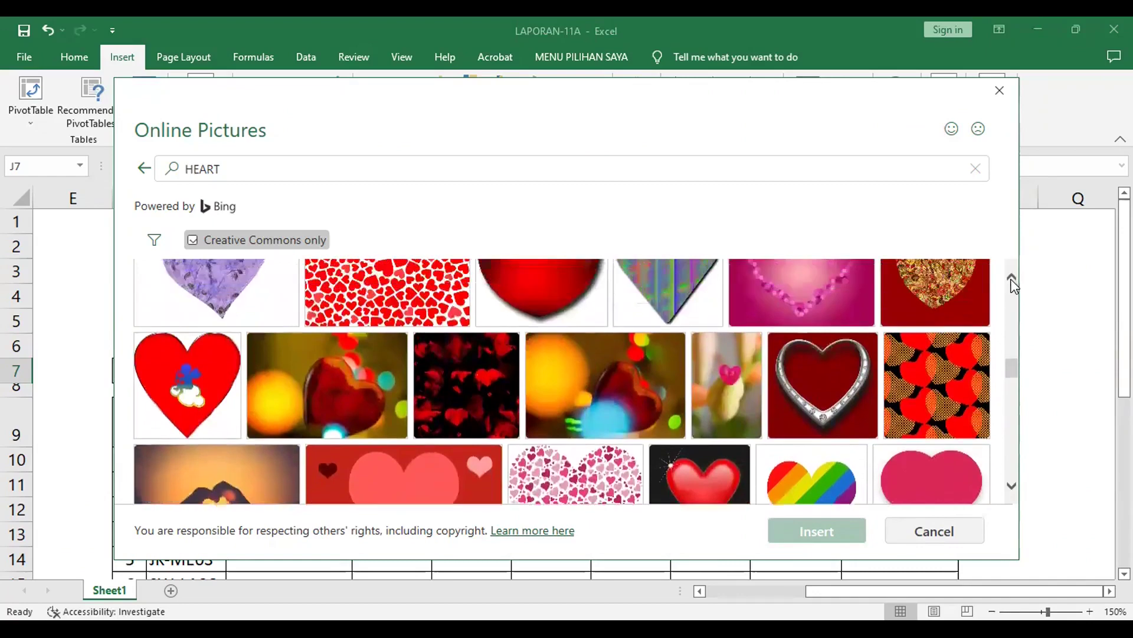
{"action": "left_click", "coordinate": [1012, 280]}
{"action": "left_click", "coordinate": [1012, 278]}
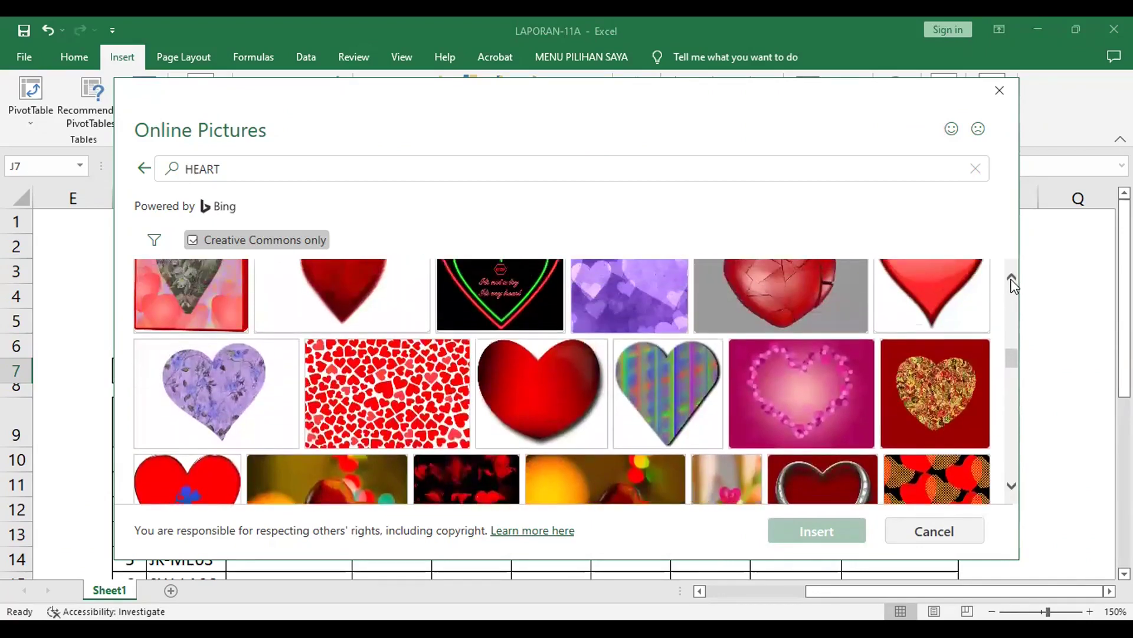
{"action": "left_click", "coordinate": [1011, 279]}
{"action": "left_click", "coordinate": [1011, 279]}
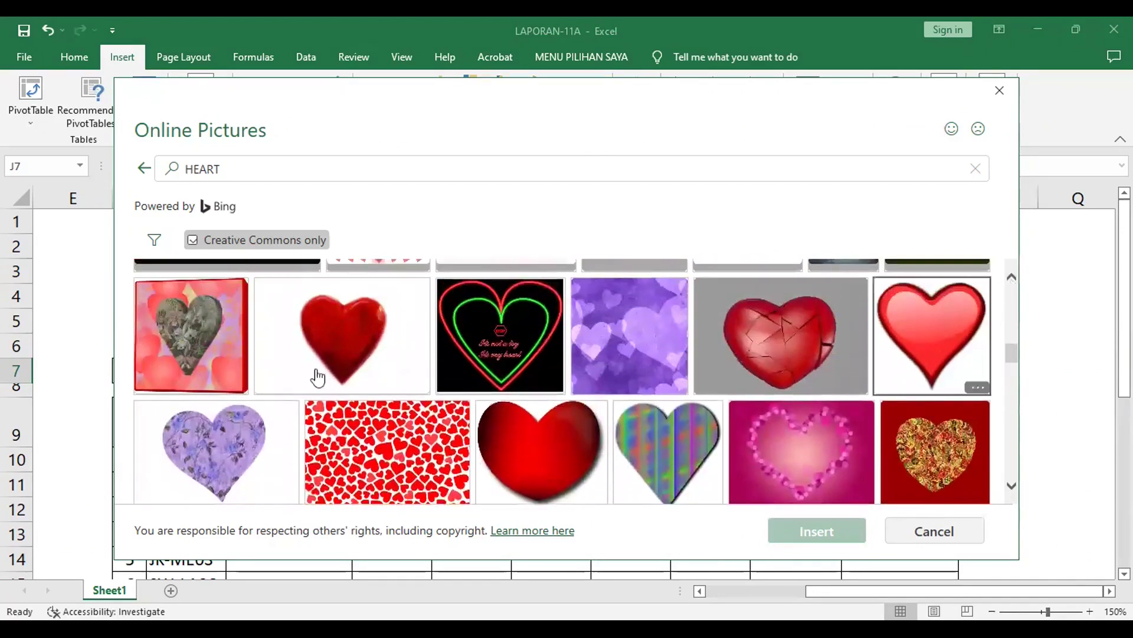
Step: Try to insert the online picture of a grey-green patterned heart on a pink hearts background with a red border
{"action": "left_click", "coordinate": [200, 354]}
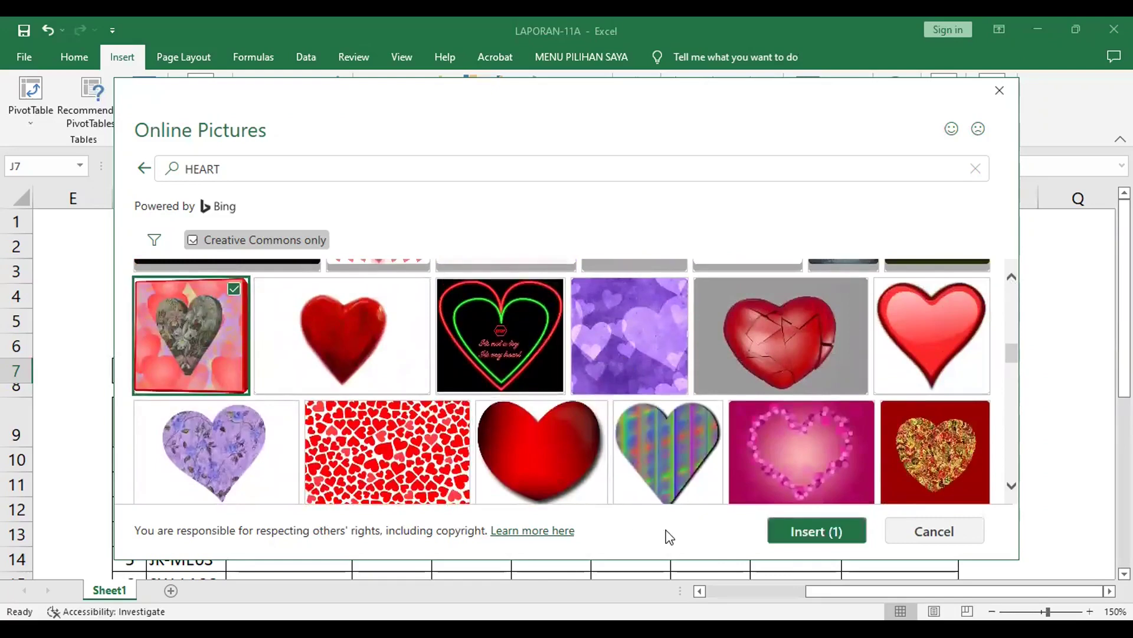
{"action": "left_click", "coordinate": [811, 535]}
{"action": "left_click", "coordinate": [809, 528]}
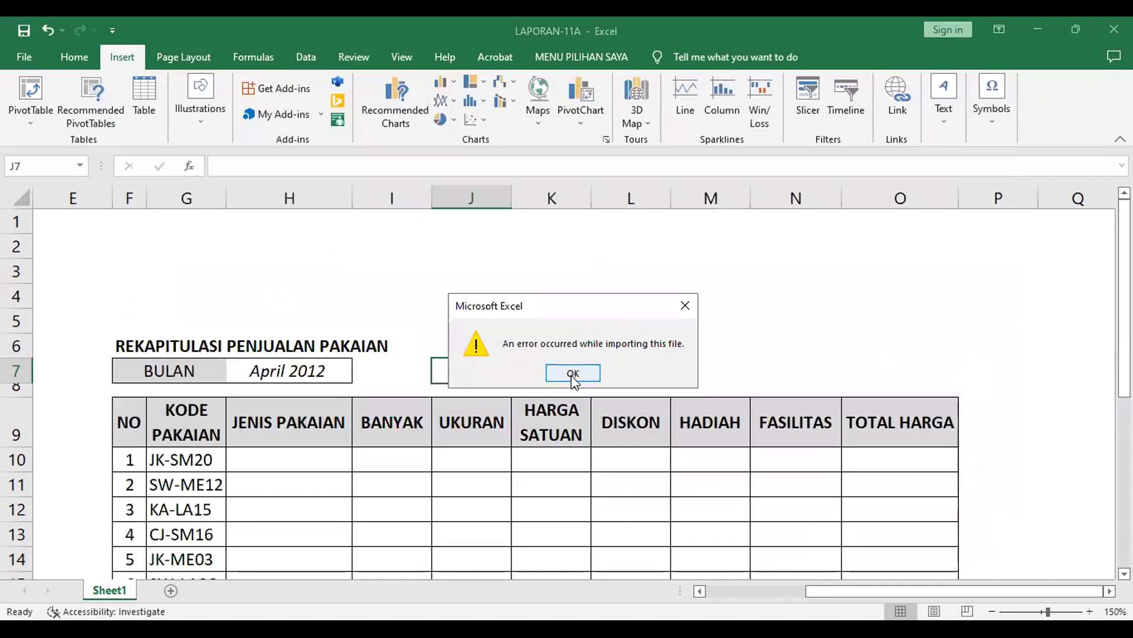
{"action": "left_click", "coordinate": [574, 374]}
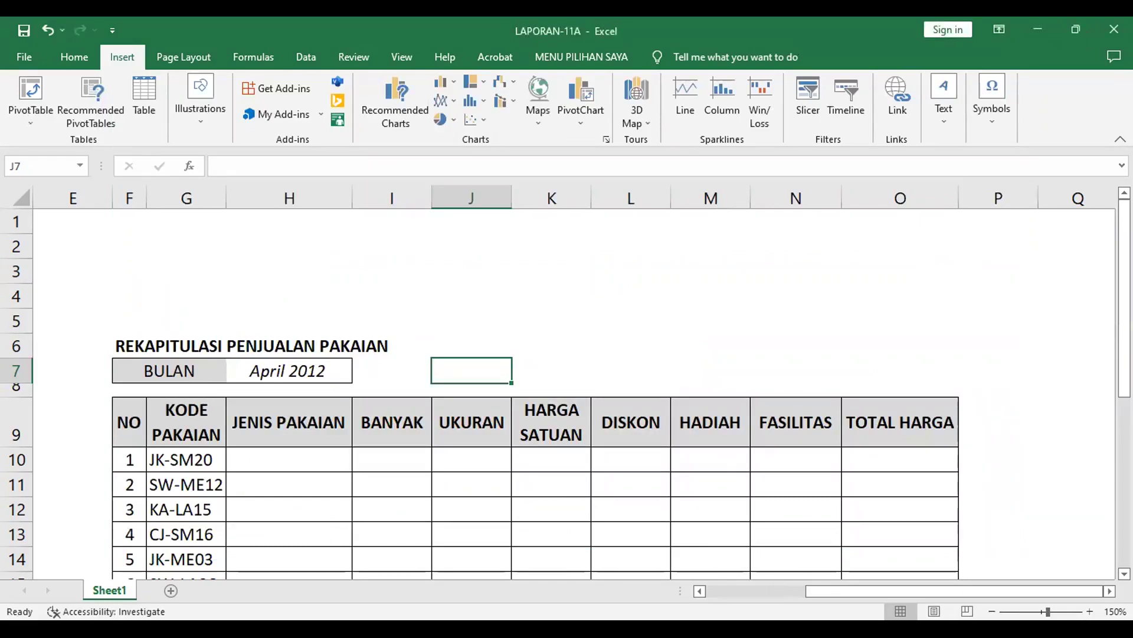
{"action": "key", "text": "alt+Tab"}
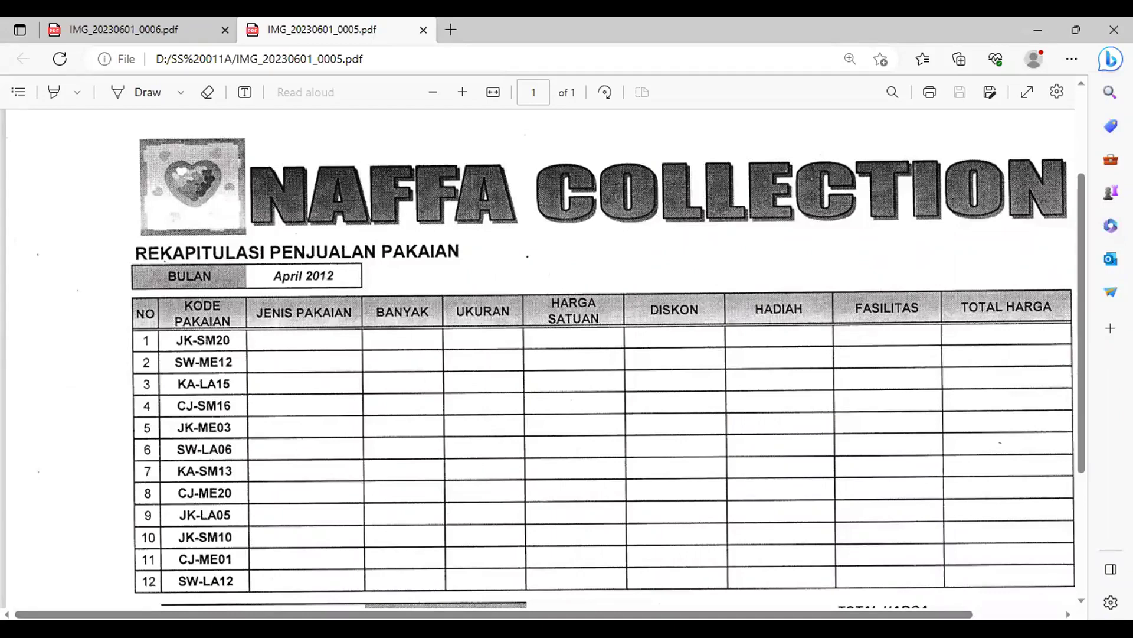
{"action": "key", "text": "alt+Tab"}
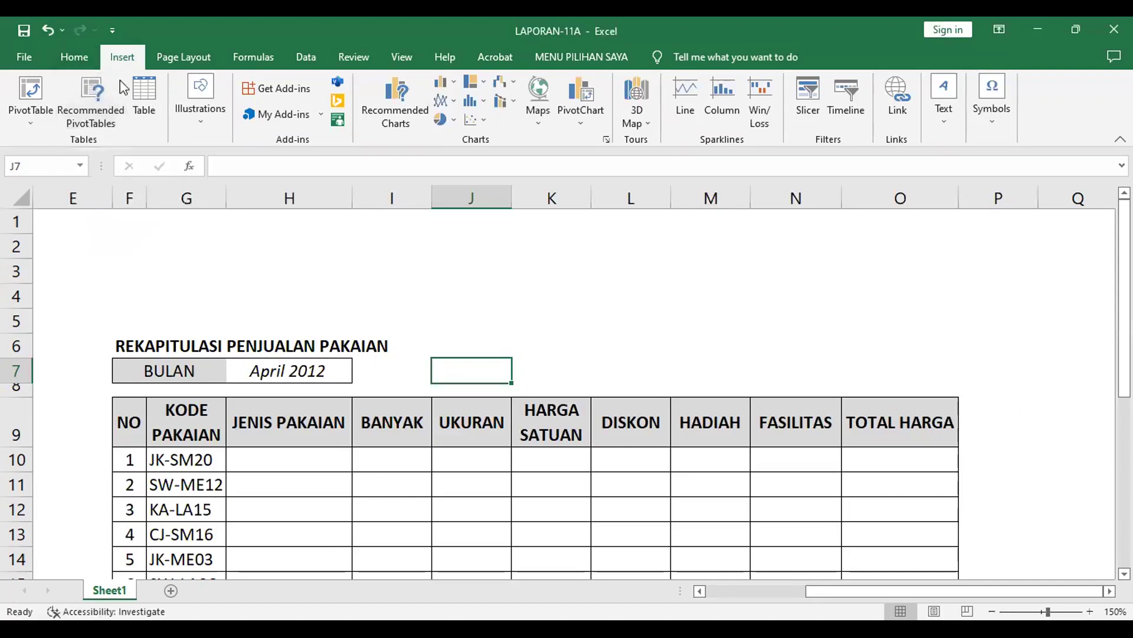
{"action": "left_click", "coordinate": [203, 102]}
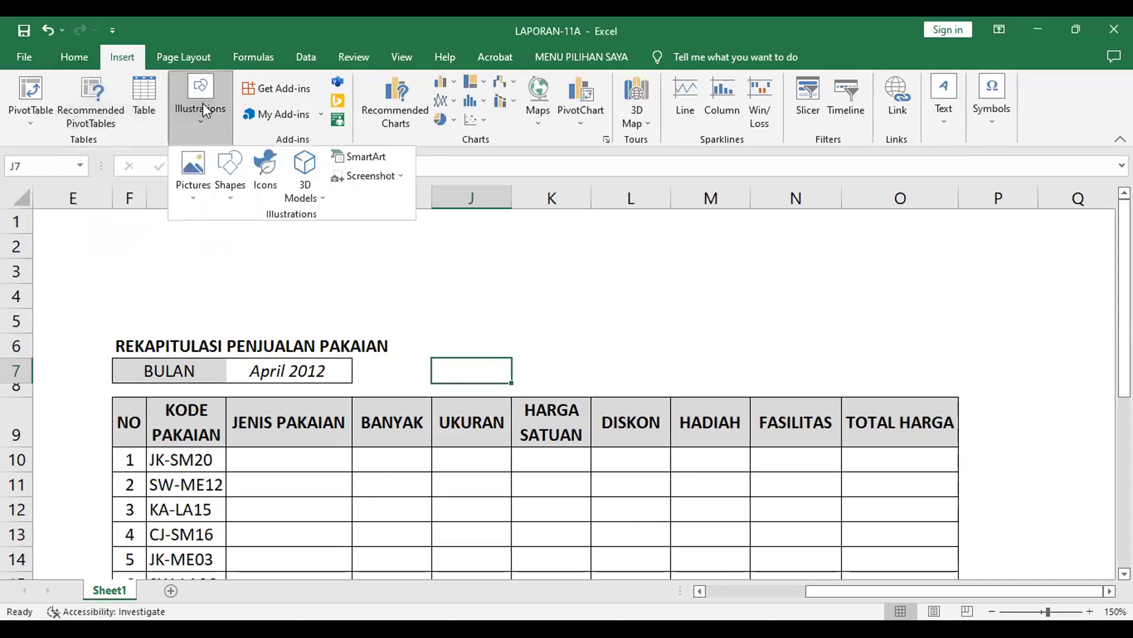
{"action": "left_click", "coordinate": [199, 181]}
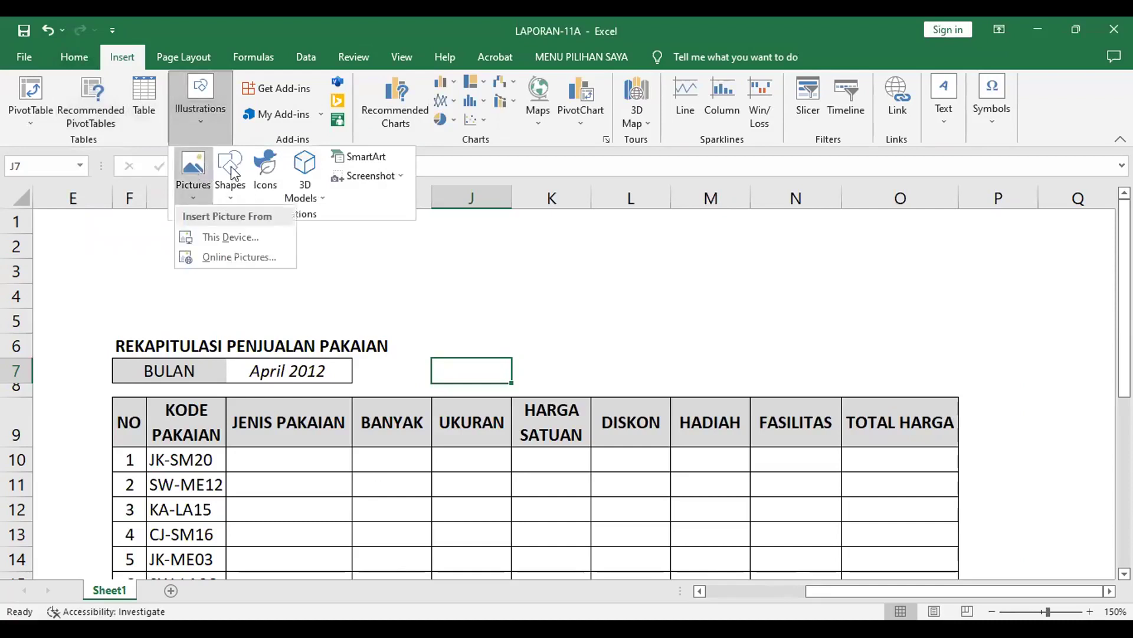
{"action": "left_click", "coordinate": [234, 259]}
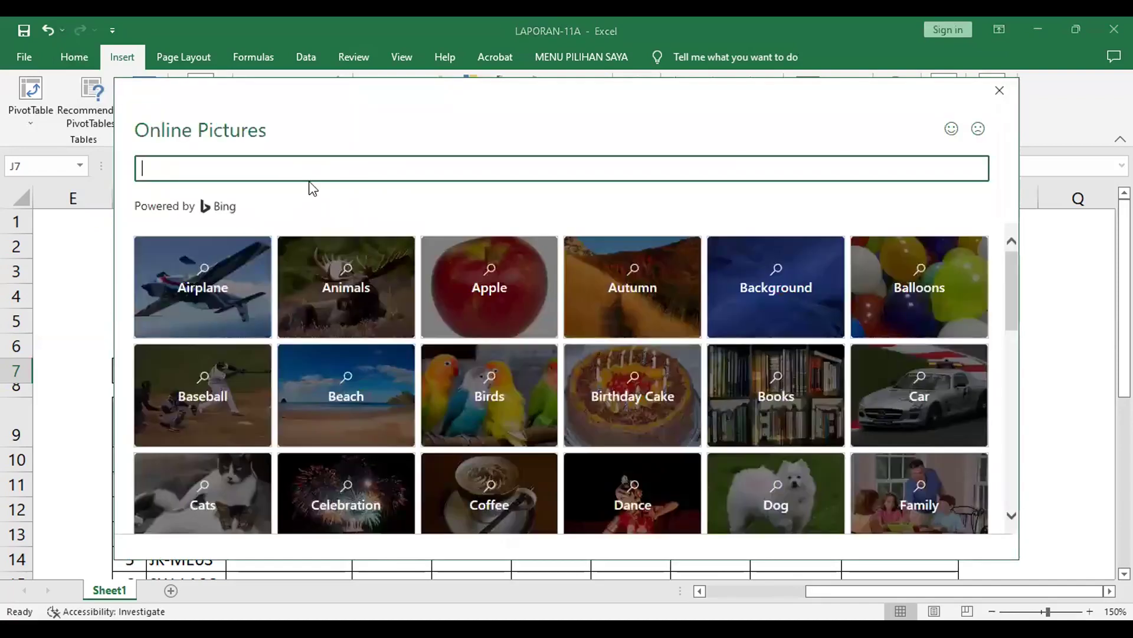
{"action": "type", "text": "HEART"}
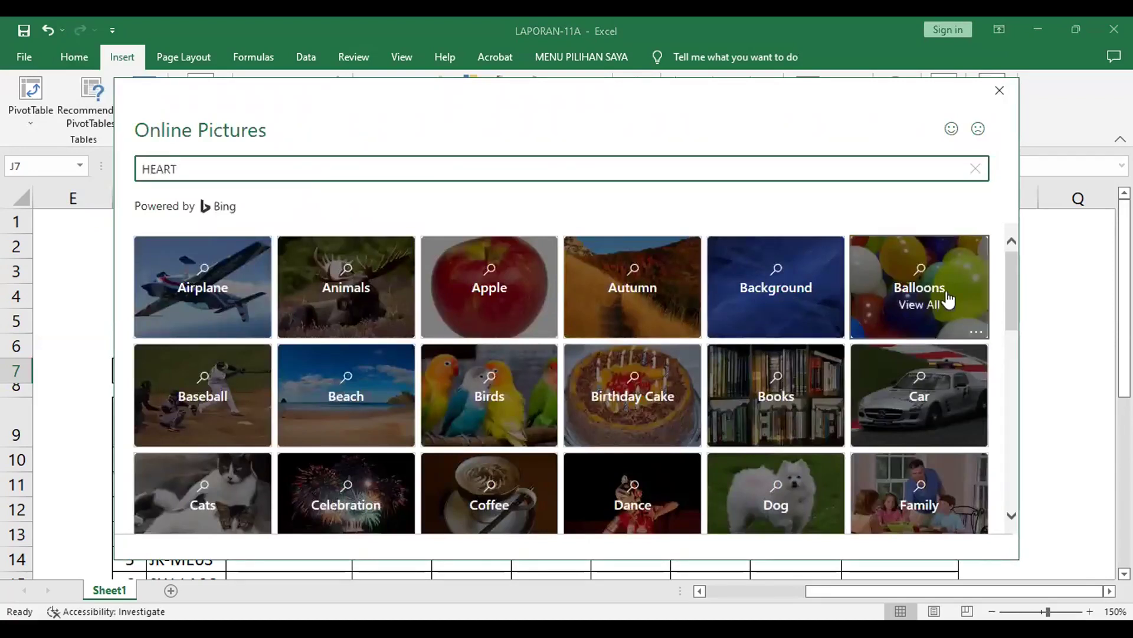
{"action": "left_click_drag", "start_coordinate": [1012, 286], "coordinate": [1000, 476]}
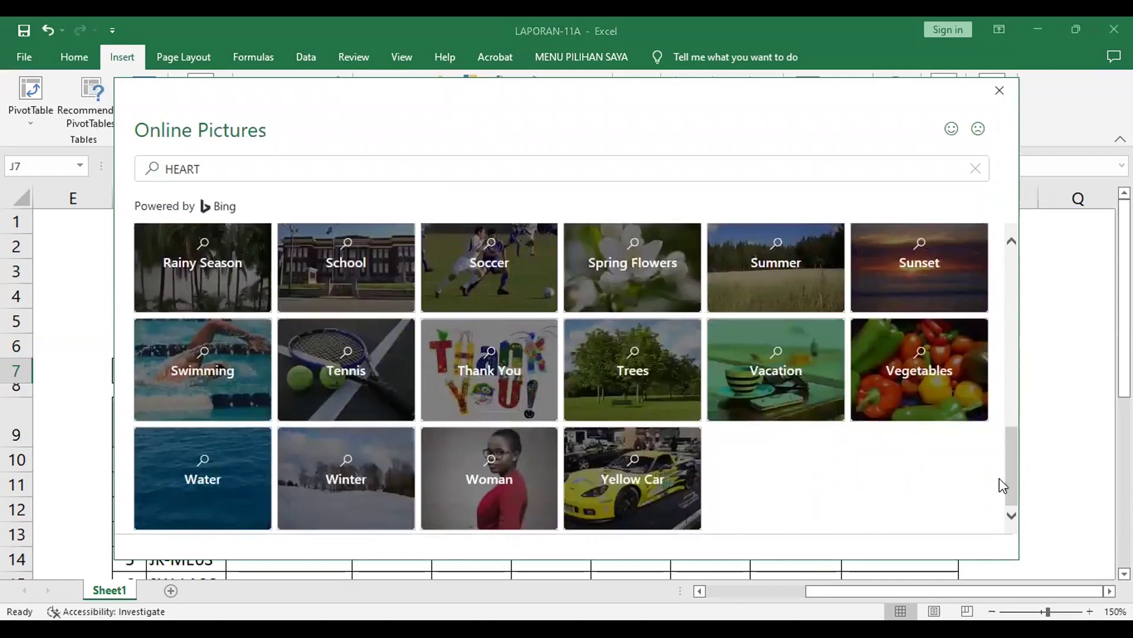
{"action": "left_click", "coordinate": [466, 159]}
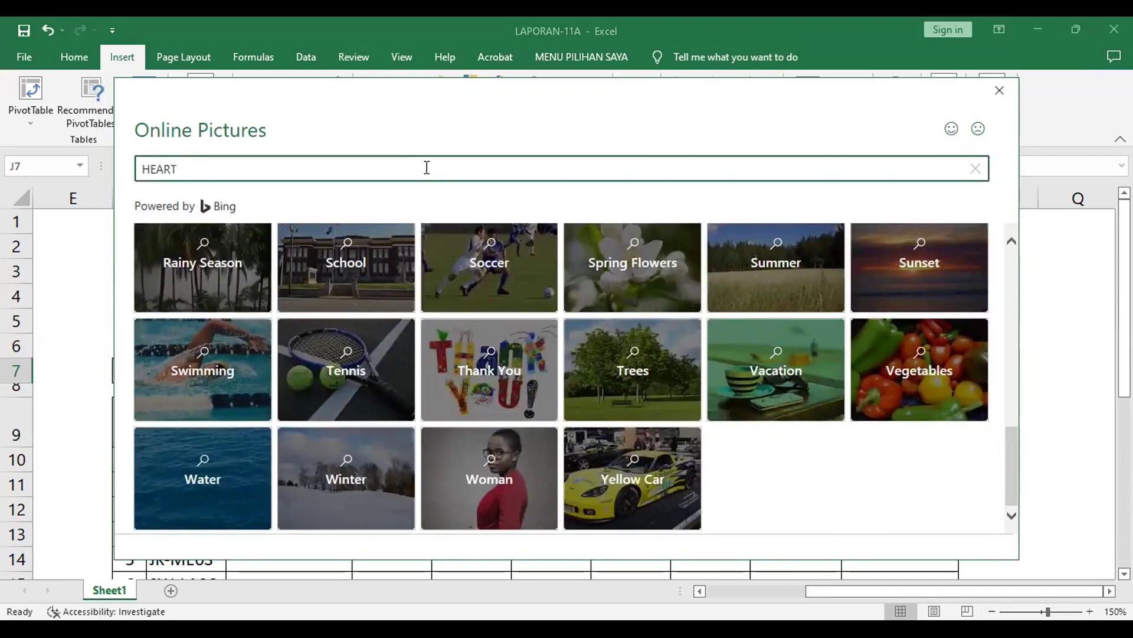
{"action": "key", "text": "Return"}
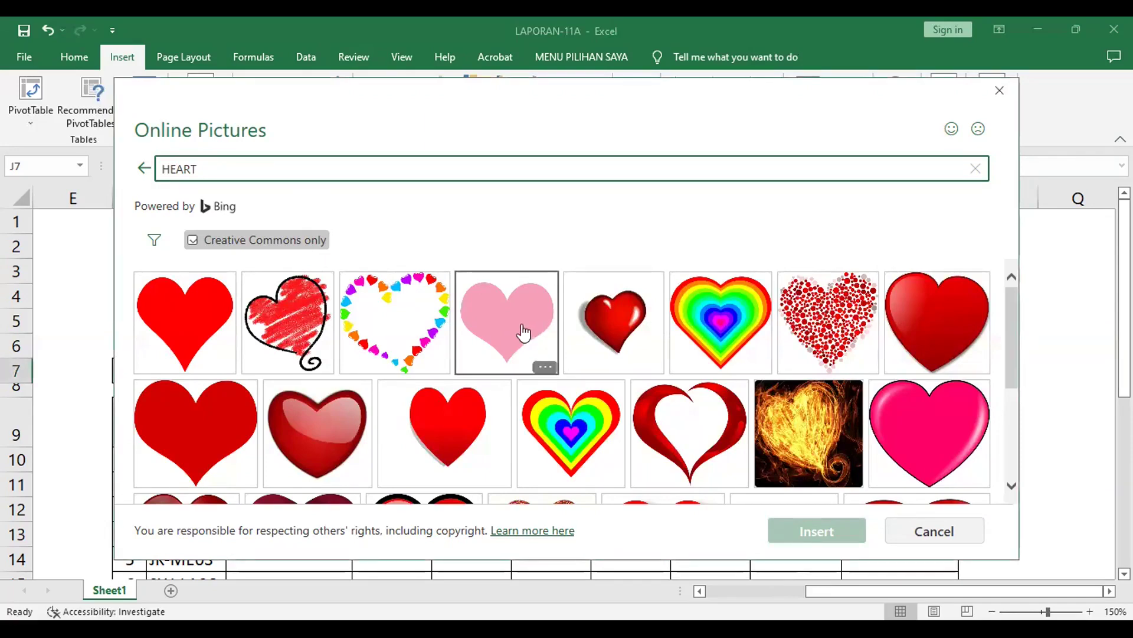
{"action": "scroll", "coordinate": [515, 324], "scroll_direction": "down", "scroll_amount": 1}
{"action": "scroll", "coordinate": [517, 328], "scroll_direction": "down", "scroll_amount": 2}
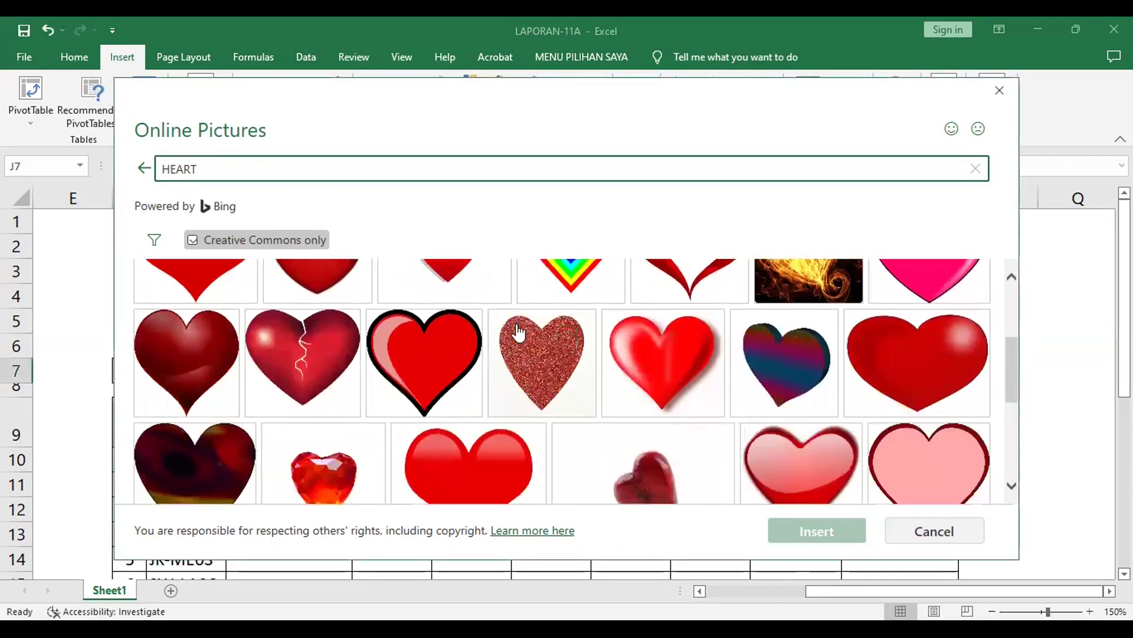
{"action": "scroll", "coordinate": [513, 331], "scroll_direction": "up", "scroll_amount": 3}
{"action": "scroll", "coordinate": [506, 329], "scroll_direction": "down", "scroll_amount": 3}
{"action": "left_click", "coordinate": [935, 531]}
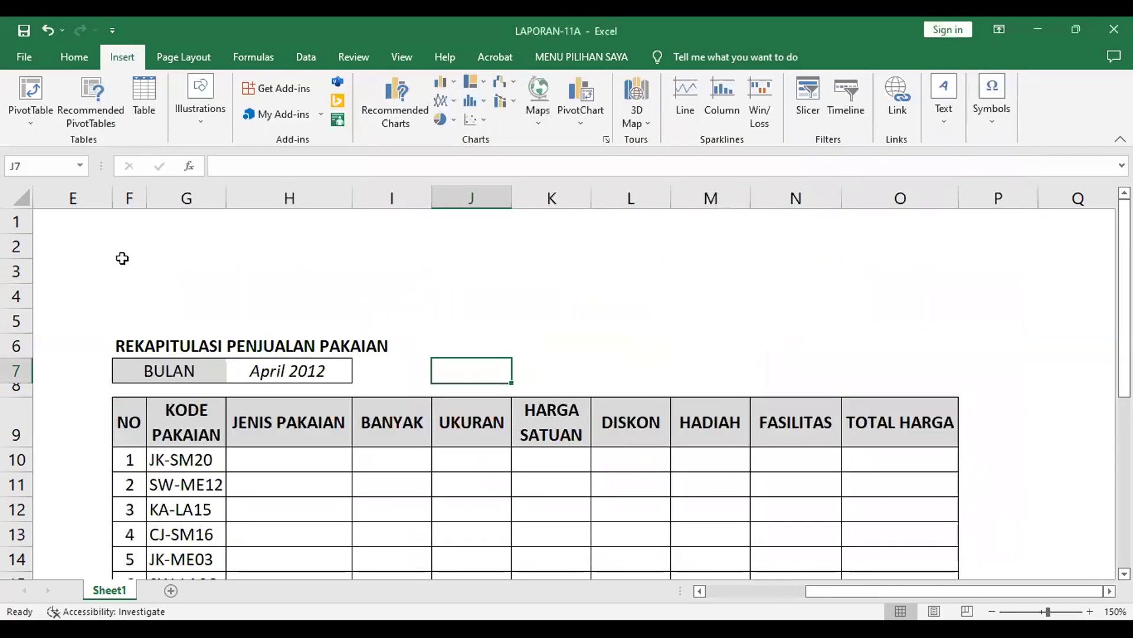
Step: Paste the copied red heart picture into the sheet and place it over columns F and G, starting at row 1
{"action": "left_click", "coordinate": [65, 58]}
{"action": "left_click", "coordinate": [24, 94]}
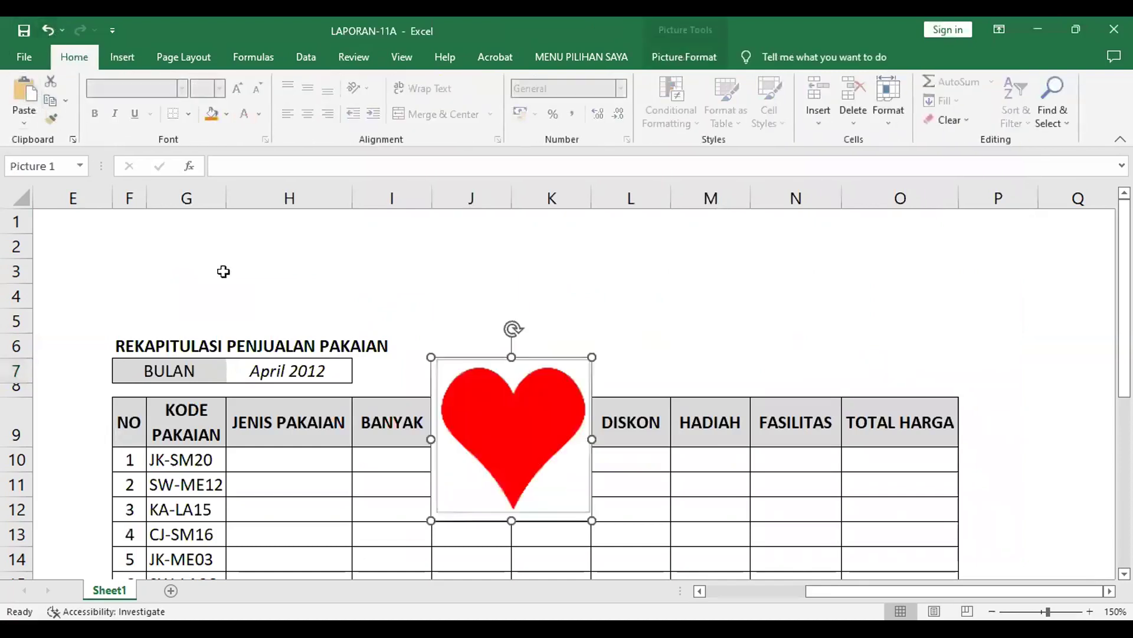
{"action": "left_click_drag", "start_coordinate": [506, 417], "coordinate": [160, 262]}
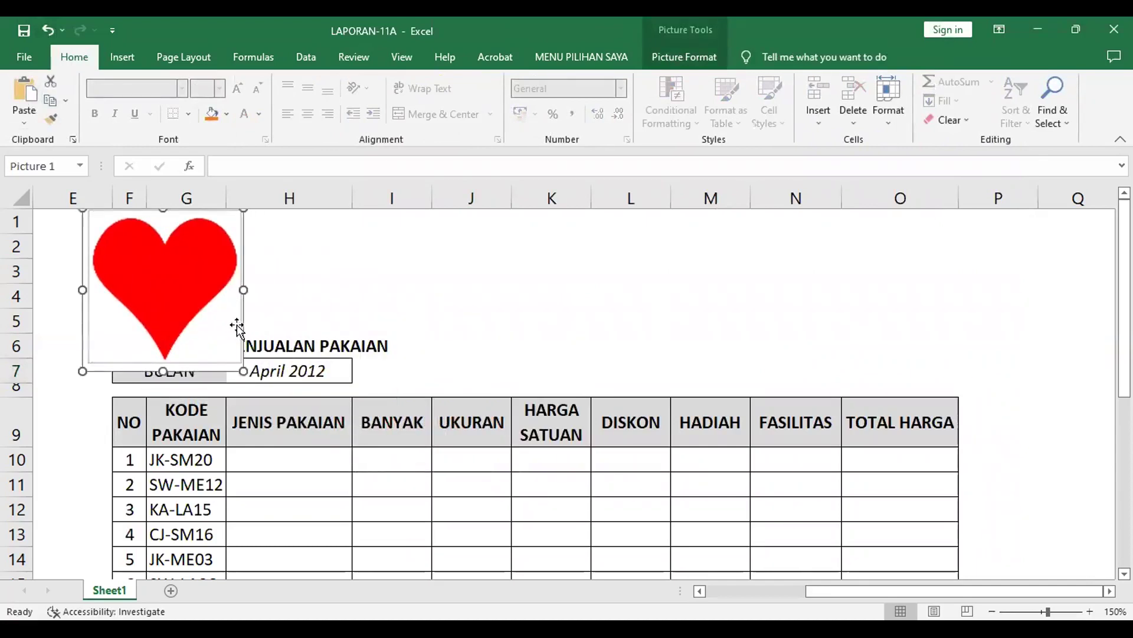
{"action": "left_click_drag", "start_coordinate": [196, 299], "coordinate": [197, 293]}
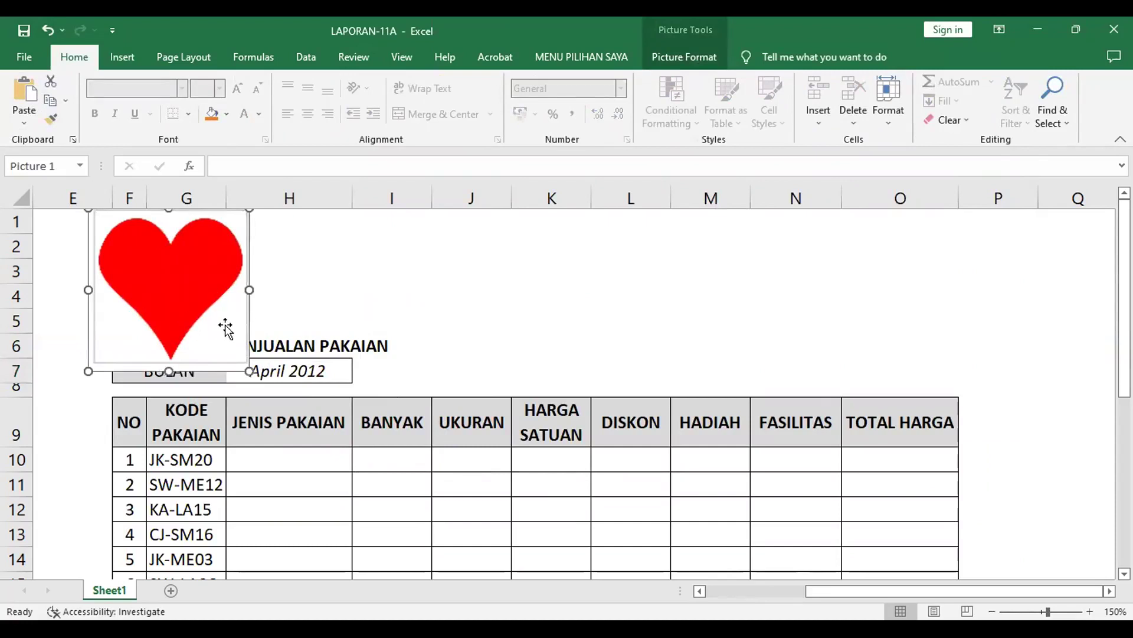
Step: Examine the heart picture's formatting options, including its fill and the sharpen/soften presets of the picture corrections
{"action": "right_click", "coordinate": [225, 326]}
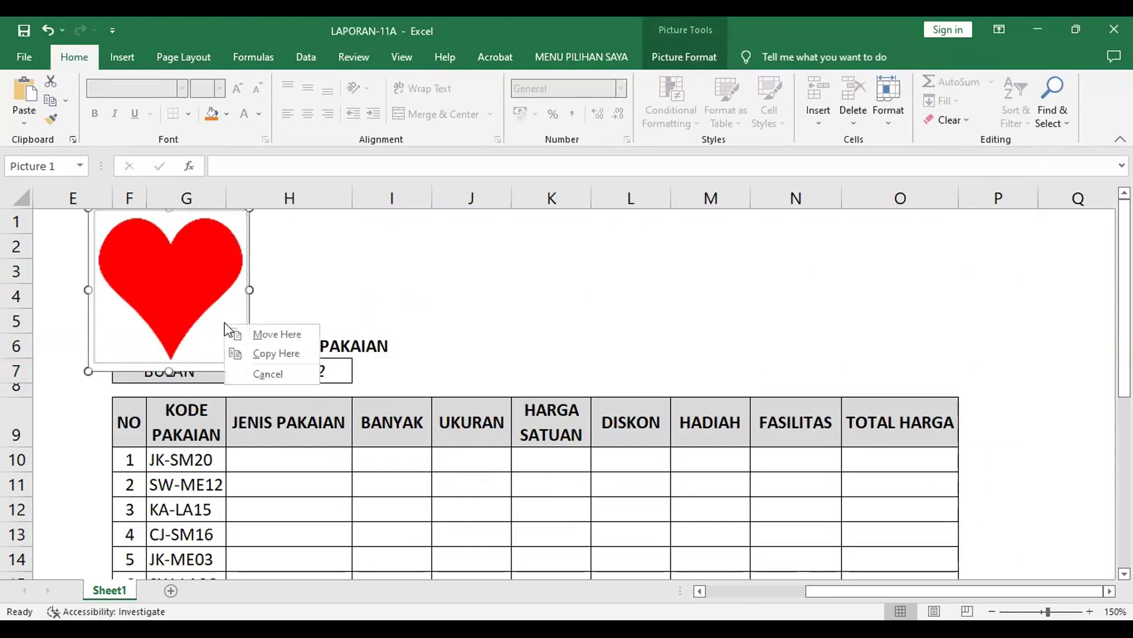
{"action": "right_click", "coordinate": [225, 325]}
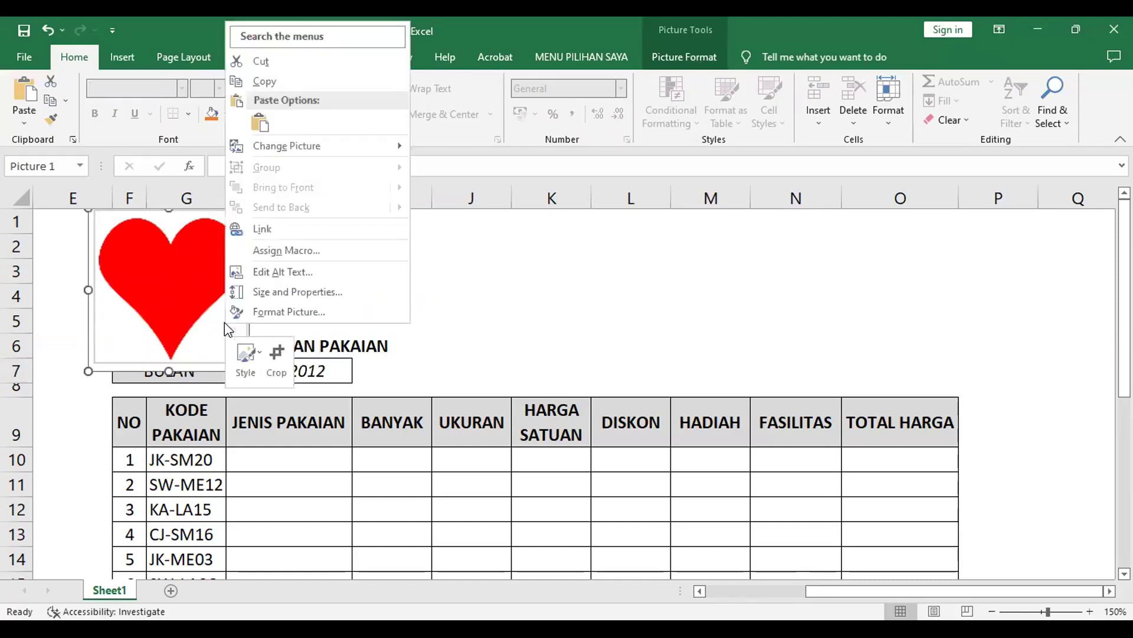
{"action": "left_click", "coordinate": [300, 314]}
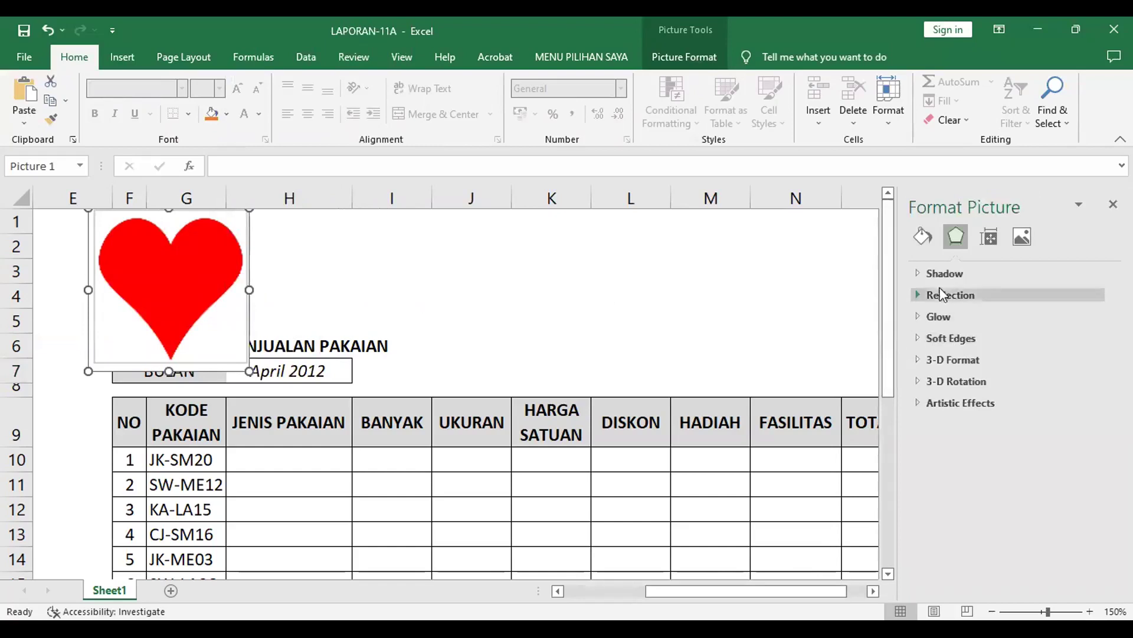
{"action": "left_click", "coordinate": [924, 236]}
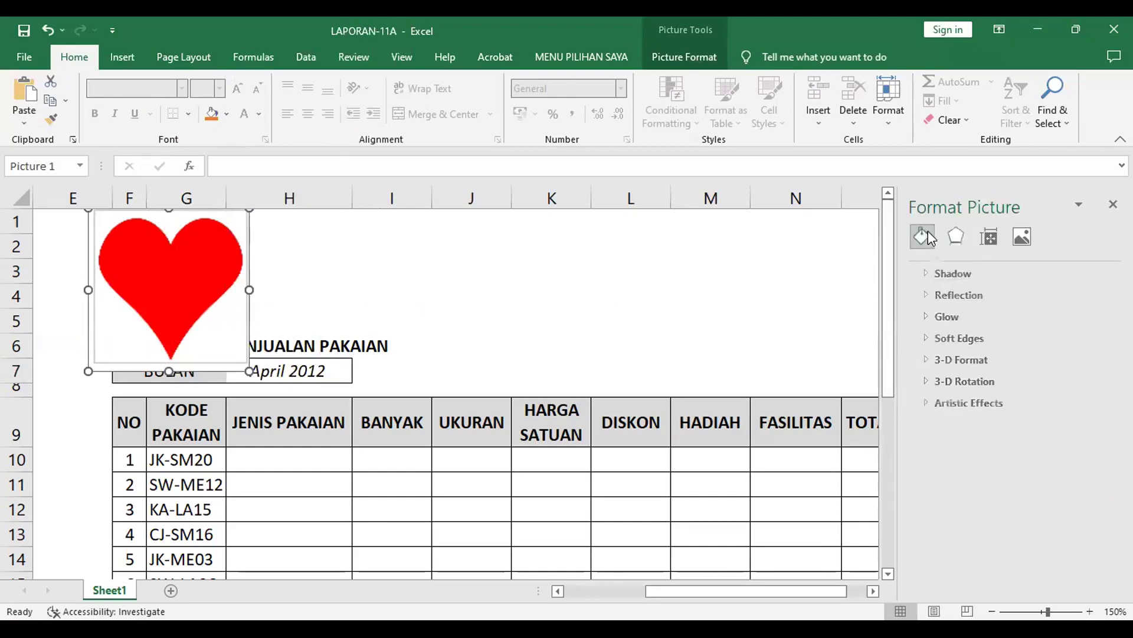
{"action": "left_click", "coordinate": [941, 272]}
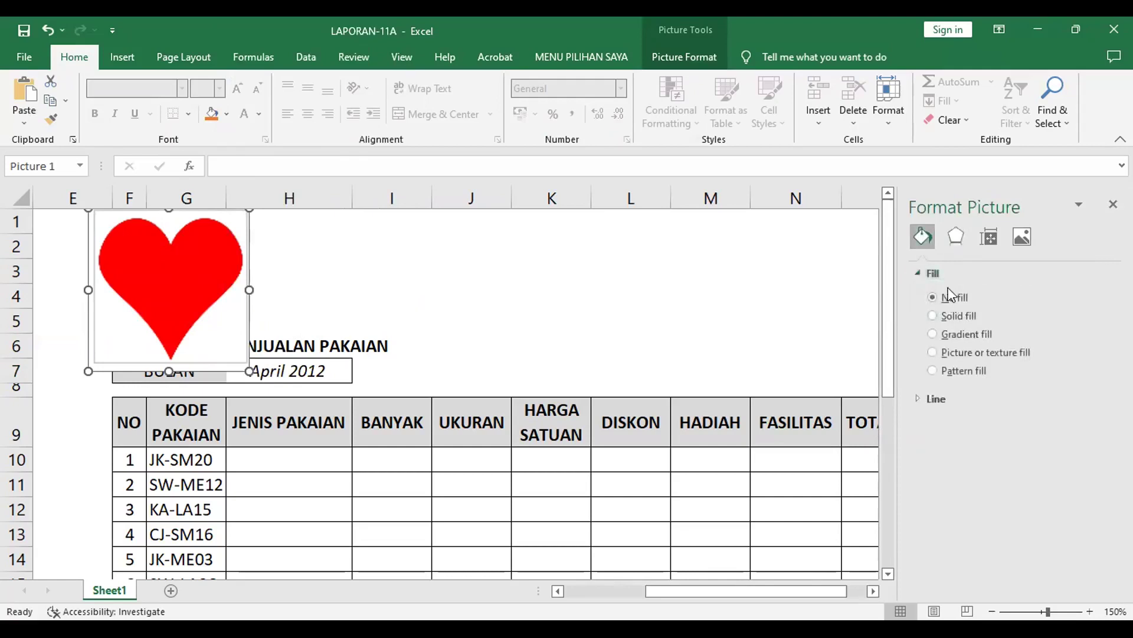
{"action": "right_click", "coordinate": [193, 287]}
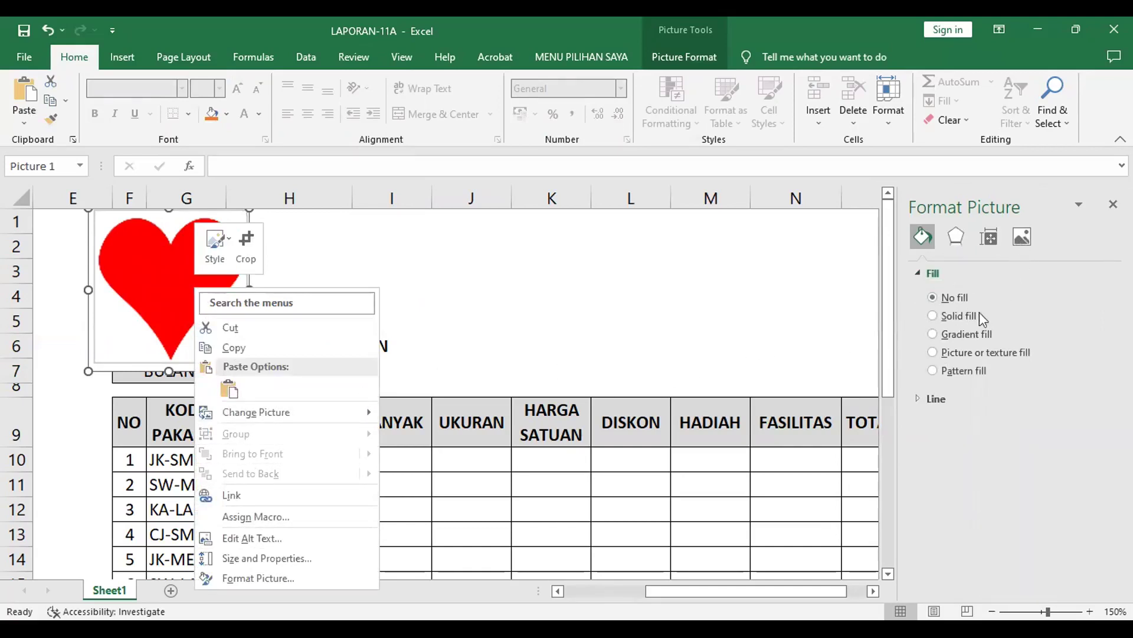
{"action": "left_click", "coordinate": [1028, 239]}
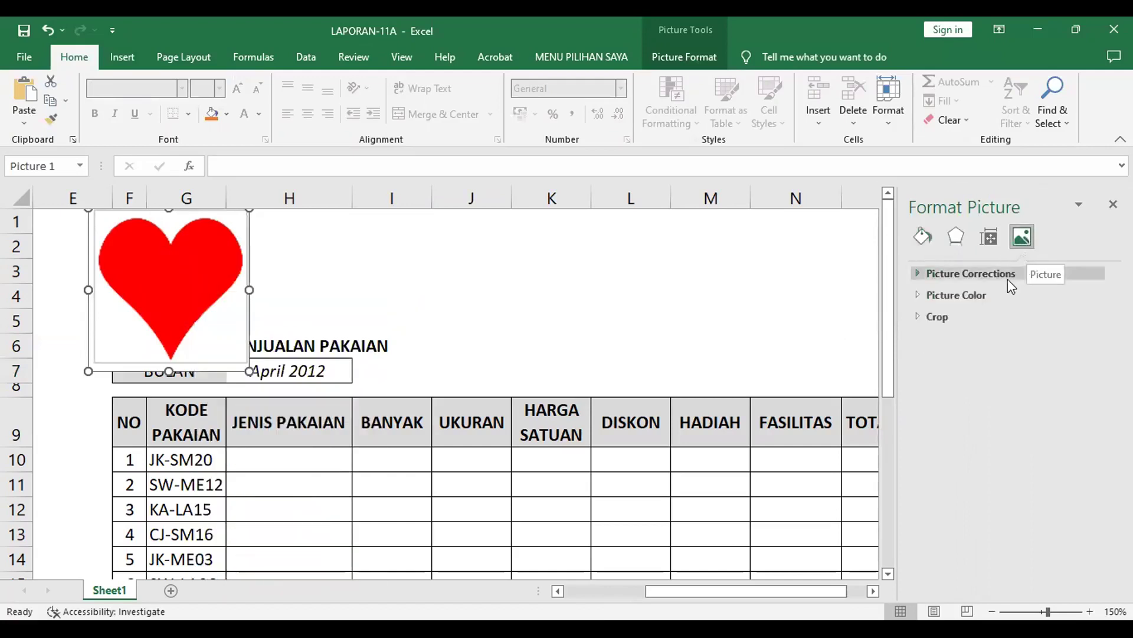
{"action": "left_click", "coordinate": [947, 274]}
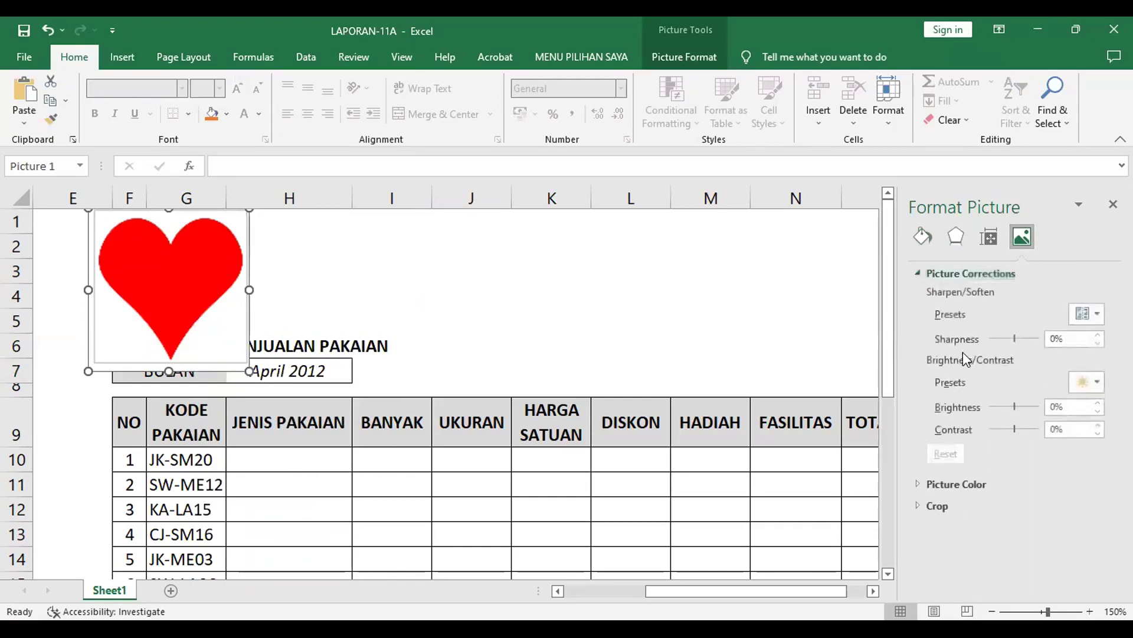
{"action": "left_click", "coordinate": [1091, 315]}
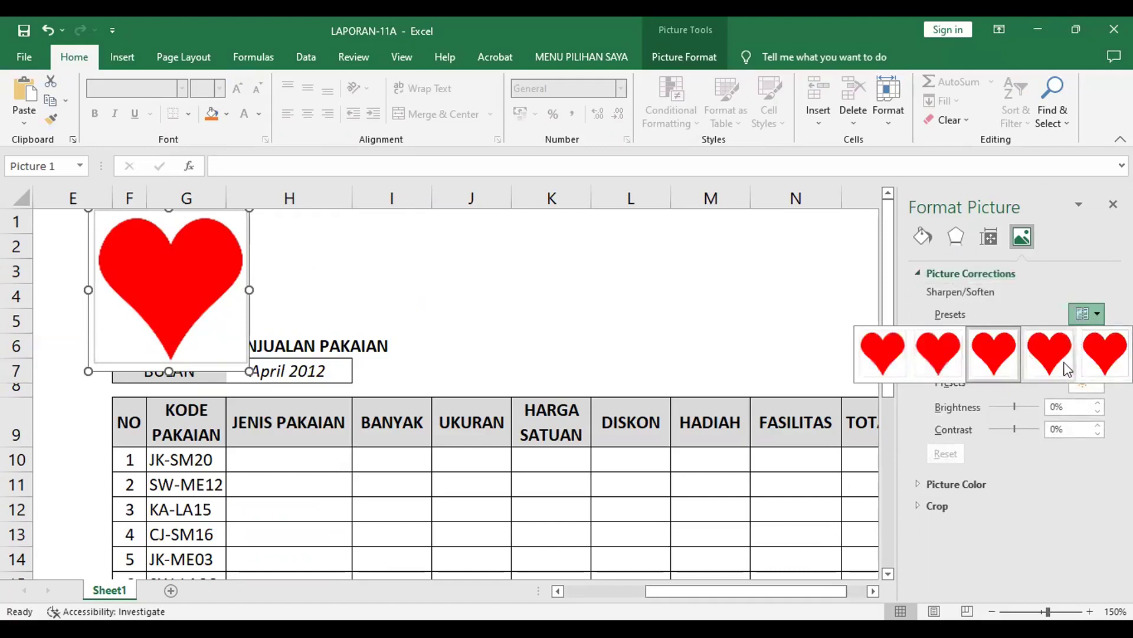
{"action": "left_click", "coordinate": [502, 297]}
{"action": "left_click_drag", "start_coordinate": [175, 274], "coordinate": [177, 242]}
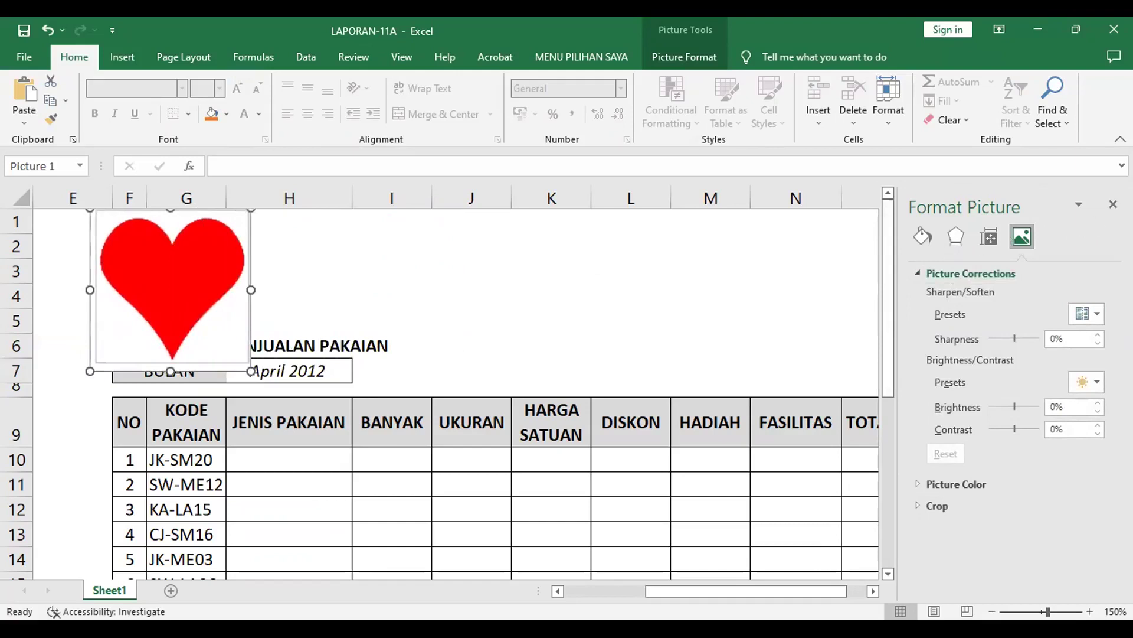
{"action": "left_click", "coordinate": [1113, 203]}
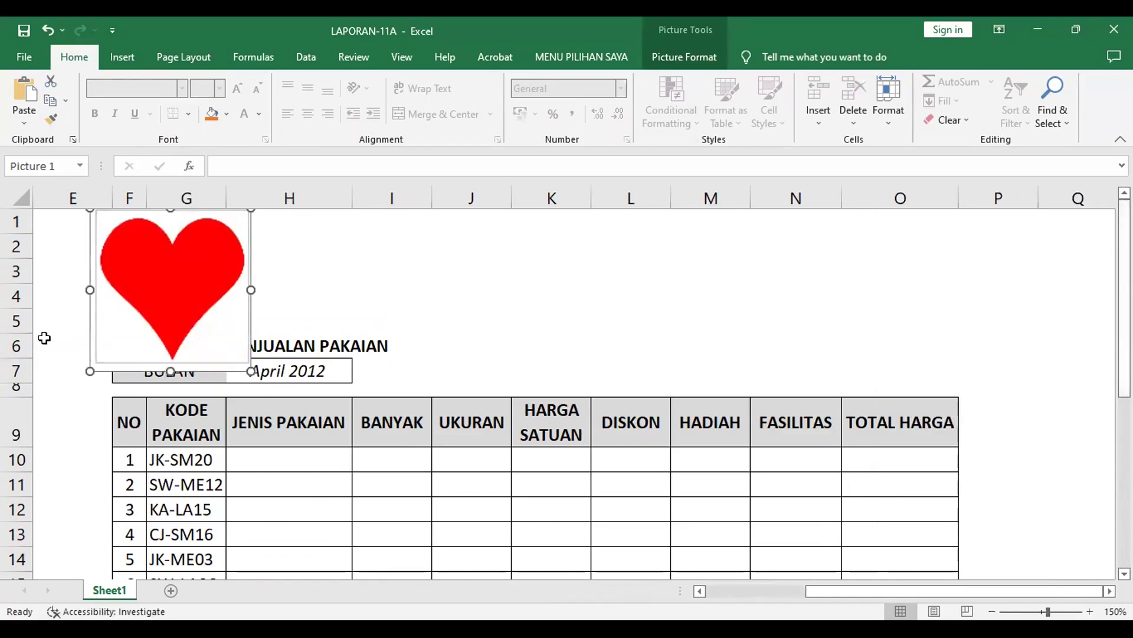
Step: Insert three rows at row 5 above the report title, and move the heart picture down to sit just above that title
{"action": "left_click_drag", "start_coordinate": [13, 320], "coordinate": [10, 371]}
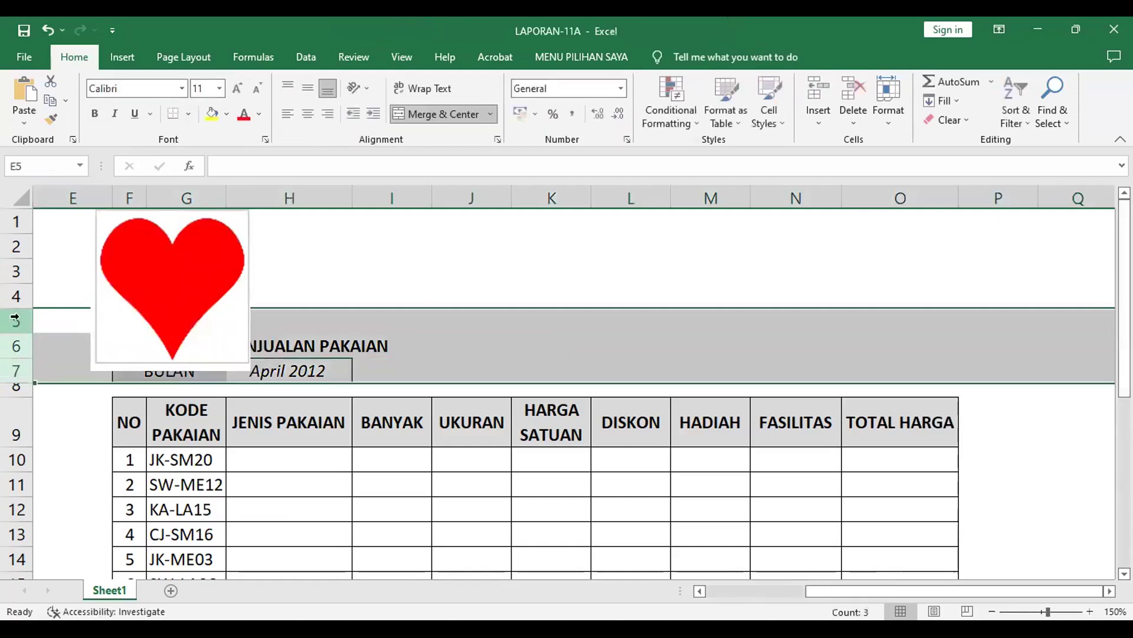
{"action": "right_click", "coordinate": [15, 319]}
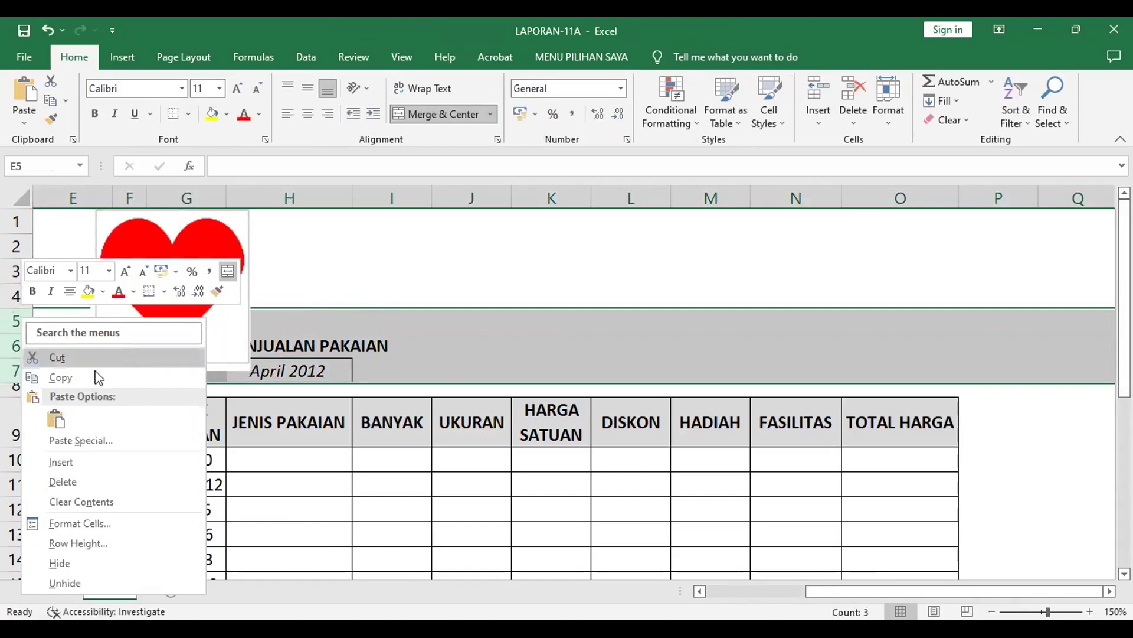
{"action": "left_click", "coordinate": [60, 467]}
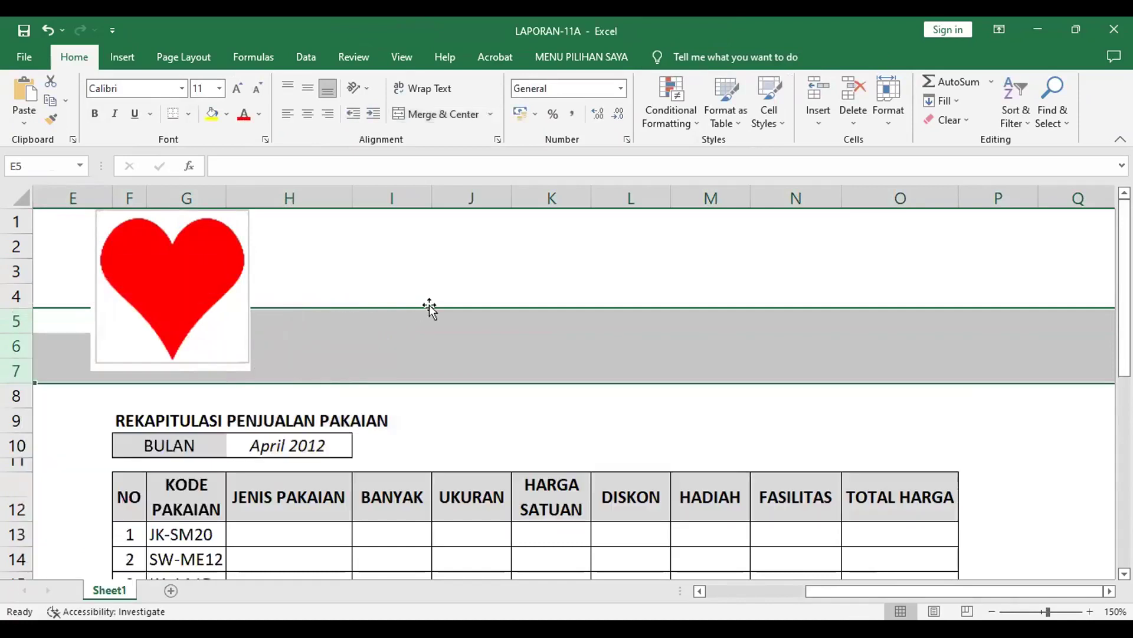
{"action": "left_click_drag", "start_coordinate": [428, 301], "coordinate": [473, 299]}
{"action": "left_click_drag", "start_coordinate": [180, 290], "coordinate": [214, 311]}
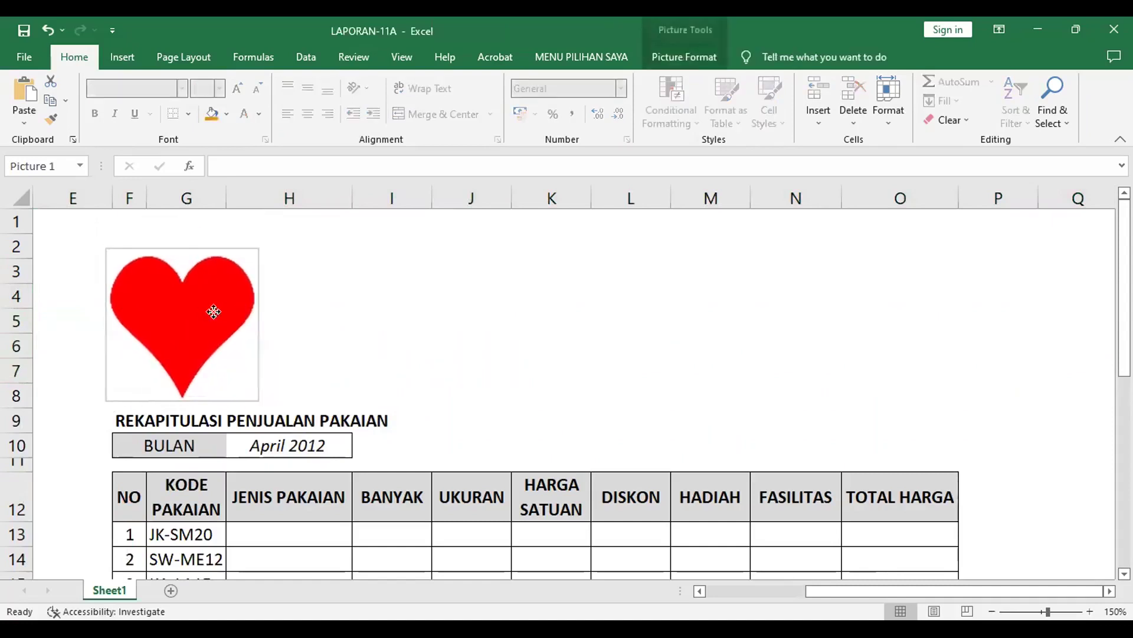
Step: Insert a WordArt in the black style with white outline and hard shadow, and place it beside the heart picture
{"action": "left_click_drag", "start_coordinate": [358, 306], "coordinate": [422, 302]}
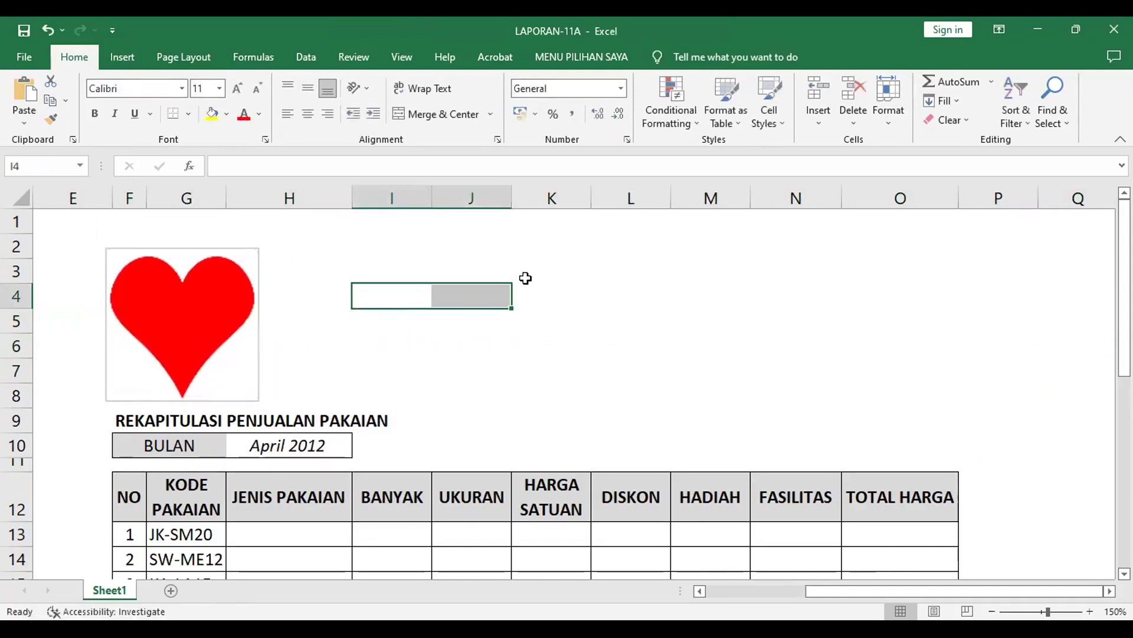
{"action": "left_click", "coordinate": [319, 266]}
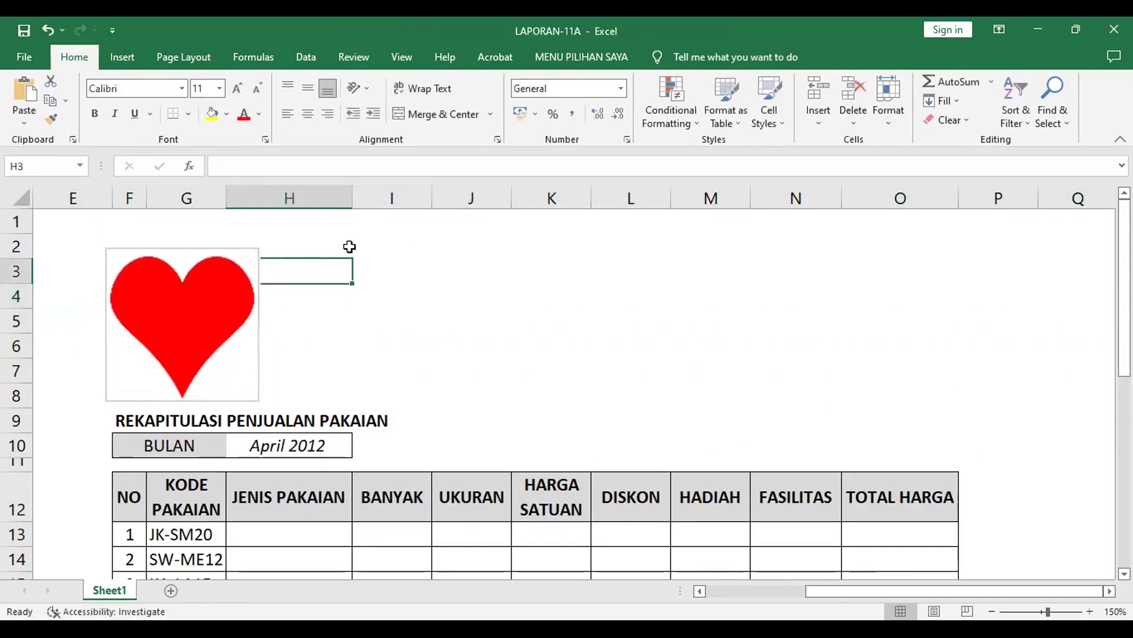
{"action": "left_click", "coordinate": [129, 59]}
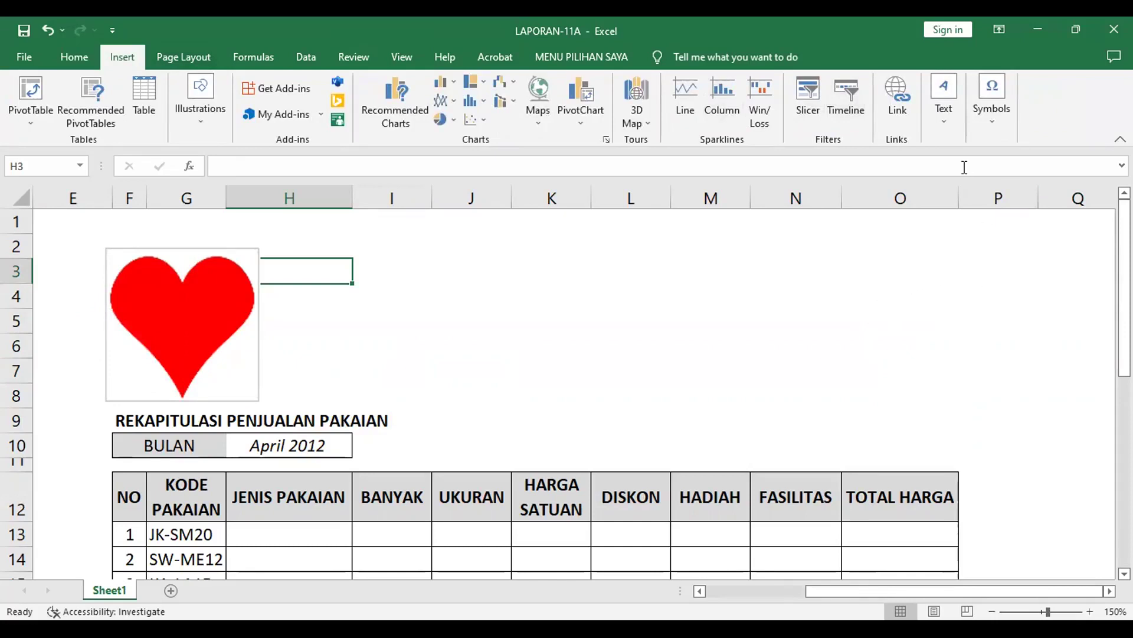
{"action": "left_click", "coordinate": [944, 89]}
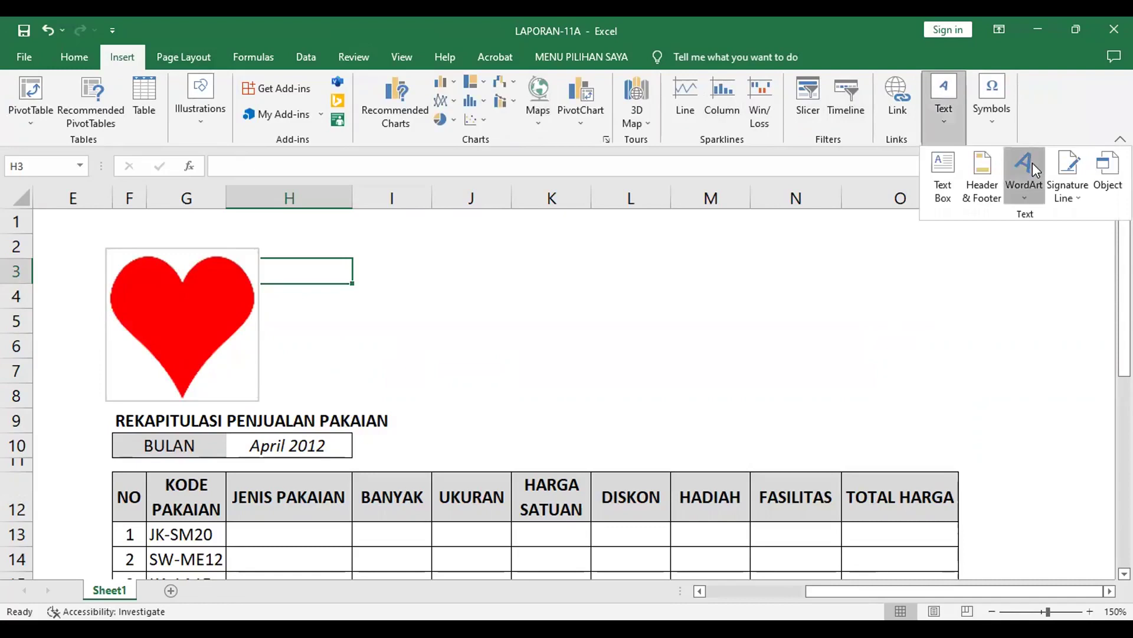
{"action": "left_click", "coordinate": [1032, 164]}
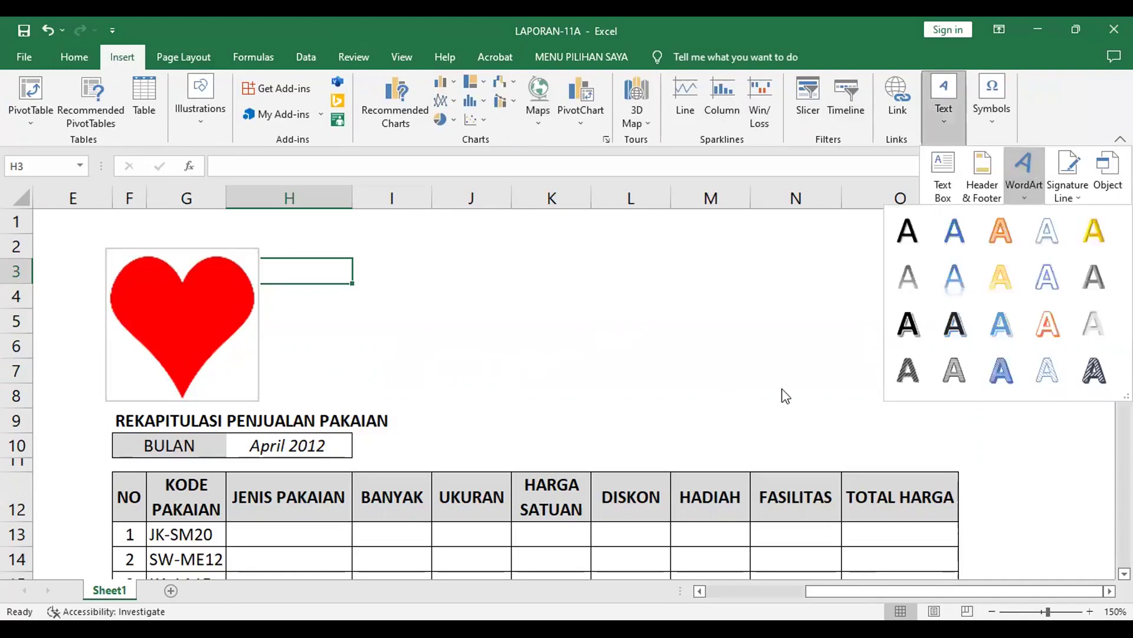
{"action": "left_click", "coordinate": [913, 332]}
{"action": "left_click", "coordinate": [573, 318]}
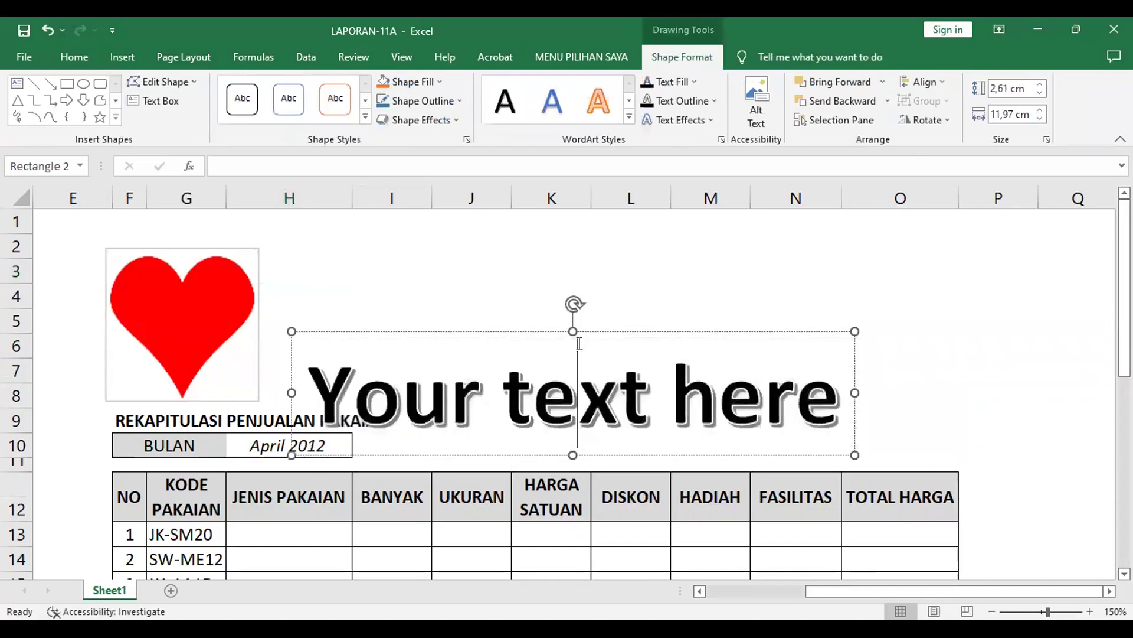
{"action": "left_click_drag", "start_coordinate": [629, 333], "coordinate": [583, 245]}
Step: Replace the WordArt placeholder text with "NAFFA COLLECTION" and move the WordArt clear of the heart
{"action": "left_click", "coordinate": [595, 329]}
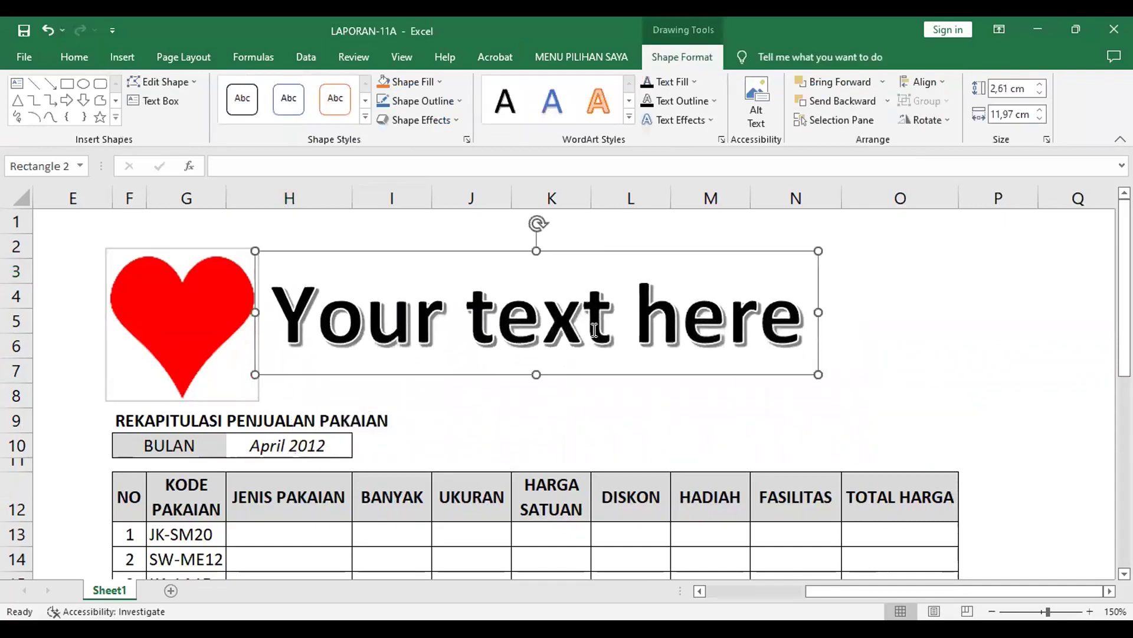
{"action": "left_click", "coordinate": [257, 366]}
{"action": "left_click", "coordinate": [277, 317]}
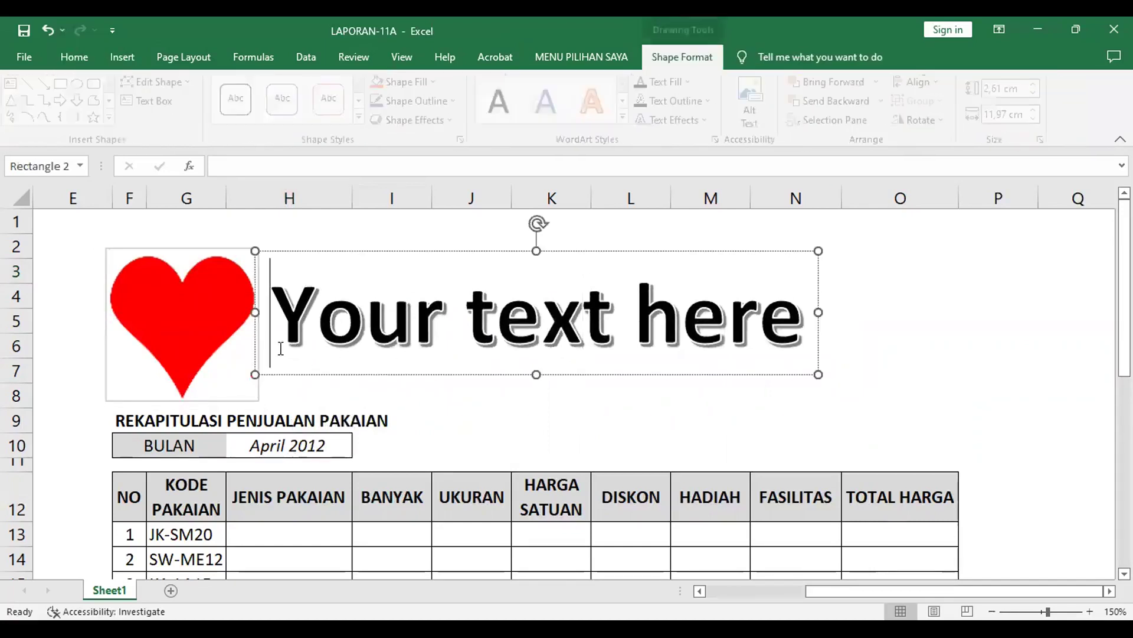
{"action": "left_click_drag", "start_coordinate": [290, 335], "coordinate": [857, 387]}
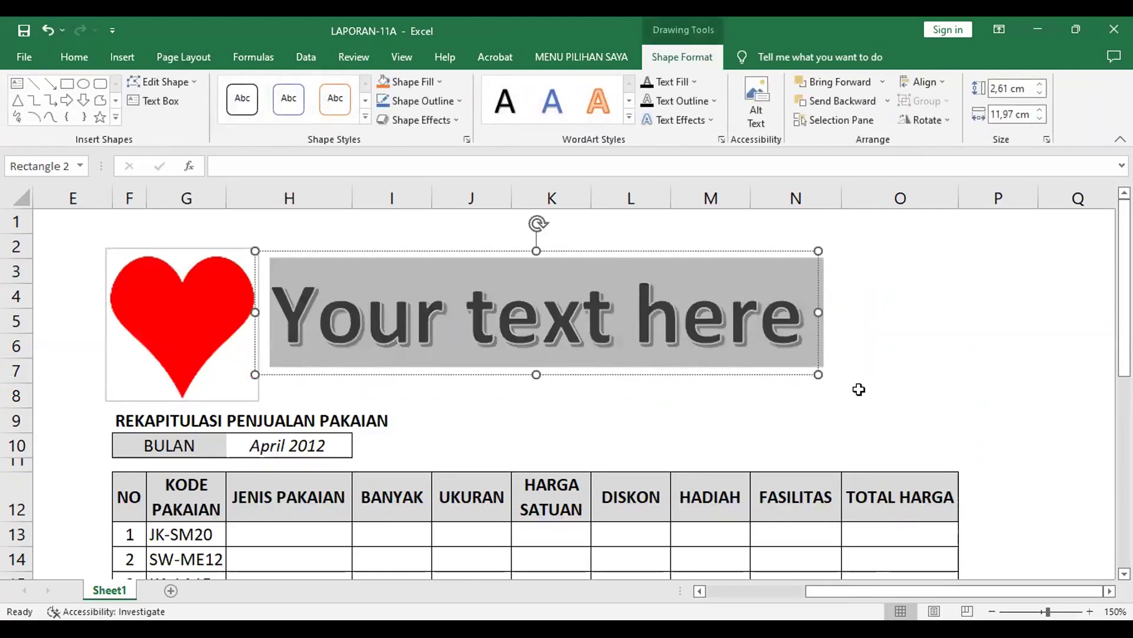
{"action": "type", "text": "N"}
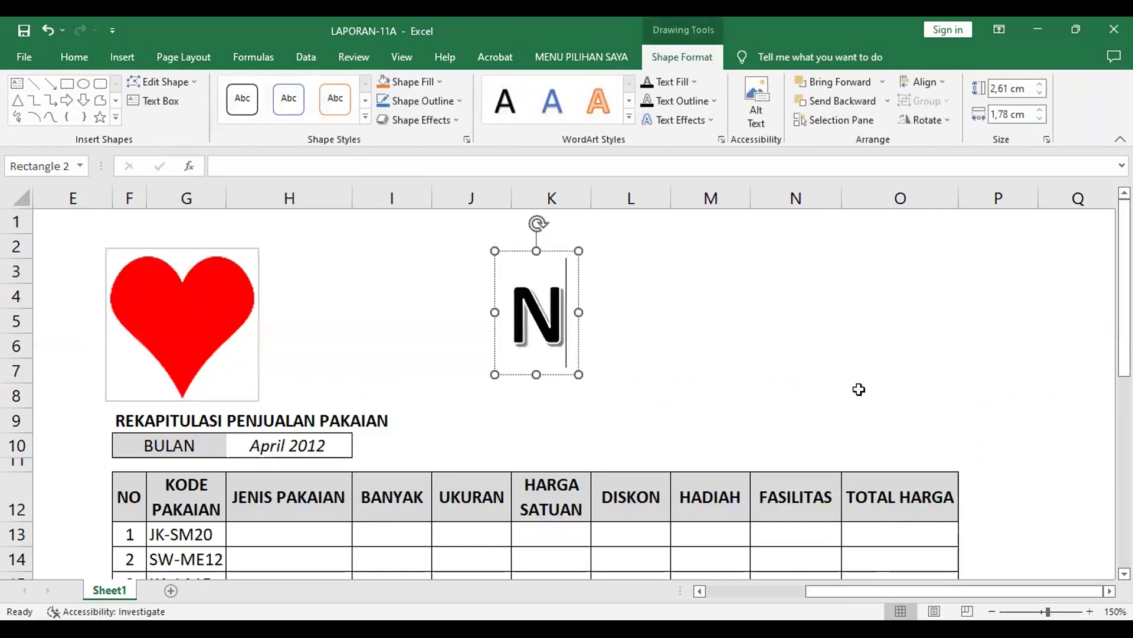
{"action": "type", "text": "AFFA"}
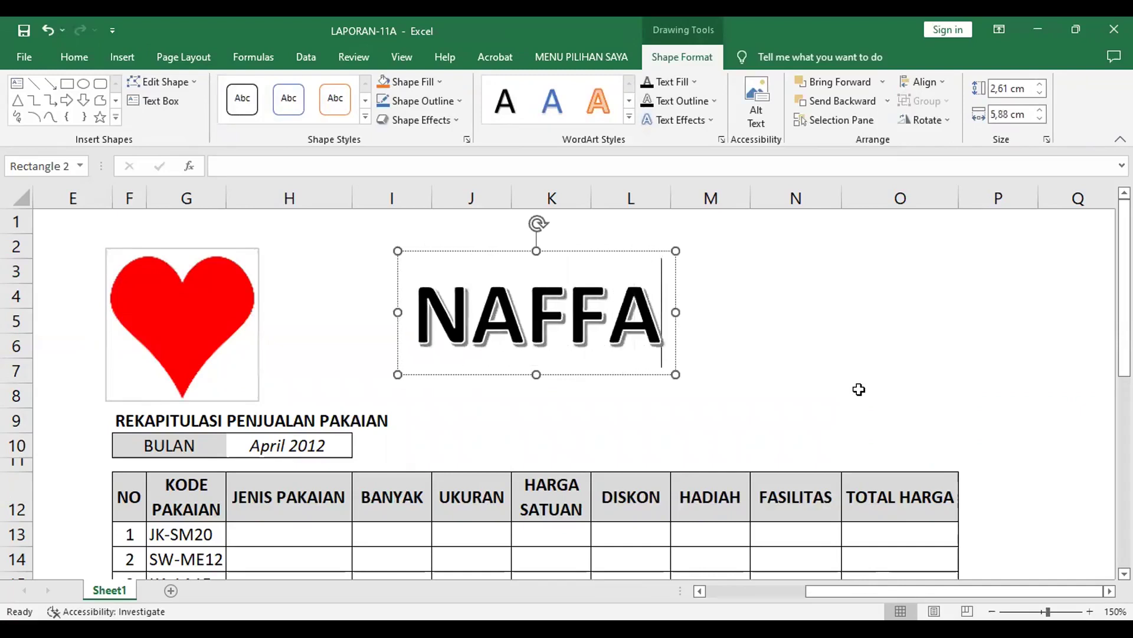
{"action": "type", "text": " COL"}
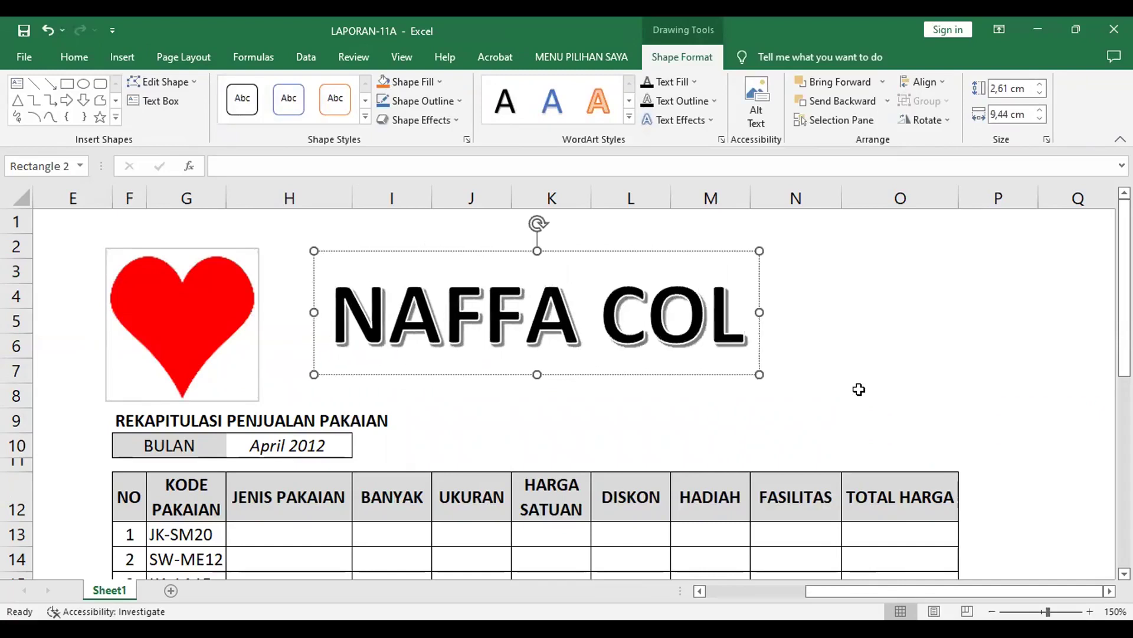
{"action": "type", "text": "LECTION"}
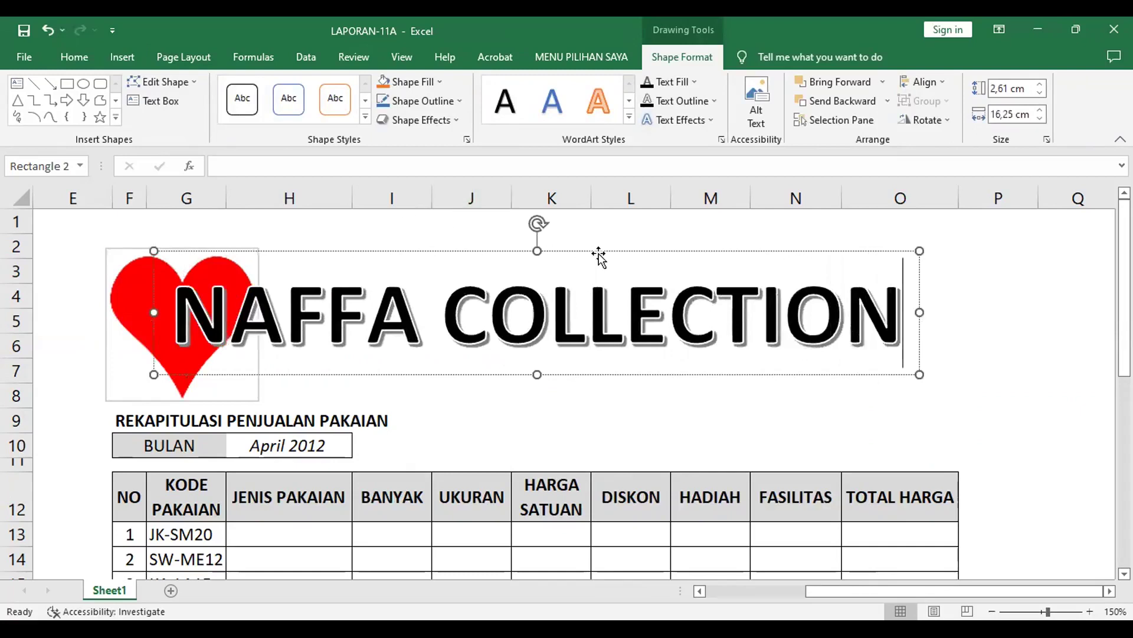
{"action": "left_click_drag", "start_coordinate": [600, 250], "coordinate": [688, 260]}
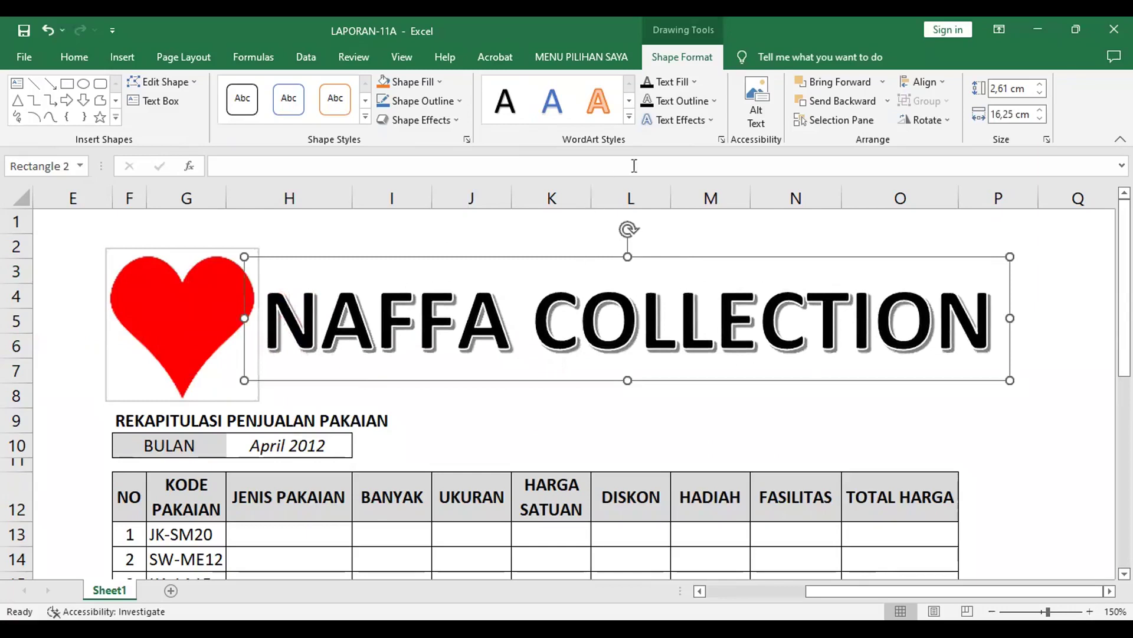
Step: Fill the NAFFA COLLECTION WordArt text with the lightest grey tint of the black theme colour
{"action": "left_click", "coordinate": [634, 330]}
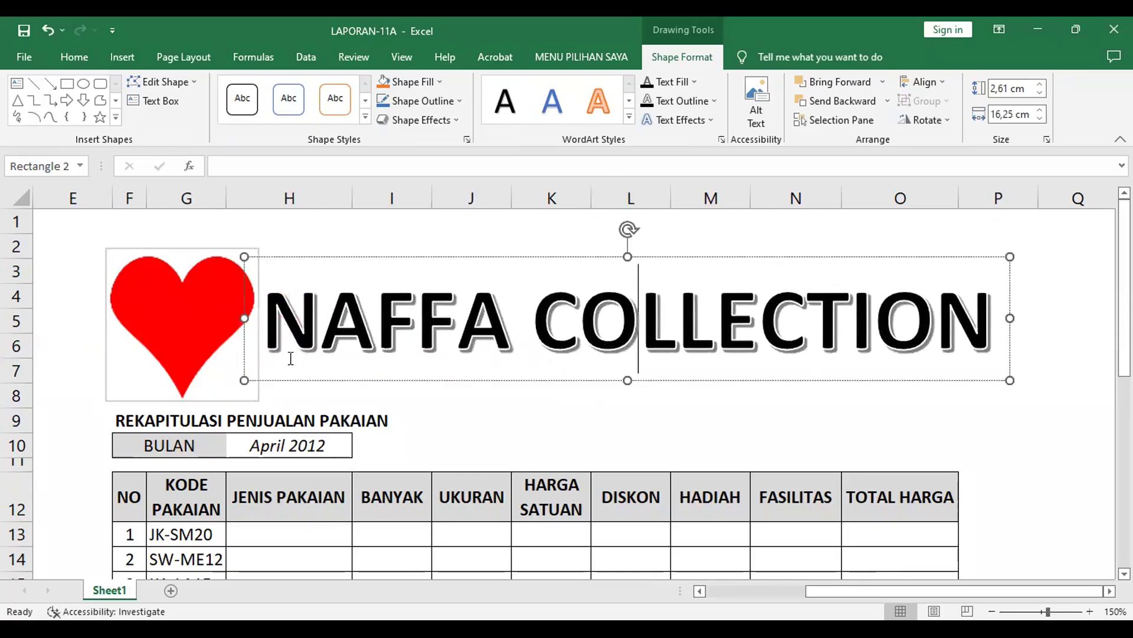
{"action": "left_click_drag", "start_coordinate": [260, 360], "coordinate": [998, 348]}
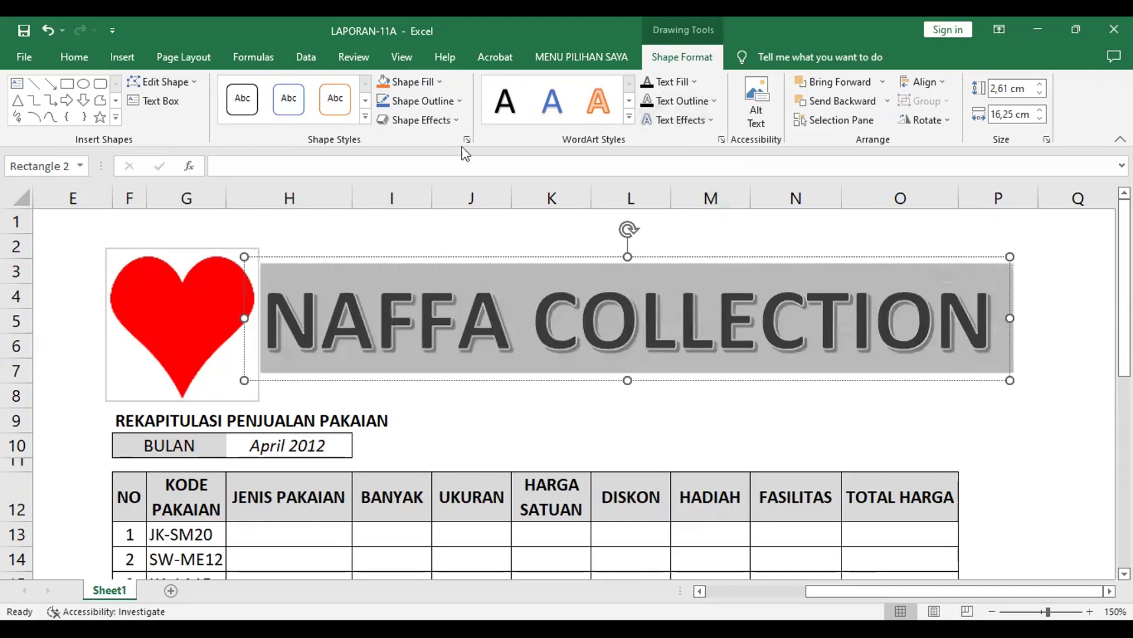
{"action": "left_click", "coordinate": [440, 82]}
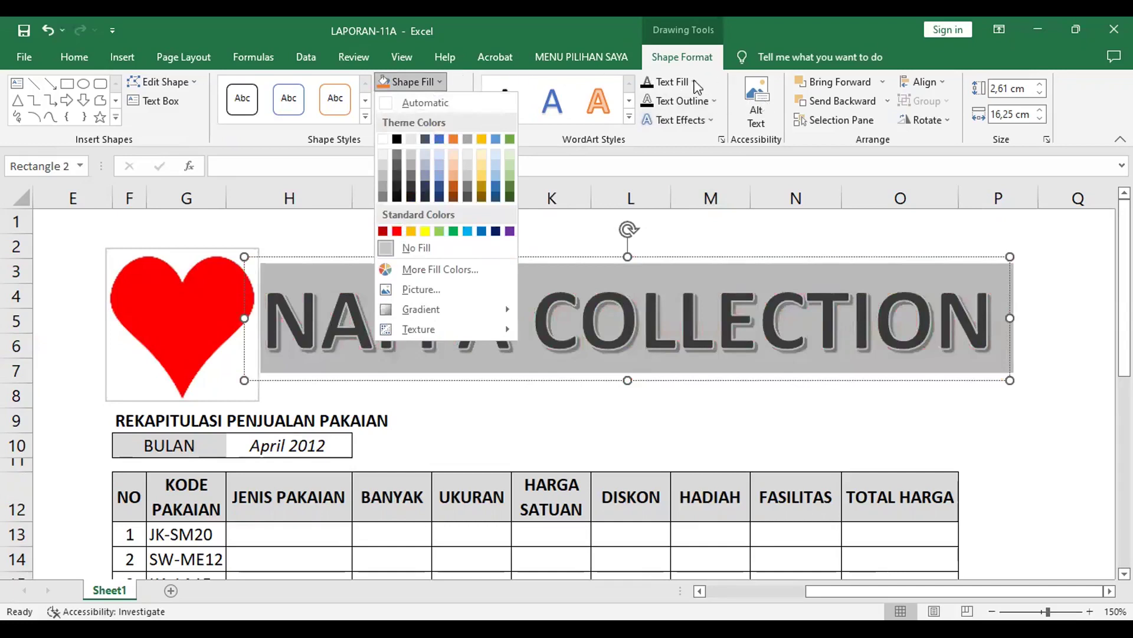
{"action": "left_click", "coordinate": [697, 86]}
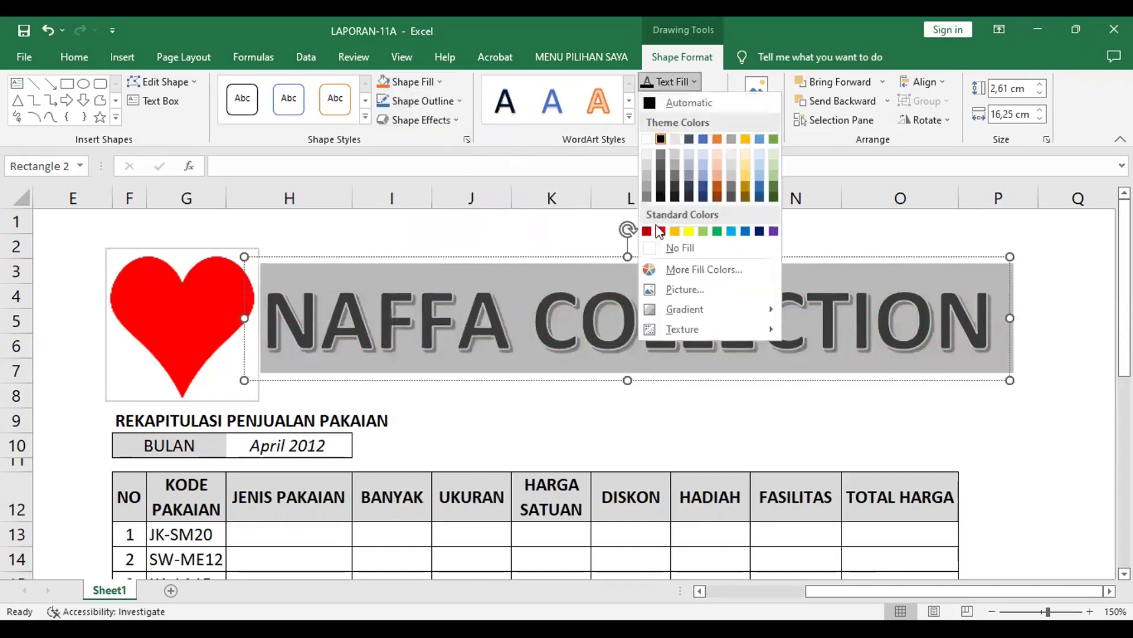
{"action": "left_click", "coordinate": [659, 155]}
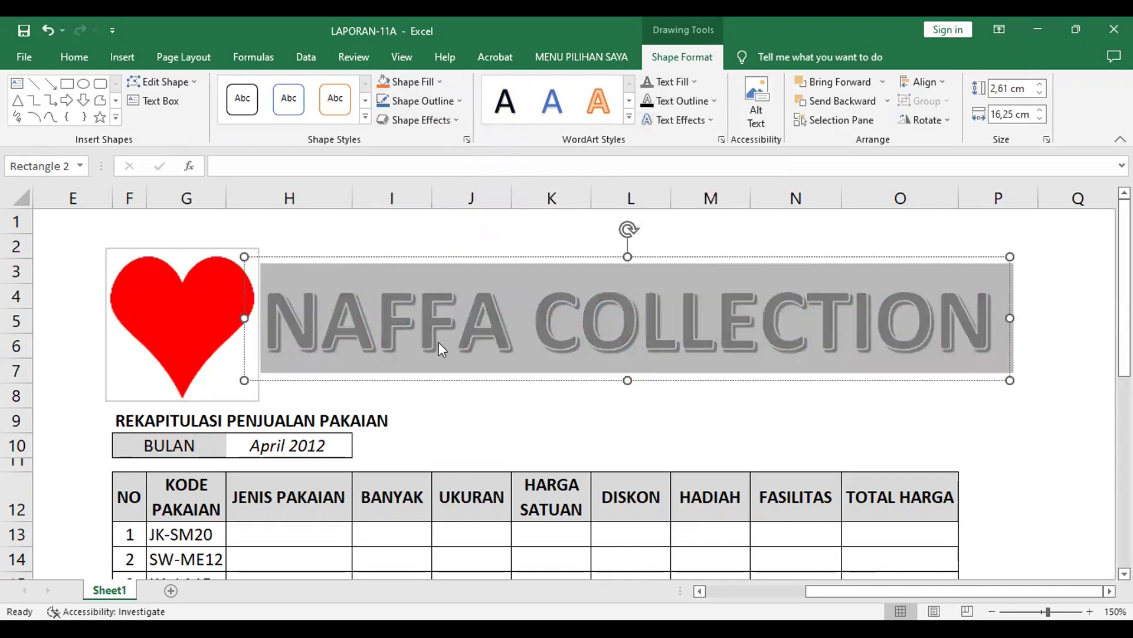
Step: Set the NAFFA COLLECTION WordArt text to the Berlin Sans FB Demi font at size 48
{"action": "left_click", "coordinate": [85, 60]}
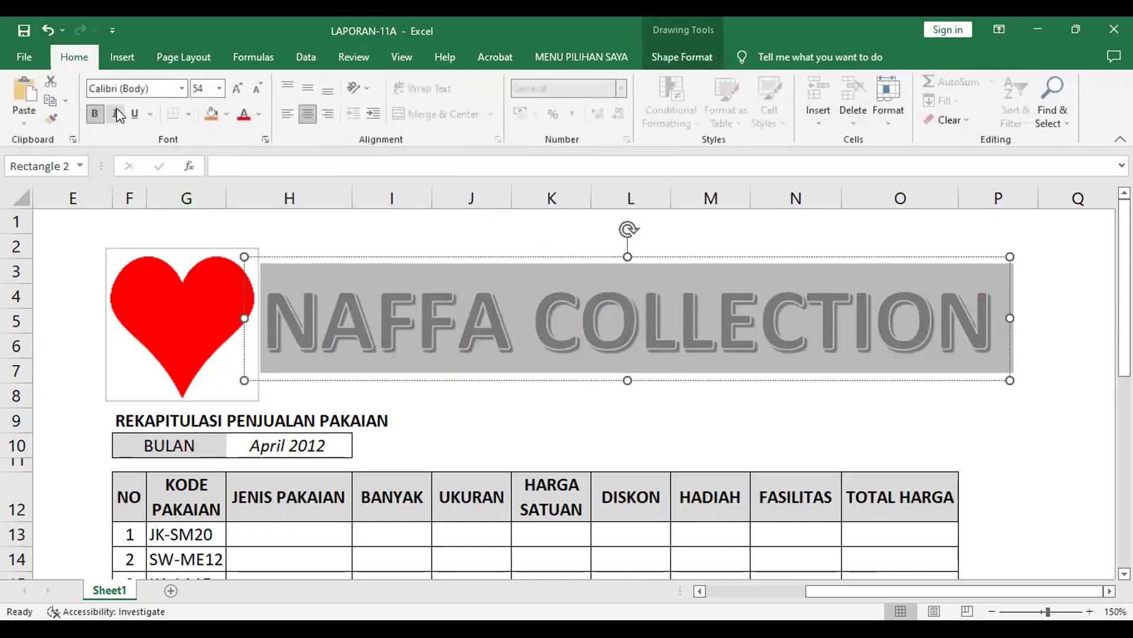
{"action": "left_click", "coordinate": [184, 90]}
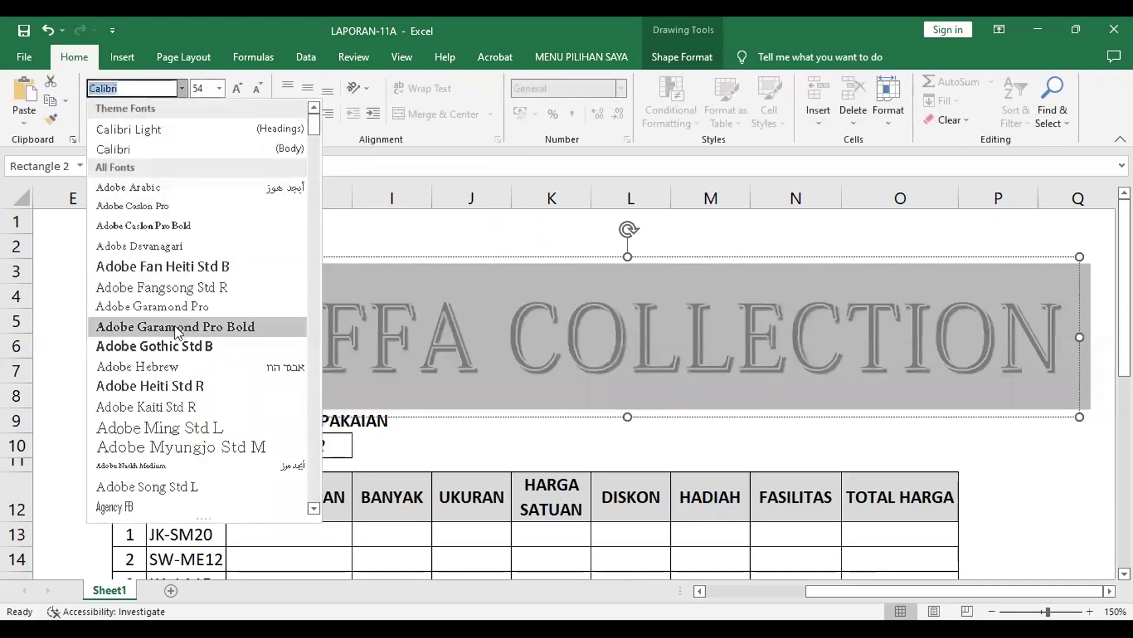
{"action": "scroll", "coordinate": [170, 397], "scroll_direction": "down", "scroll_amount": 1}
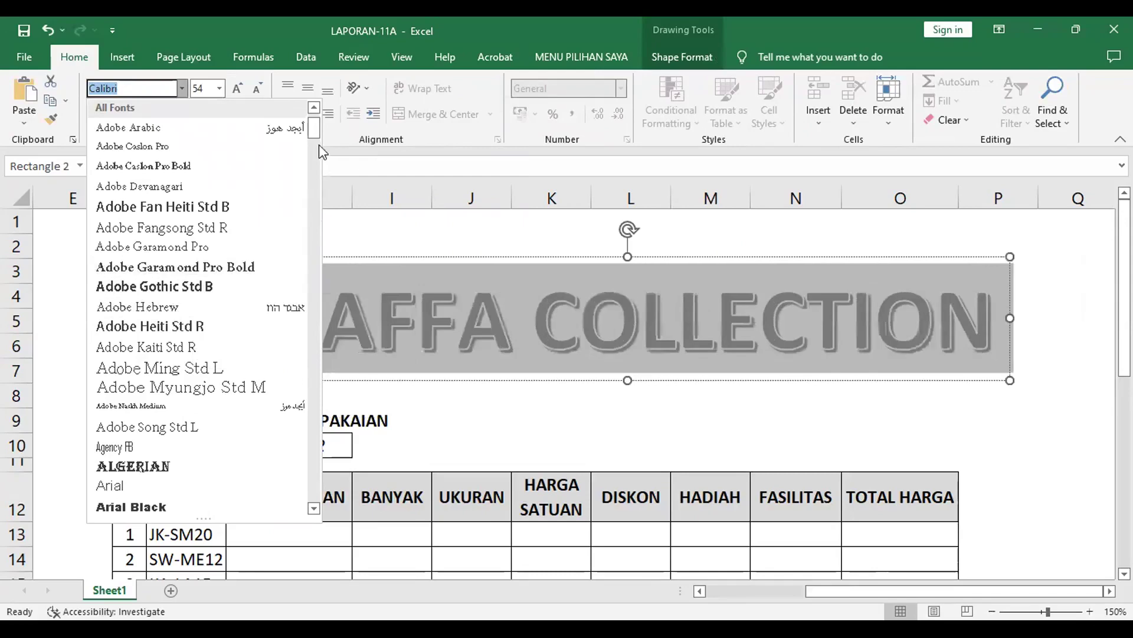
{"action": "left_click_drag", "start_coordinate": [314, 131], "coordinate": [316, 155]}
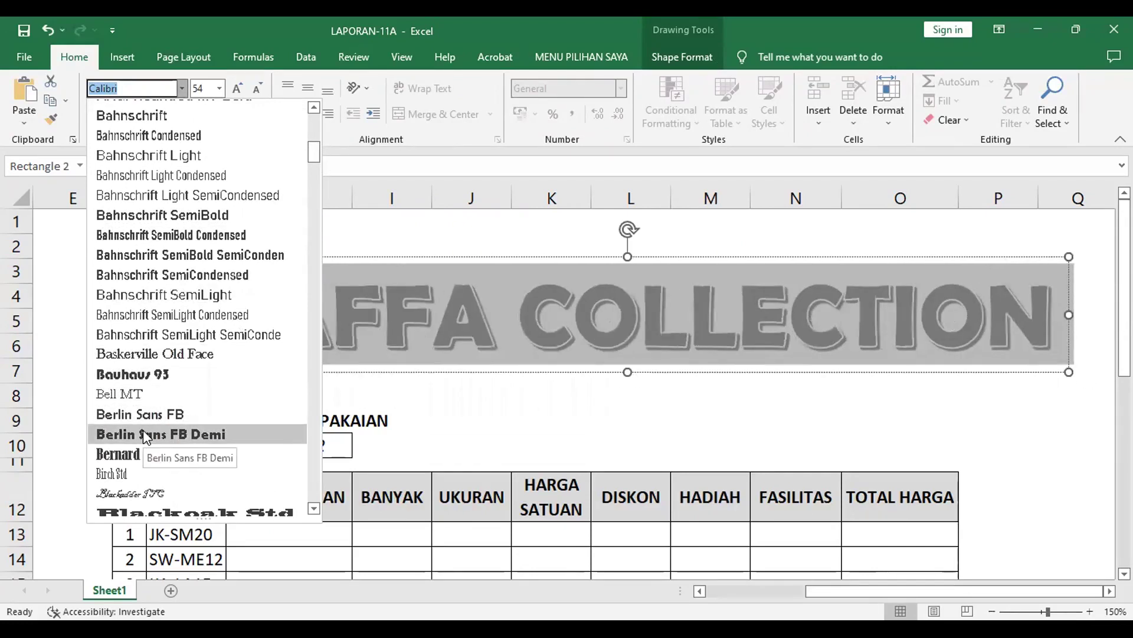
{"action": "left_click", "coordinate": [143, 429]}
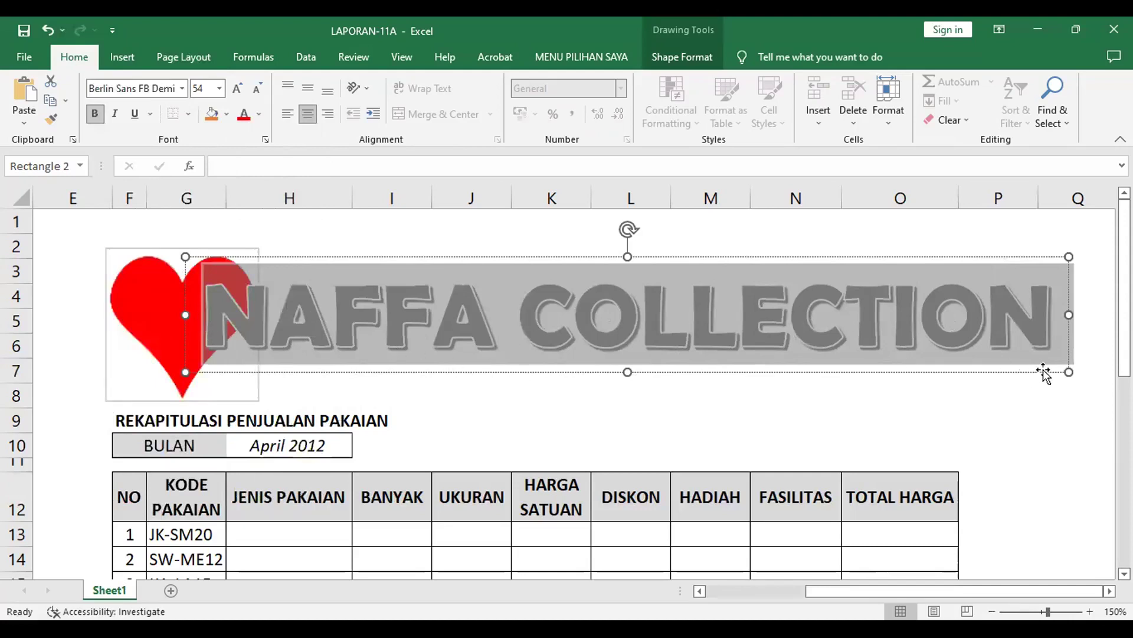
{"action": "left_click", "coordinate": [254, 91]}
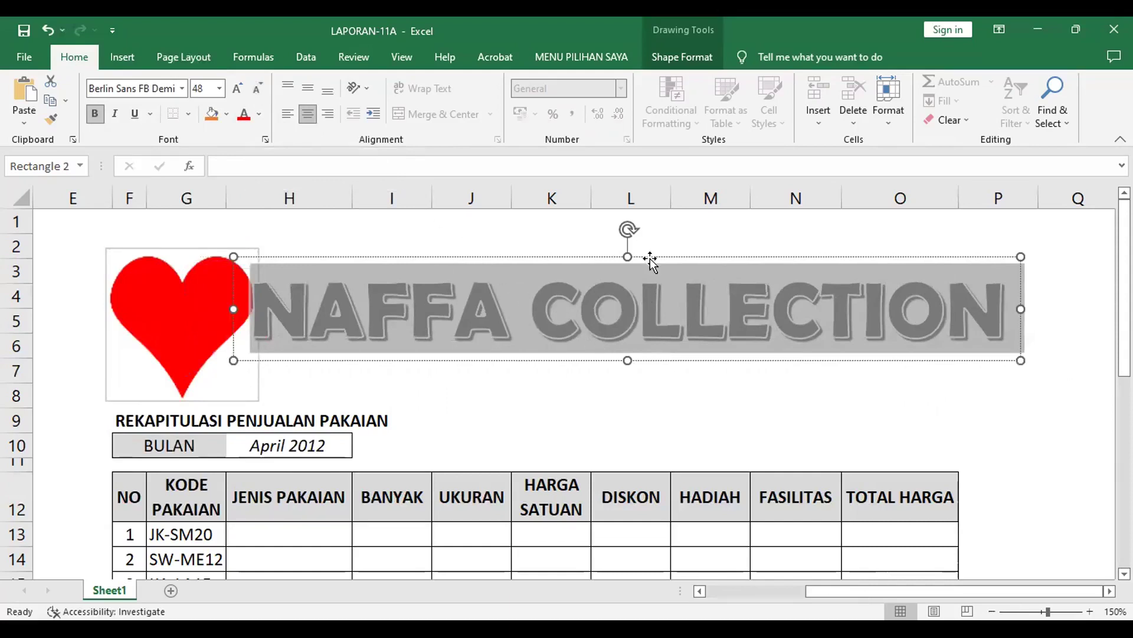
Step: Nudge the WordArt down, then shrink the heart picture and lower it to sit just above the report title
{"action": "left_click_drag", "start_coordinate": [651, 258], "coordinate": [654, 265]}
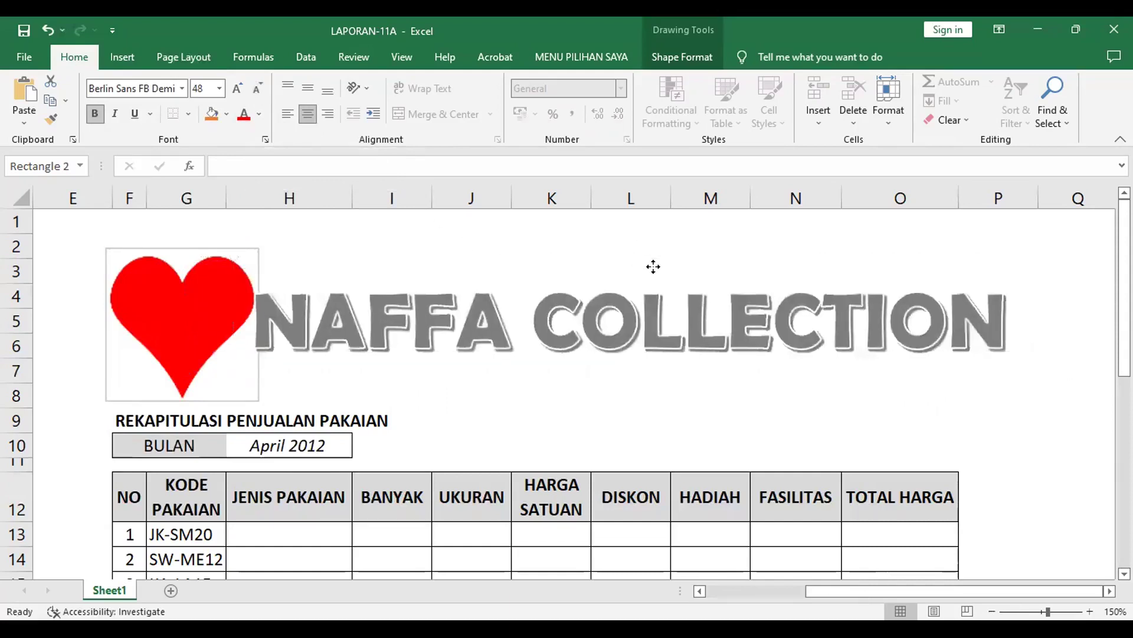
{"action": "left_click", "coordinate": [653, 264]}
{"action": "left_click", "coordinate": [172, 308]}
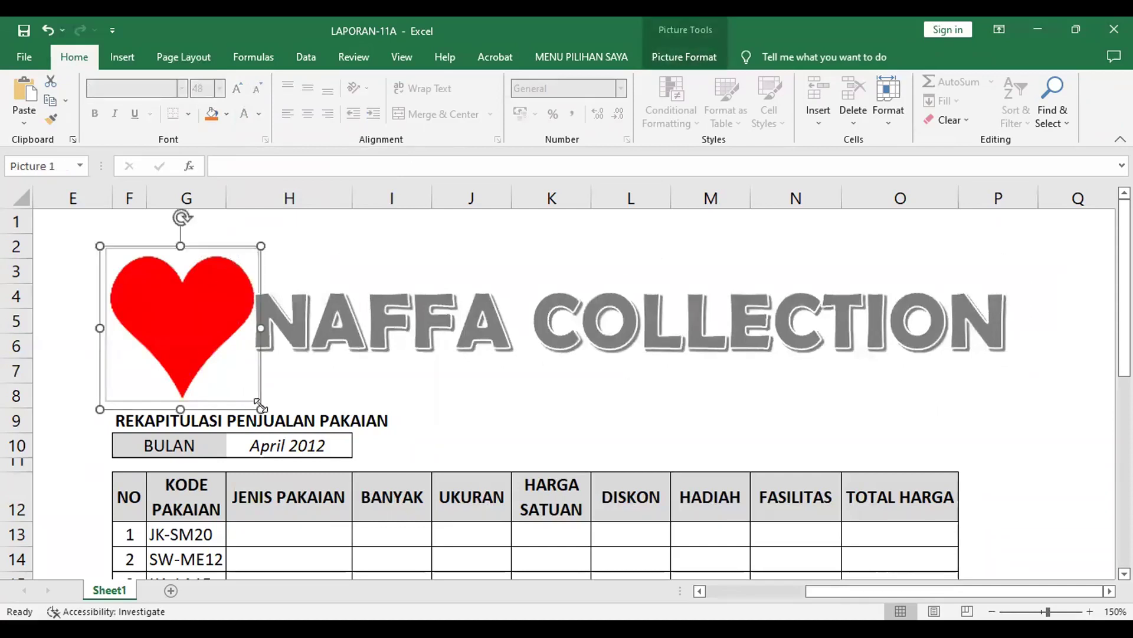
{"action": "left_click_drag", "start_coordinate": [261, 409], "coordinate": [235, 374]}
{"action": "left_click_drag", "start_coordinate": [175, 314], "coordinate": [179, 346]}
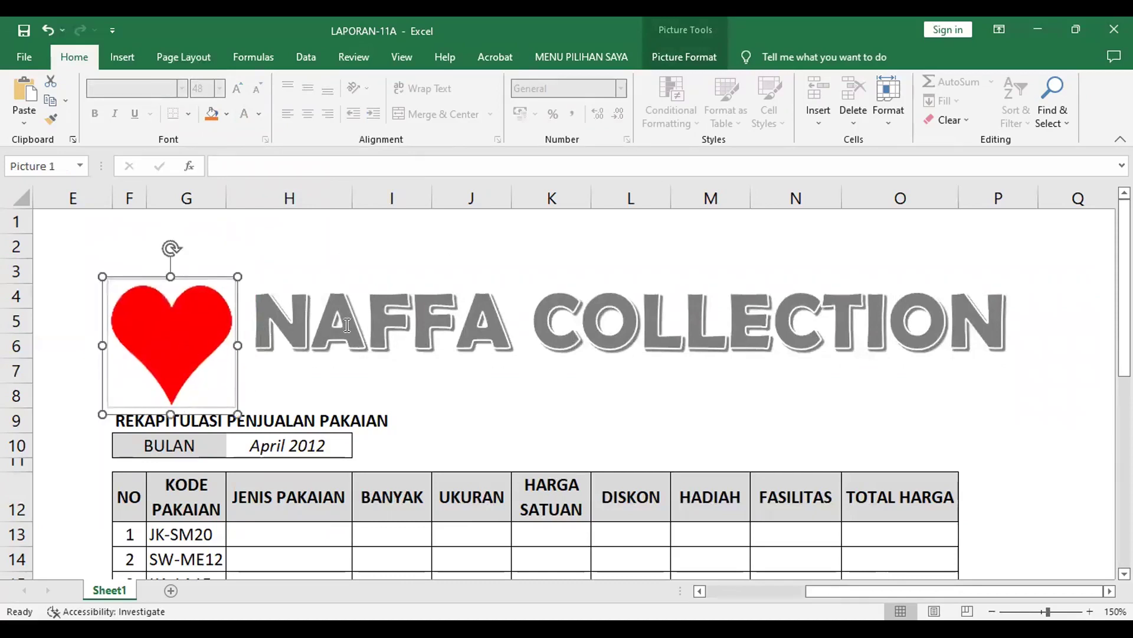
Step: Move the NAFFA COLLECTION WordArt lower and slightly closer to the heart so both line up
{"action": "left_click", "coordinate": [348, 321]}
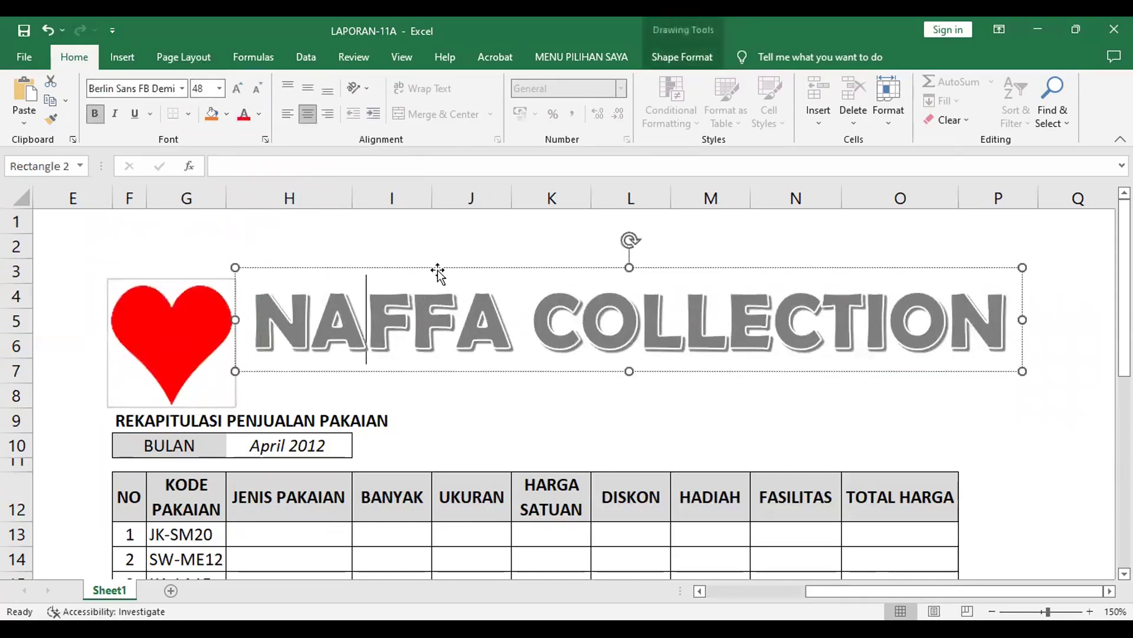
{"action": "left_click_drag", "start_coordinate": [437, 271], "coordinate": [429, 288]}
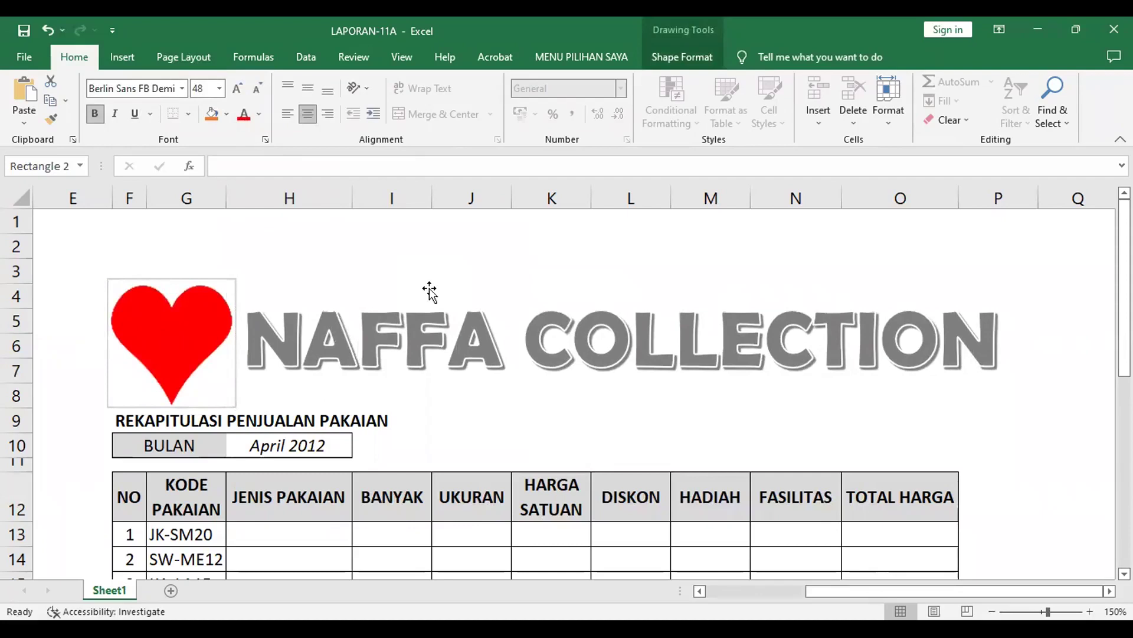
{"action": "left_click_drag", "start_coordinate": [430, 288], "coordinate": [430, 289]}
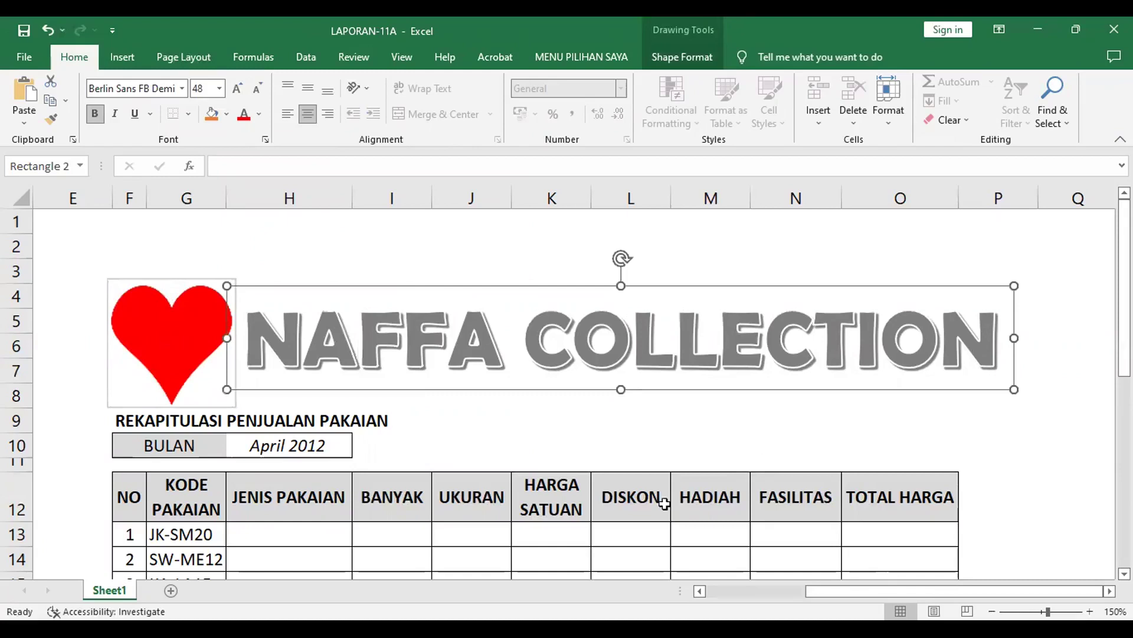
{"action": "left_click", "coordinate": [776, 444]}
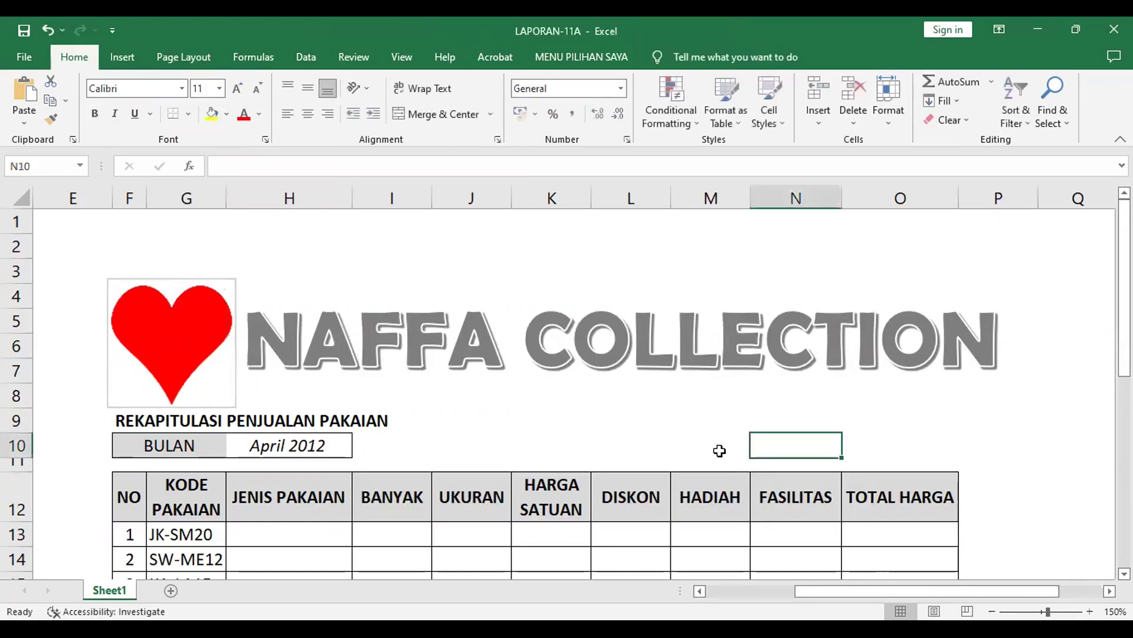
Step: Set the text fill of the whole NAFFA COLLECTION WordArt to the automatic black colour
{"action": "left_click", "coordinate": [623, 371]}
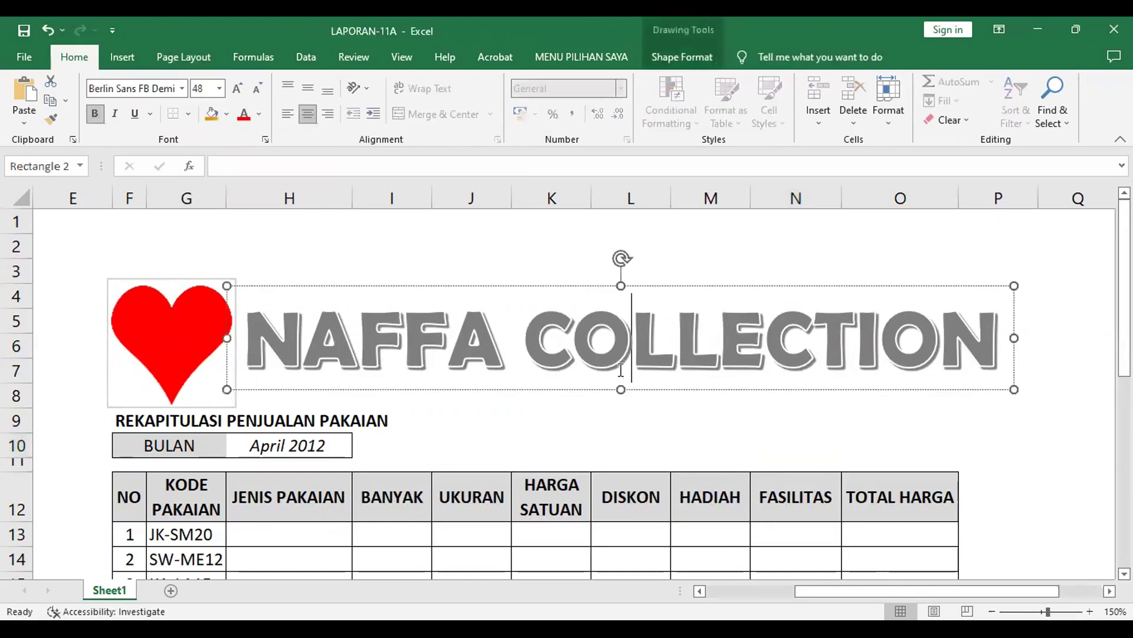
{"action": "key", "text": "ctrl+a"}
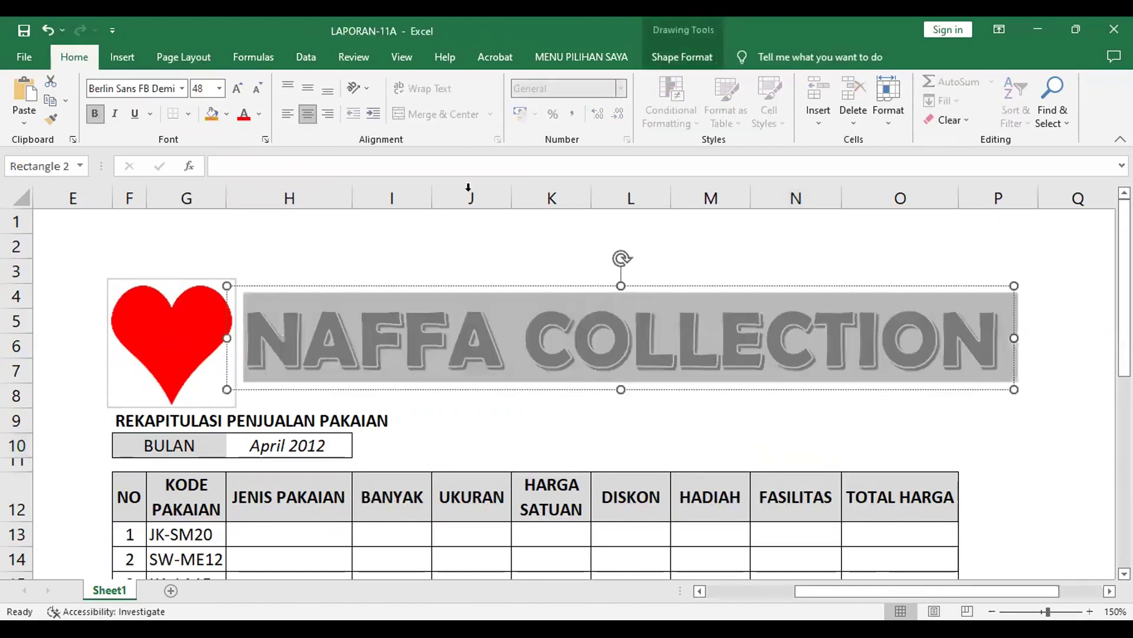
{"action": "left_click", "coordinate": [682, 56]}
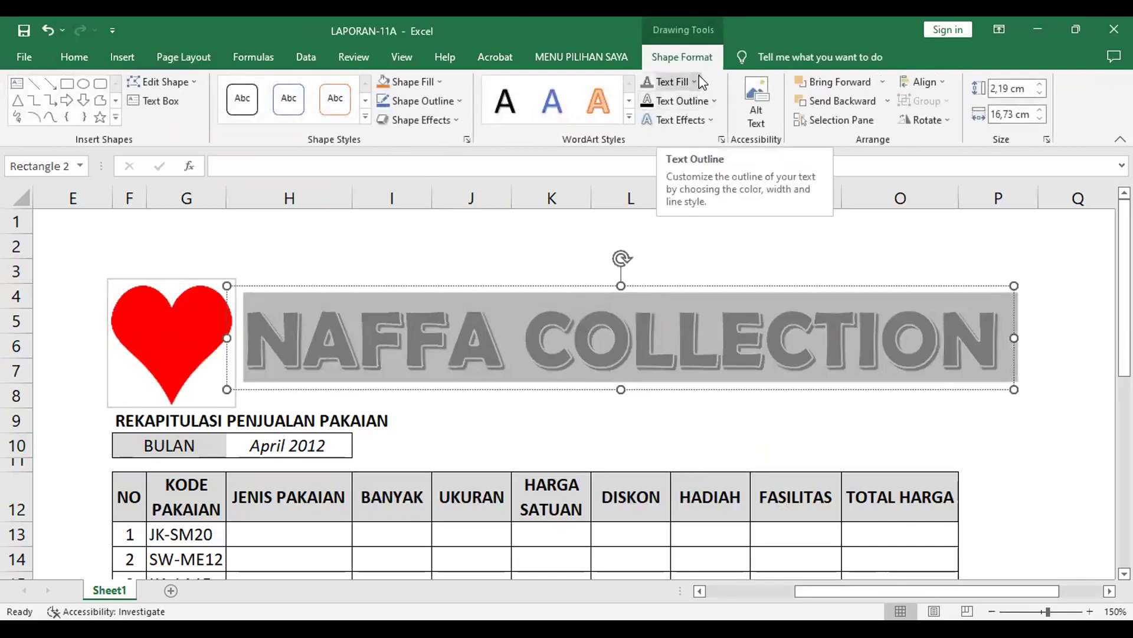
{"action": "left_click", "coordinate": [696, 81]}
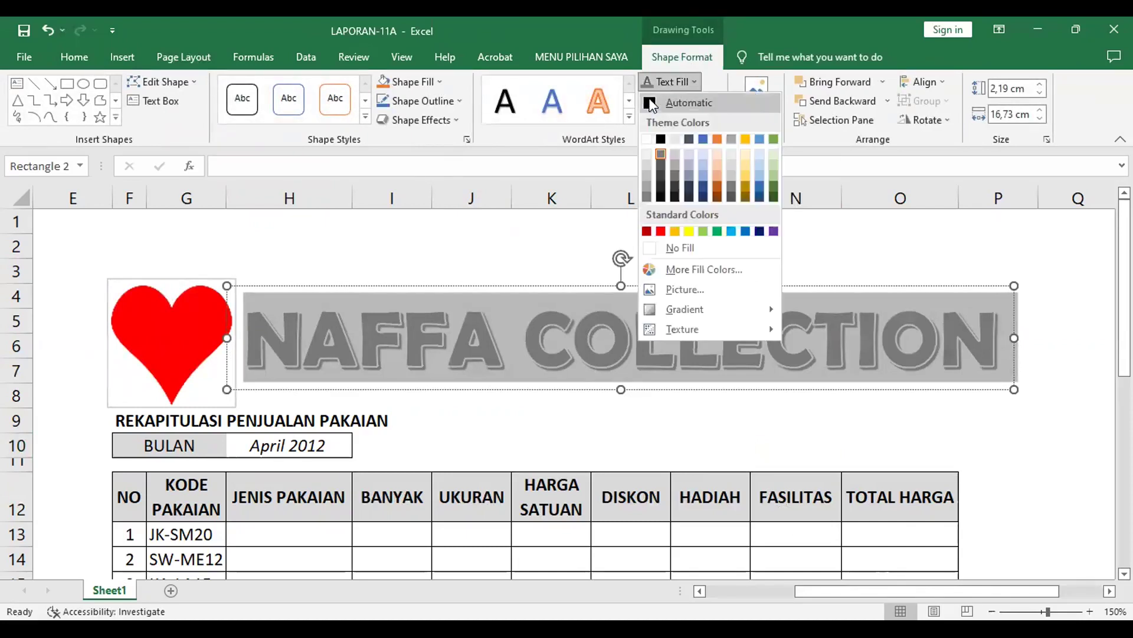
{"action": "left_click", "coordinate": [653, 105]}
{"action": "left_click", "coordinate": [794, 242]}
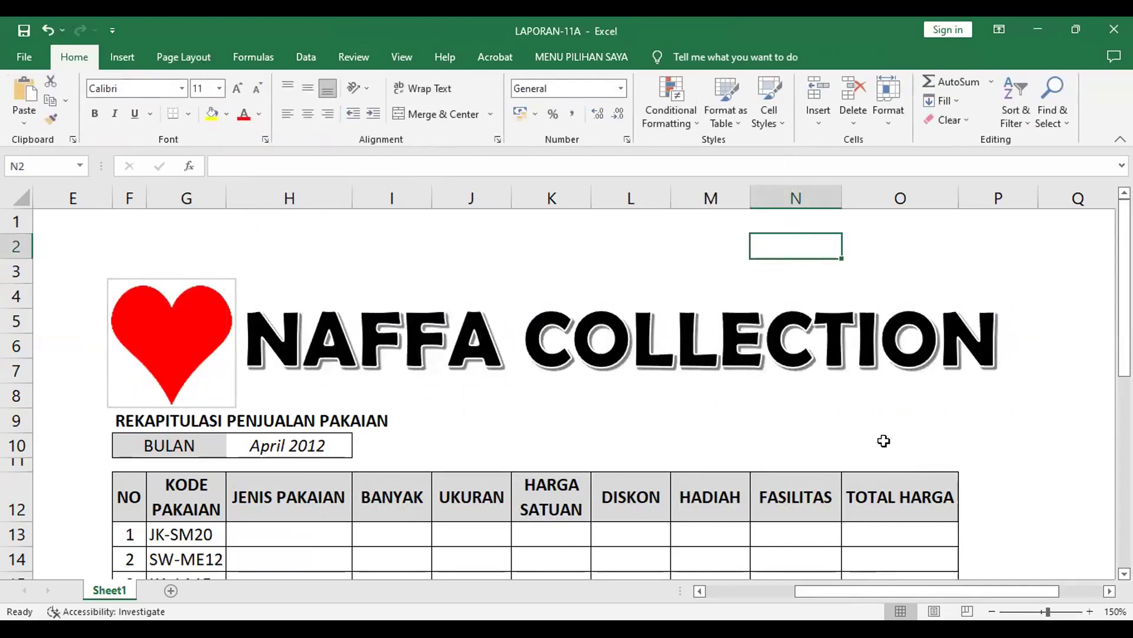
Step: Consult the totals block below the table in the scanned report PDF, and enter the label TOTAL HARGA in N26 of the Excel worksheet
{"action": "scroll", "coordinate": [883, 441], "scroll_direction": "down", "scroll_amount": 4}
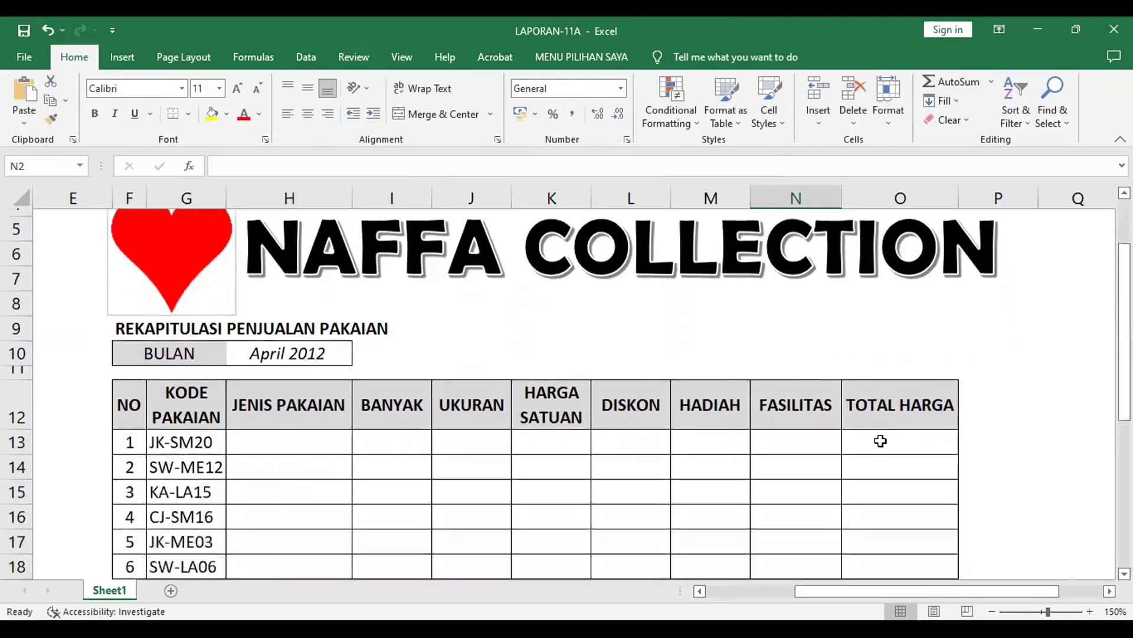
{"action": "scroll", "coordinate": [881, 441], "scroll_direction": "down", "scroll_amount": 2}
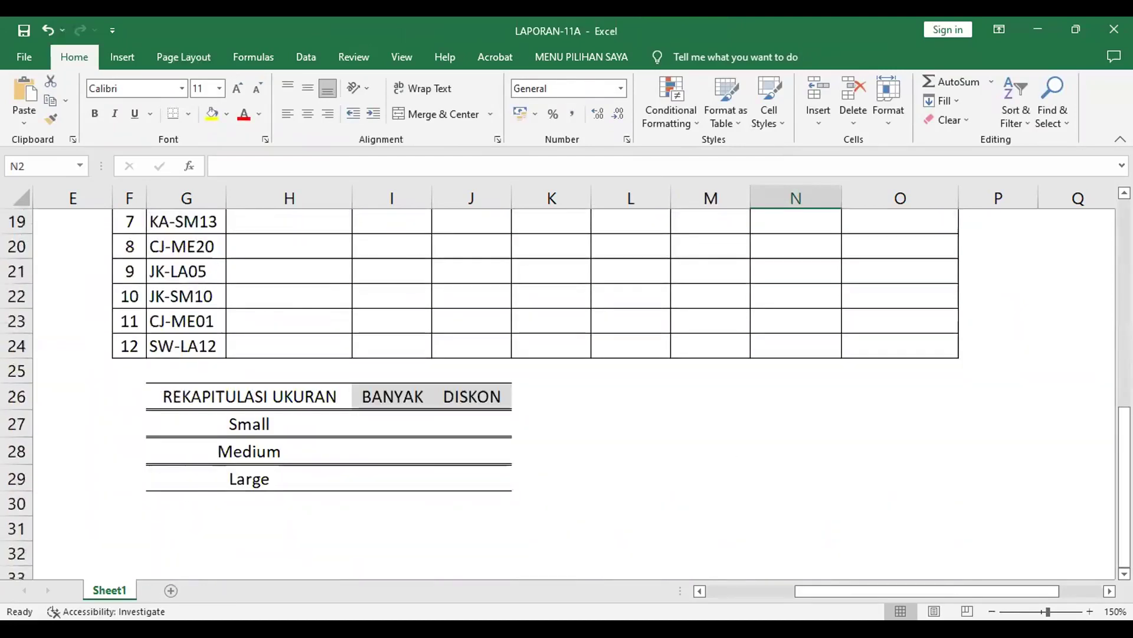
{"action": "key", "text": "alt+Tab"}
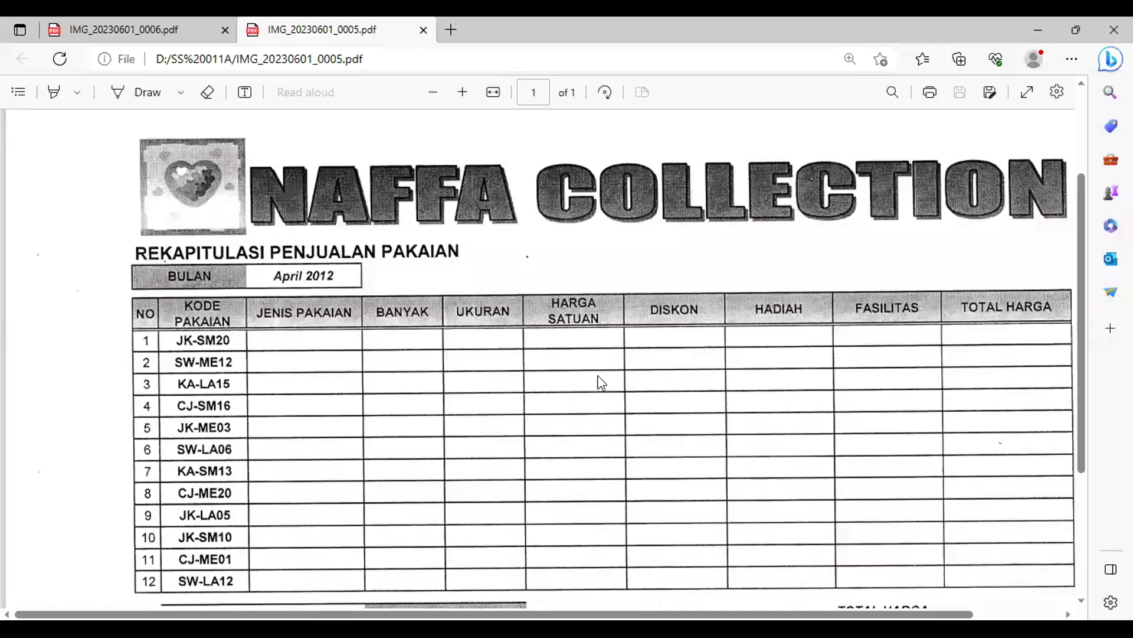
{"action": "scroll", "coordinate": [649, 392], "scroll_direction": "down", "scroll_amount": 3}
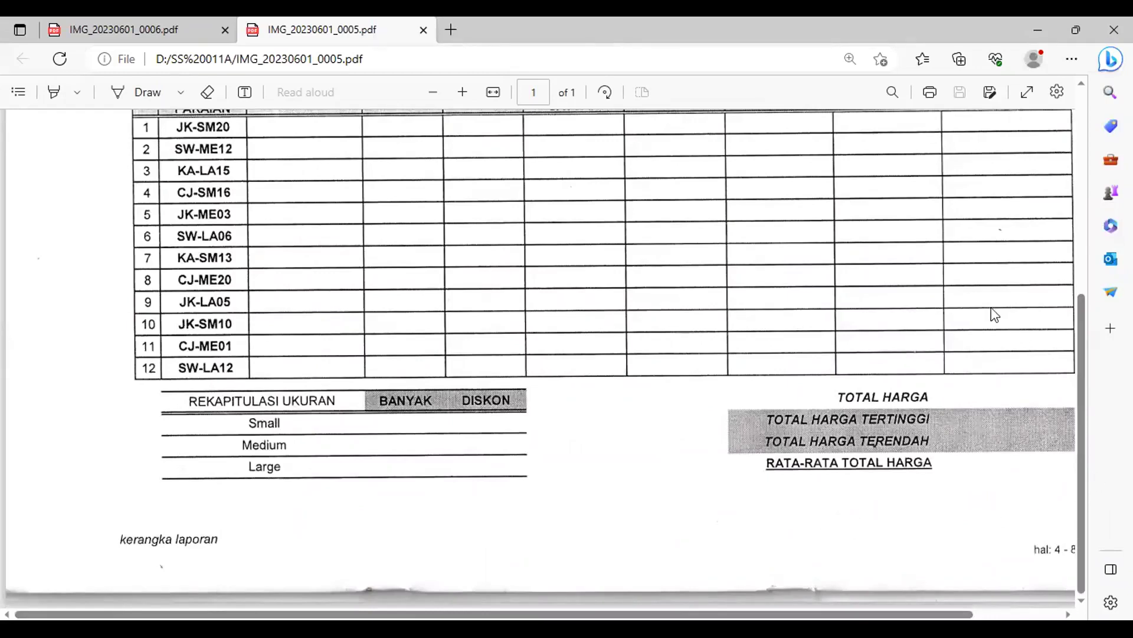
{"action": "left_click", "coordinate": [434, 93]}
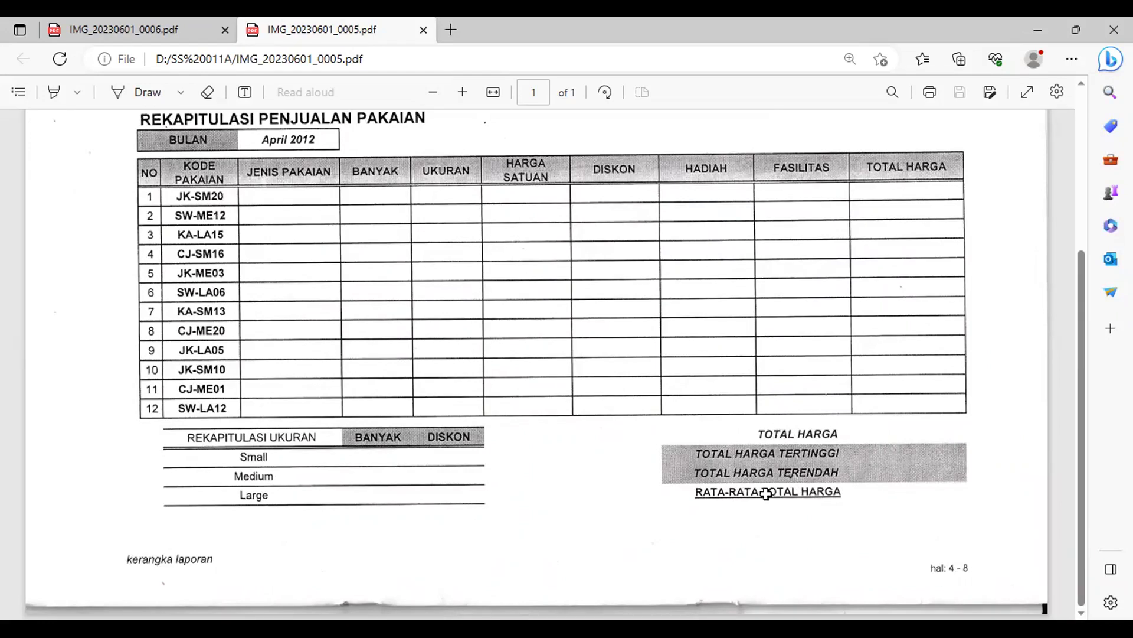
{"action": "key", "text": "alt+Tab"}
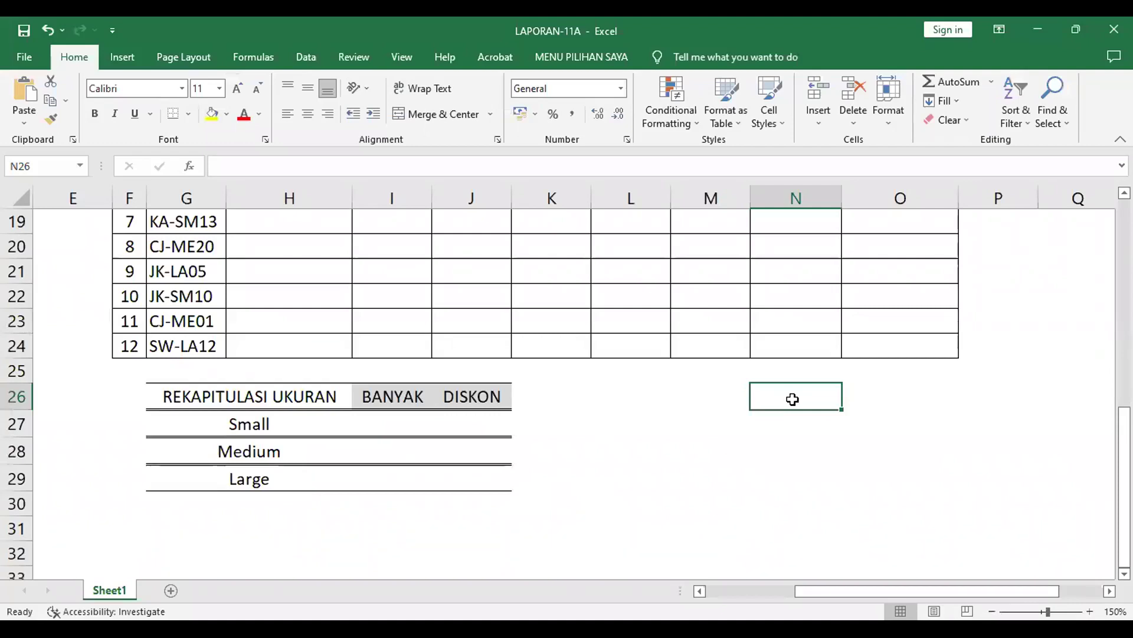
{"action": "type", "text": "TOTAL"}
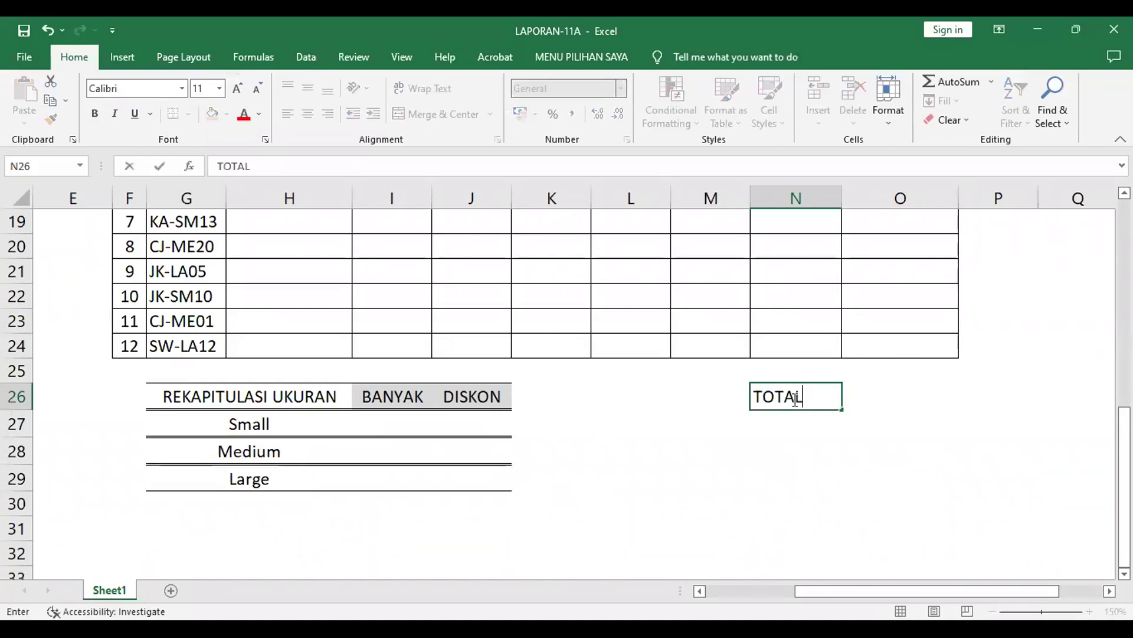
{"action": "type", "text": " HARGA"}
{"action": "key", "text": "Return"}
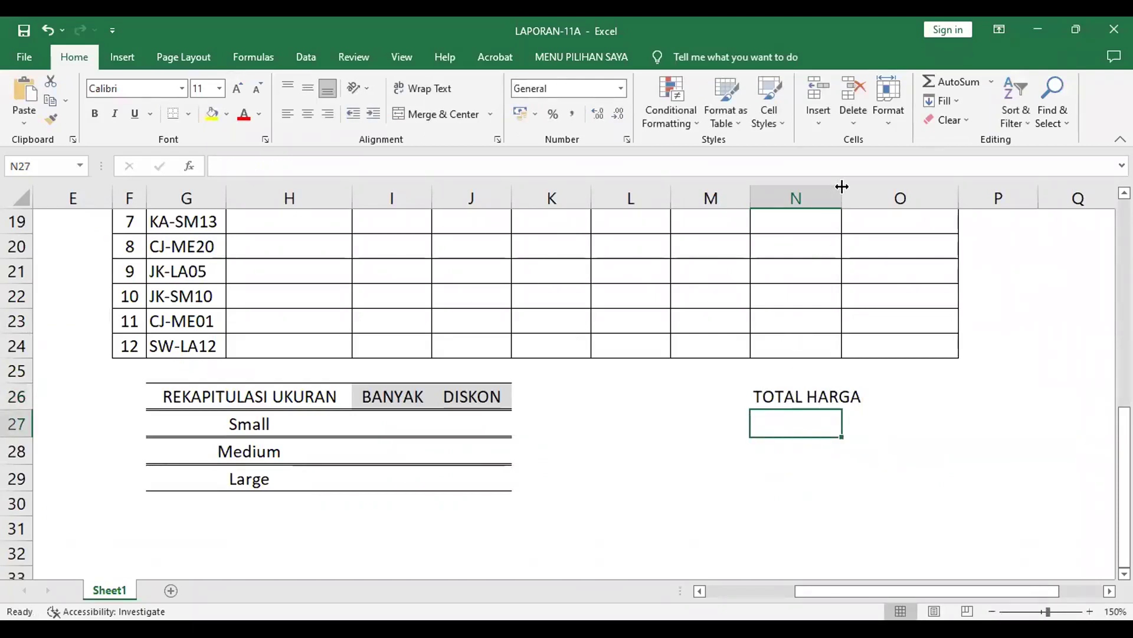
Step: Widen column N to 12,71 and make the TOTAL HARGA label in N26 bold and italic
{"action": "left_click_drag", "start_coordinate": [857, 198], "coordinate": [869, 214]}
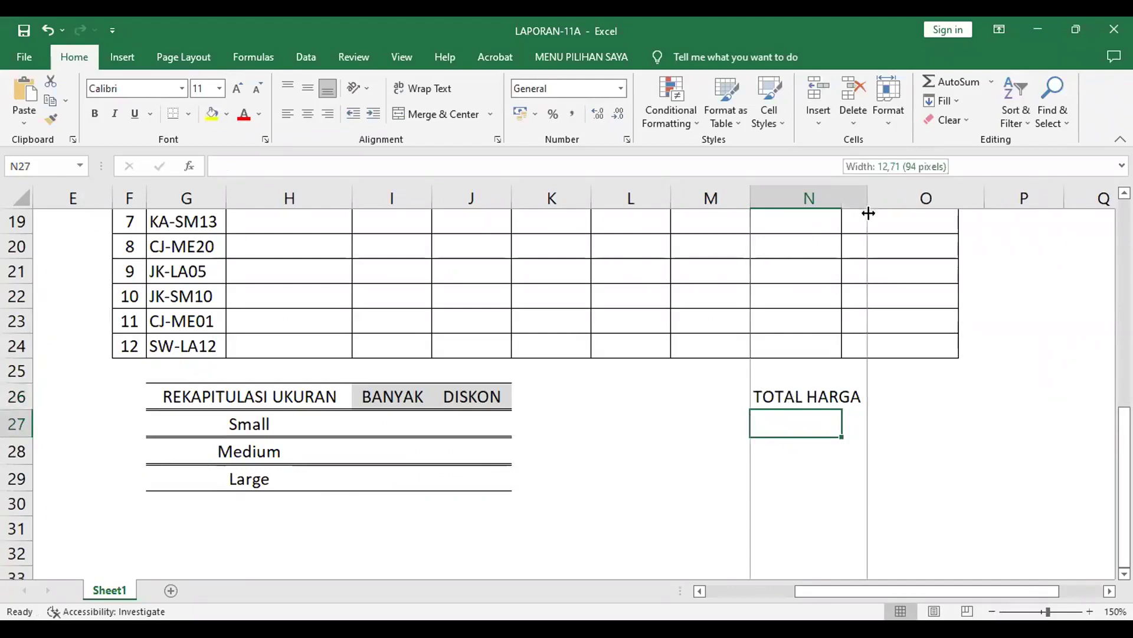
{"action": "left_click", "coordinate": [802, 399]}
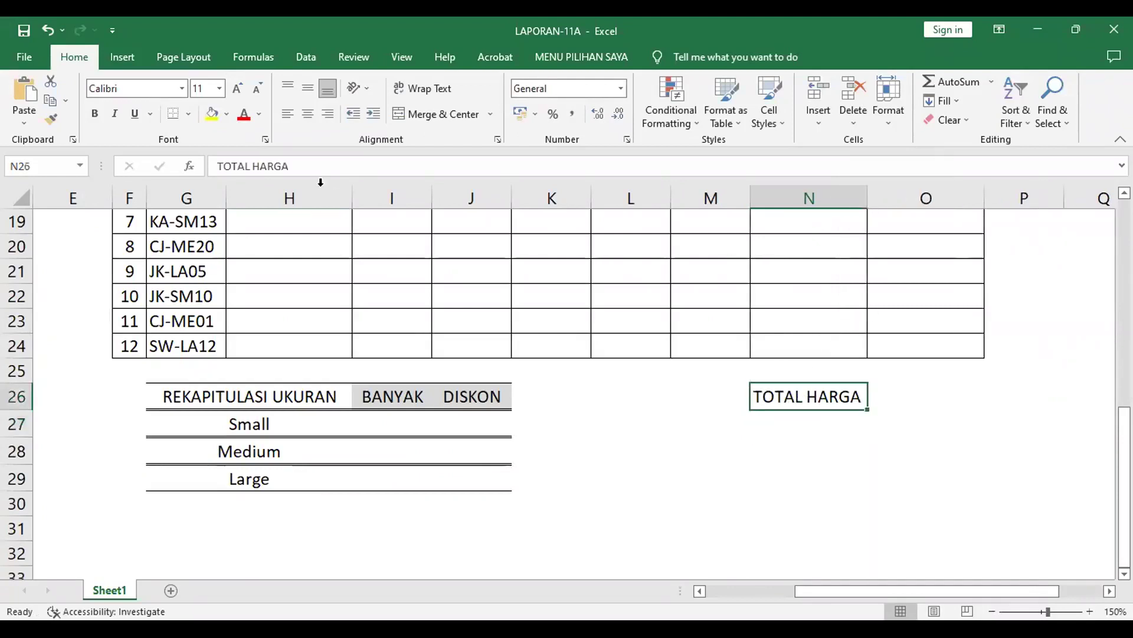
{"action": "left_click", "coordinate": [116, 120]}
{"action": "left_click", "coordinate": [93, 117]}
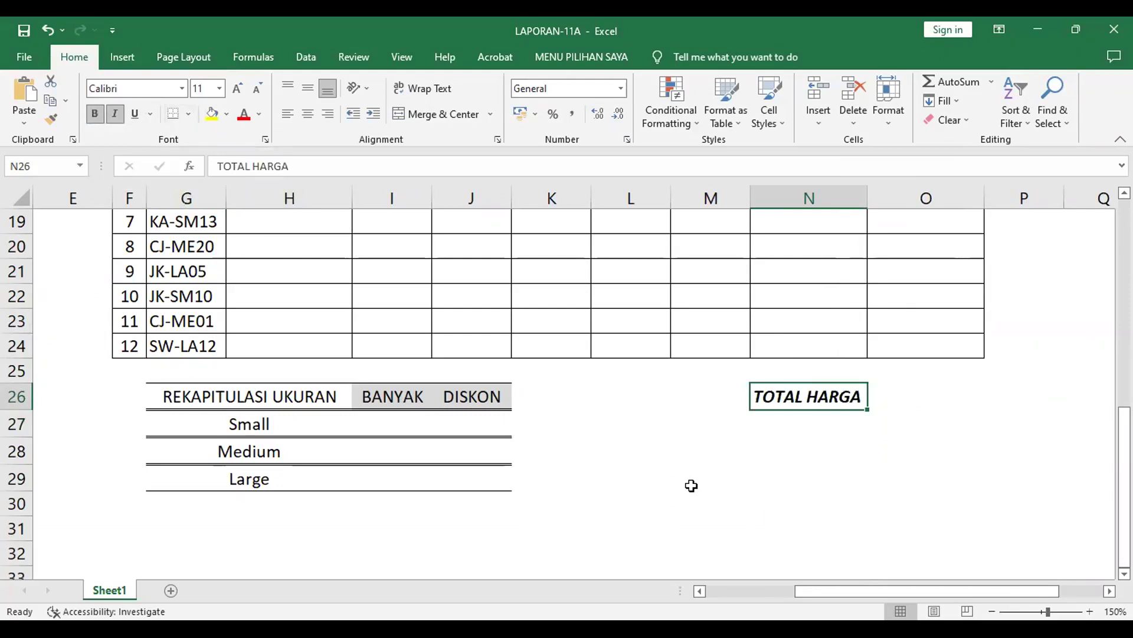
{"action": "left_click", "coordinate": [701, 431]}
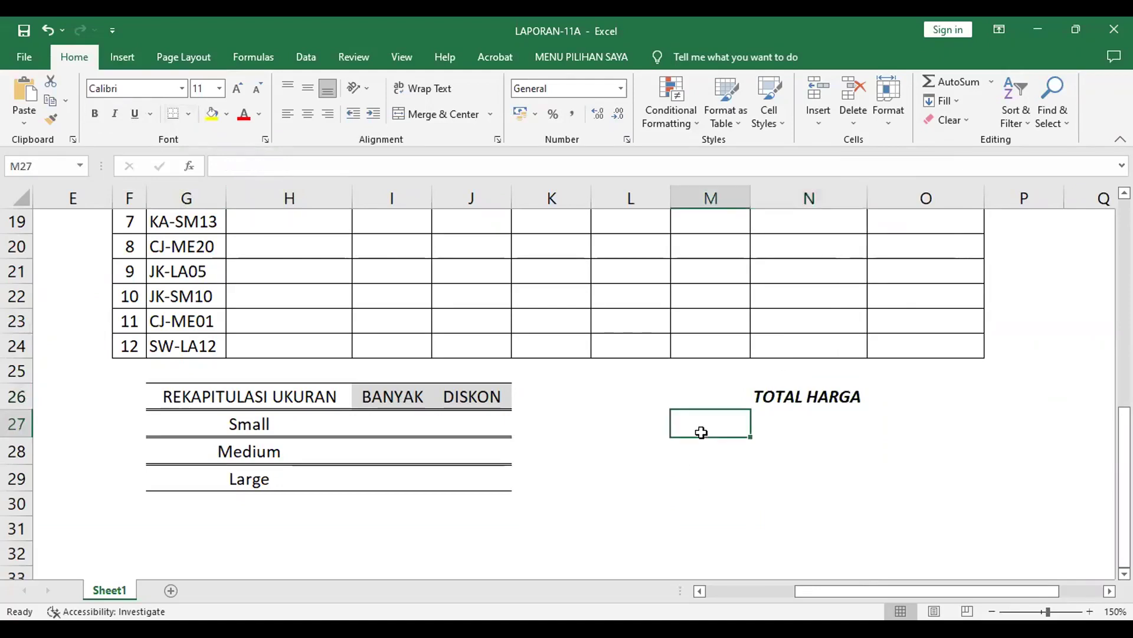
Step: Merge and center M27:O27 below the TOTAL HARGA label and enter TOTAL HARGA TERTINGGI in it
{"action": "left_click", "coordinate": [951, 419], "text": "shift"}
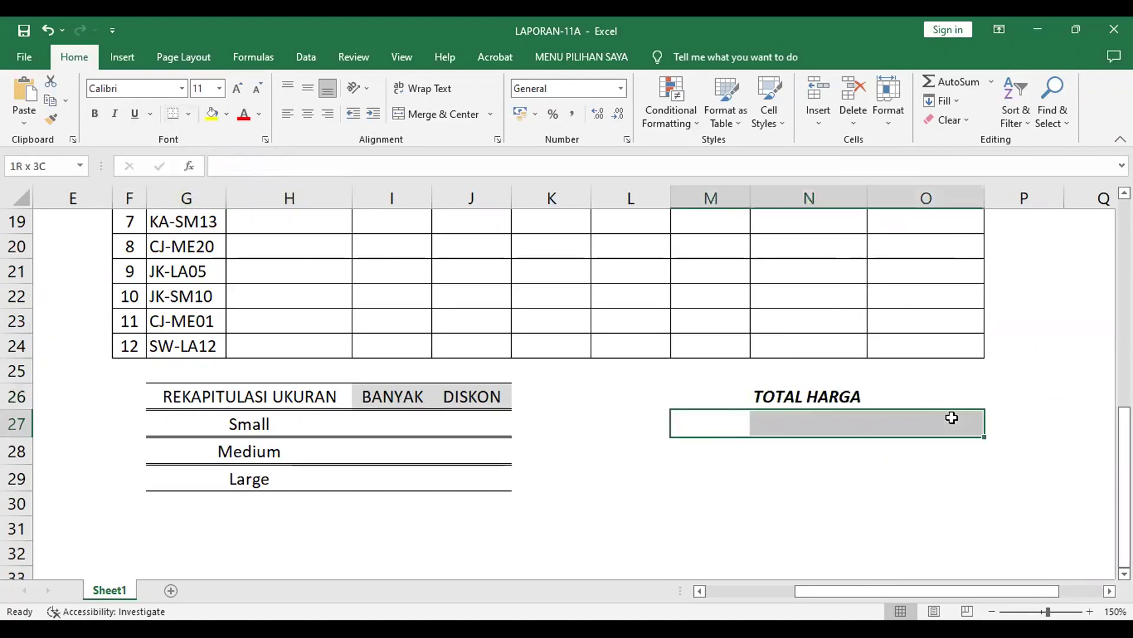
{"action": "left_click", "coordinate": [470, 120]}
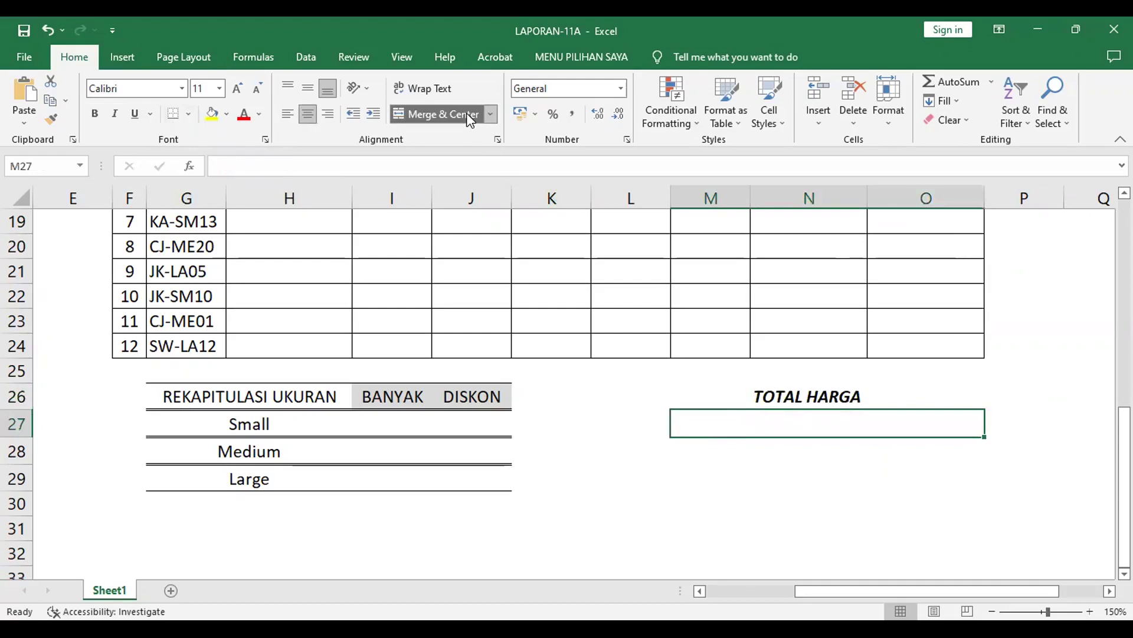
{"action": "type", "text": "T"}
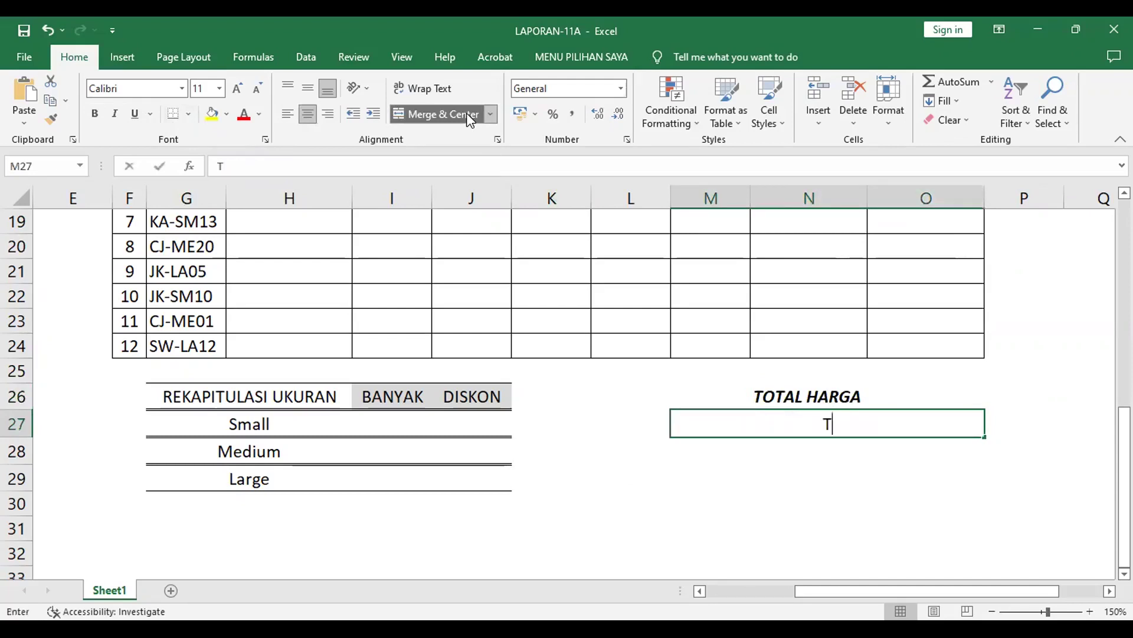
{"action": "type", "text": "OTAL HAR"}
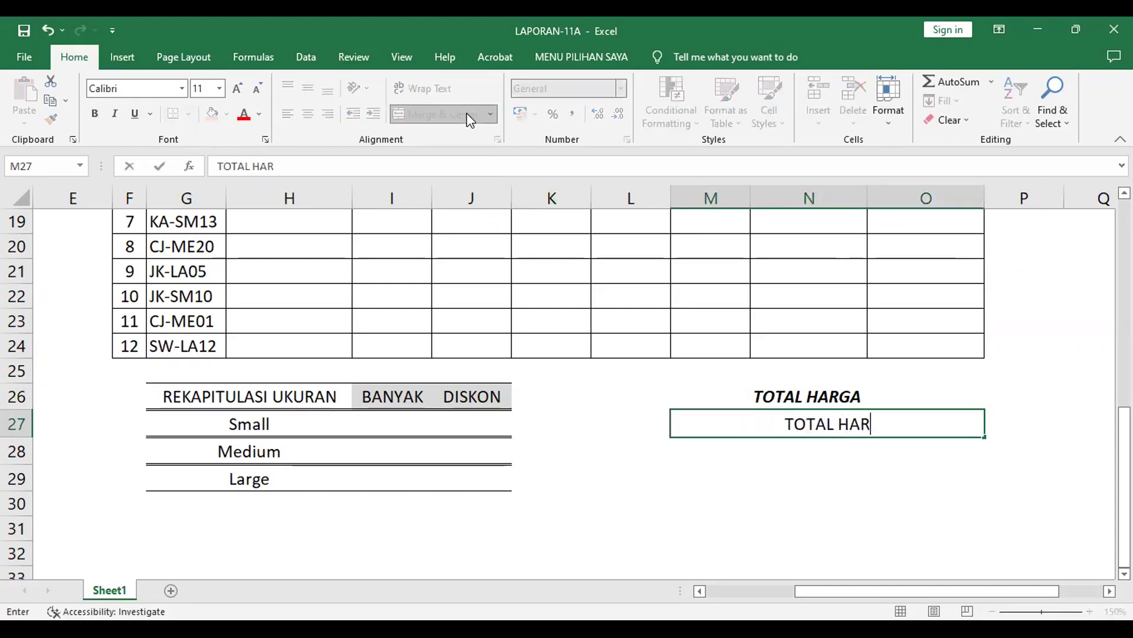
{"action": "type", "text": "GA TERTINGGI"}
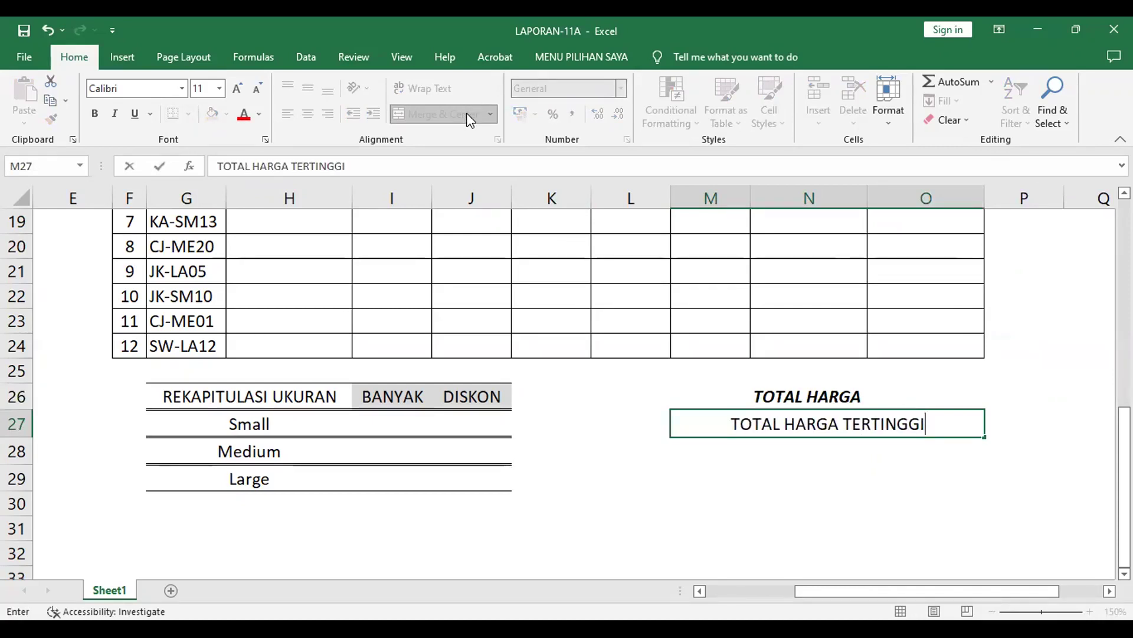
{"action": "key", "text": "Return"}
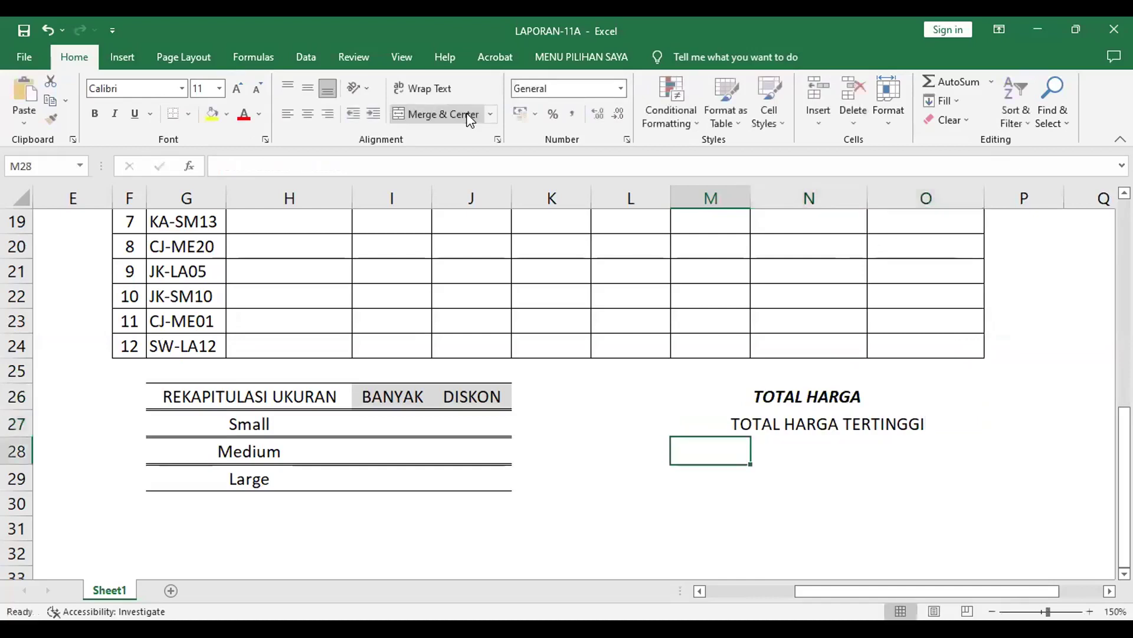
Step: Fill the TOTAL HARGA TERTINGGI cell with light grey and copy its formatting to M28:O28 with Format Painter
{"action": "left_click", "coordinate": [824, 437]}
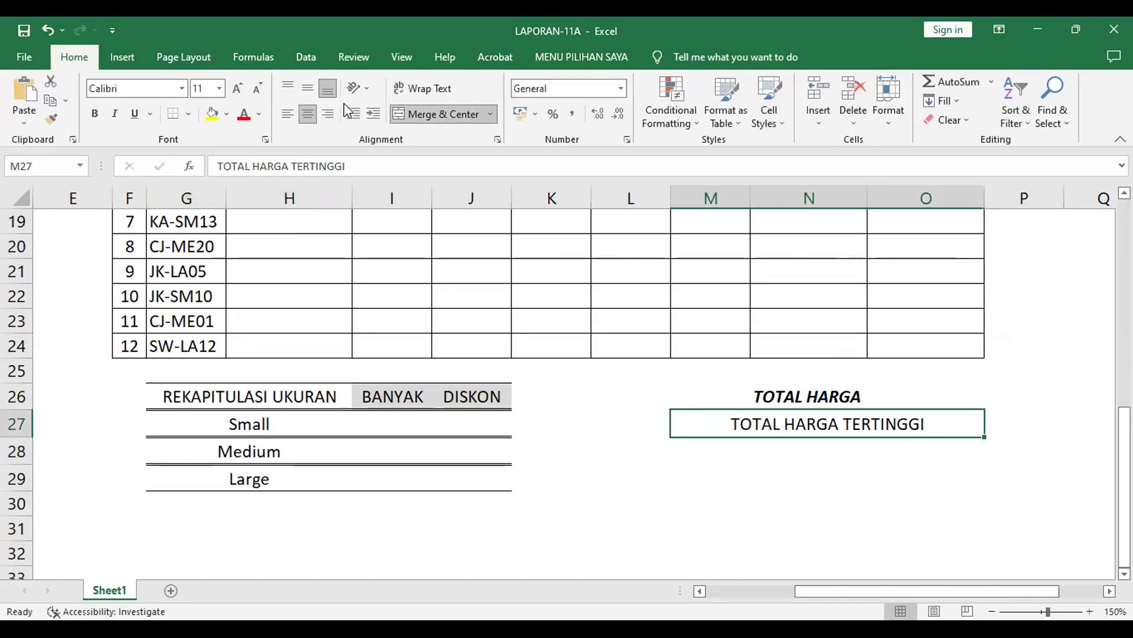
{"action": "left_click", "coordinate": [228, 114]}
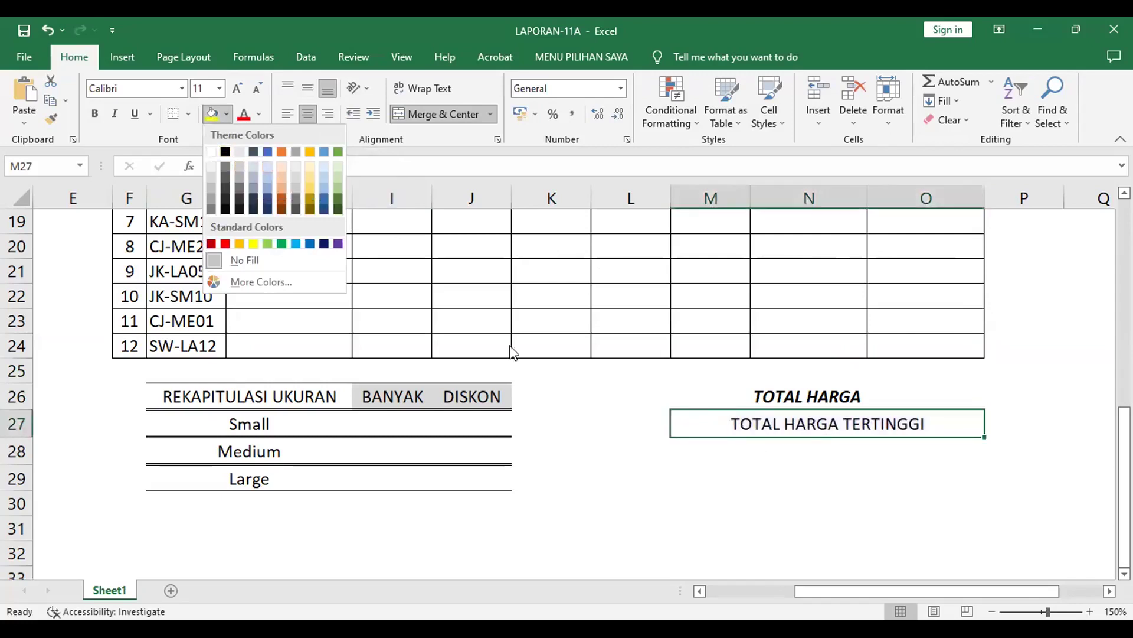
{"action": "left_click", "coordinate": [240, 168]}
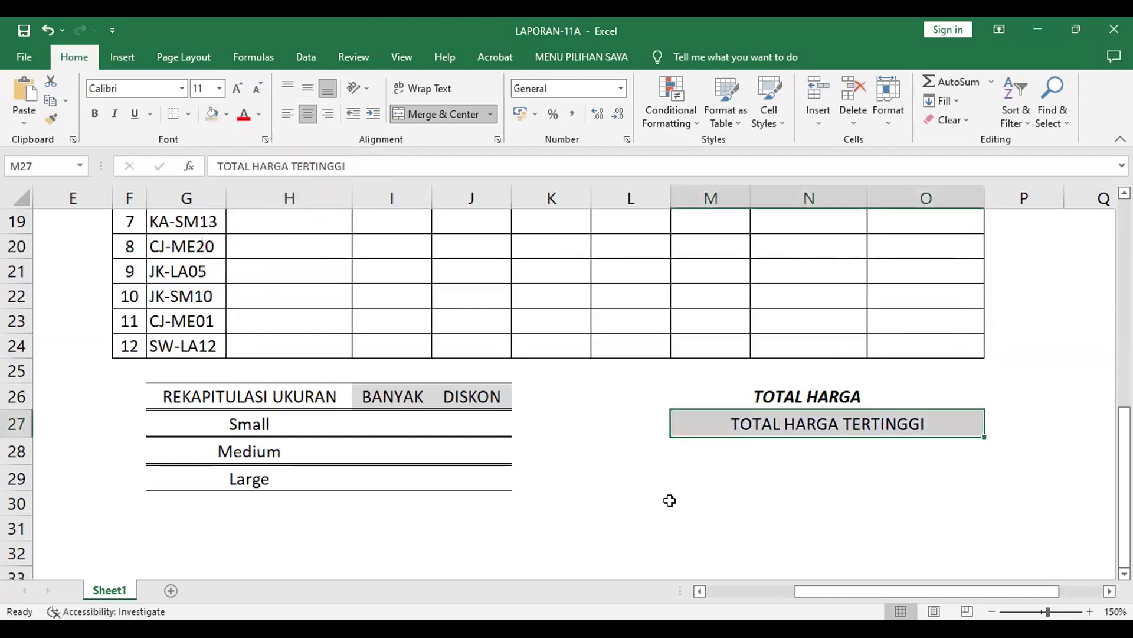
{"action": "left_click", "coordinate": [665, 502]}
{"action": "left_click", "coordinate": [716, 420]}
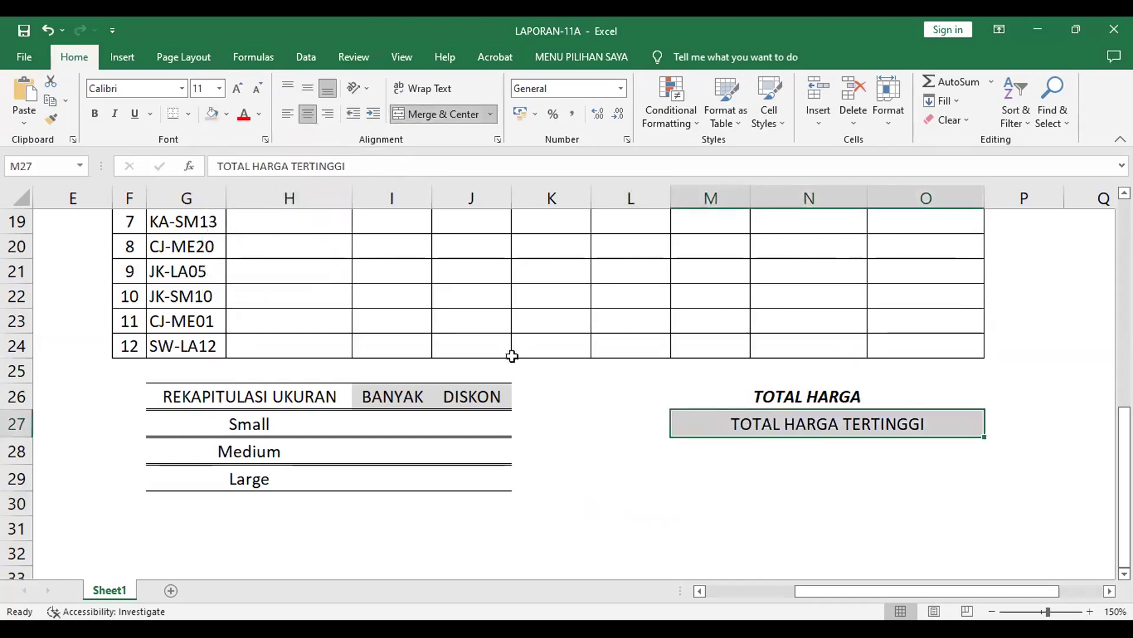
{"action": "left_click", "coordinate": [51, 123]}
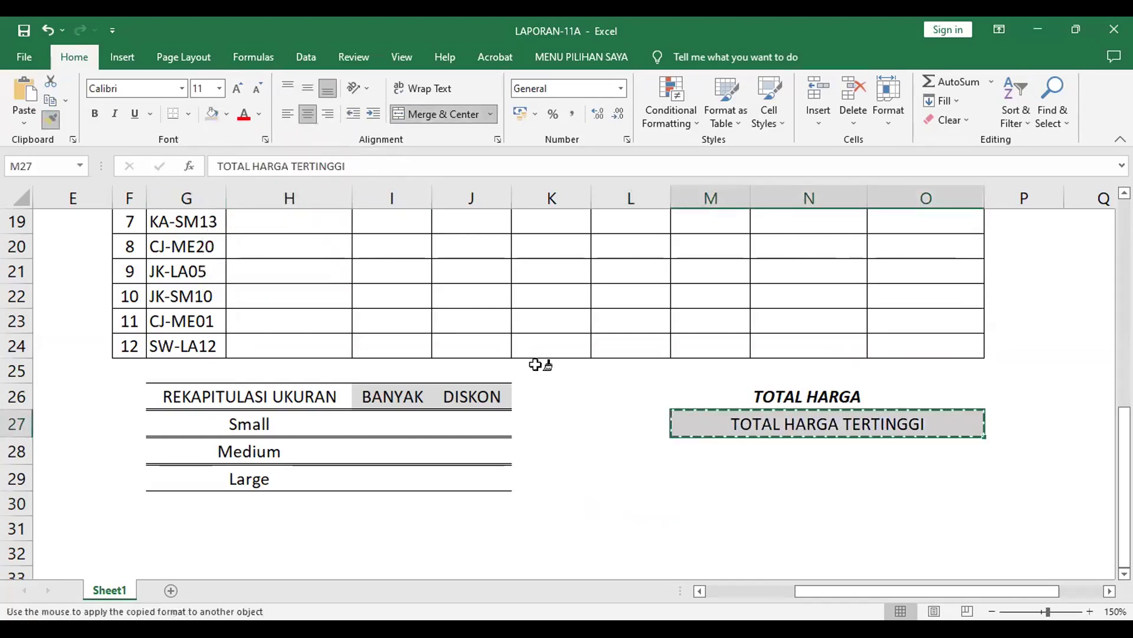
{"action": "left_click", "coordinate": [697, 455]}
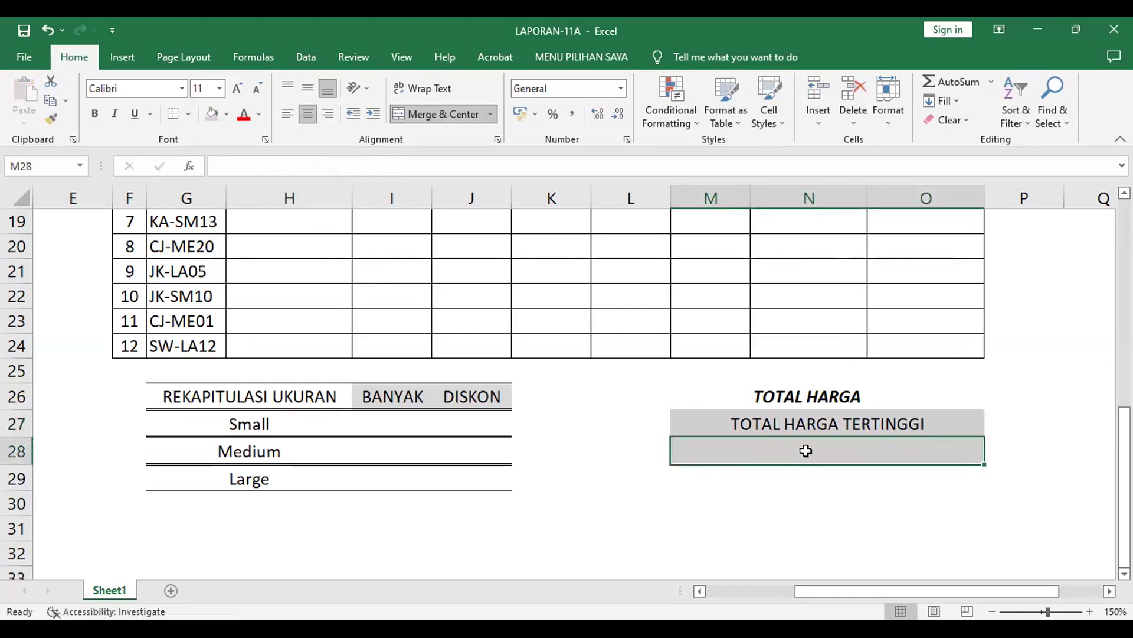
Step: Enter TOTAL HARGA TERENDAH in the merged cell M28, reusing the label text from the cell above
{"action": "key", "text": "ctrl+apostrophe"}
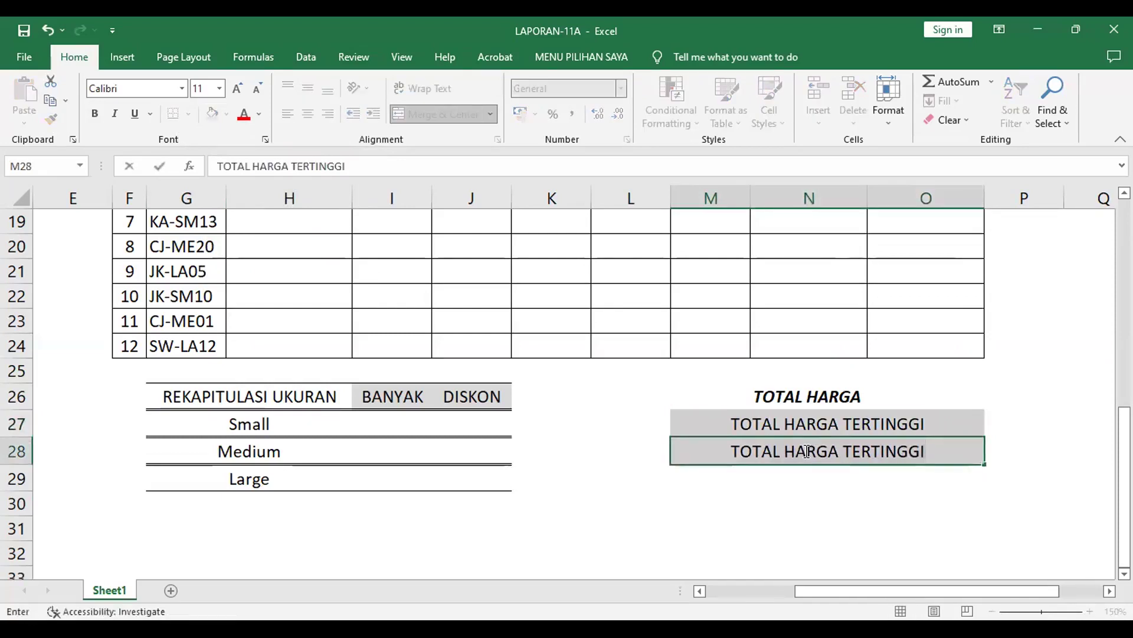
{"action": "key", "text": "BackSpace"}
{"action": "key", "text": "BackSpace"}
{"action": "key", "text": "BackSpace"}
{"action": "key", "text": "BackSpace"}
{"action": "key", "text": "BackSpace"}
{"action": "key", "text": "BackSpace"}
{"action": "key", "text": "BackSpace"}
{"action": "key", "text": "BackSpace"}
{"action": "key", "text": "BackSpace"}
{"action": "key", "text": "BackSpace"}
{"action": "key", "text": "BackSpace"}
{"action": "key", "text": "BackSpace"}
{"action": "key", "text": "BackSpace"}
{"action": "key", "text": "BackSpace"}
{"action": "key", "text": "BackSpace"}
{"action": "key", "text": "BackSpace"}
{"action": "key", "text": "BackSpace"}
{"action": "key", "text": "BackSpace"}
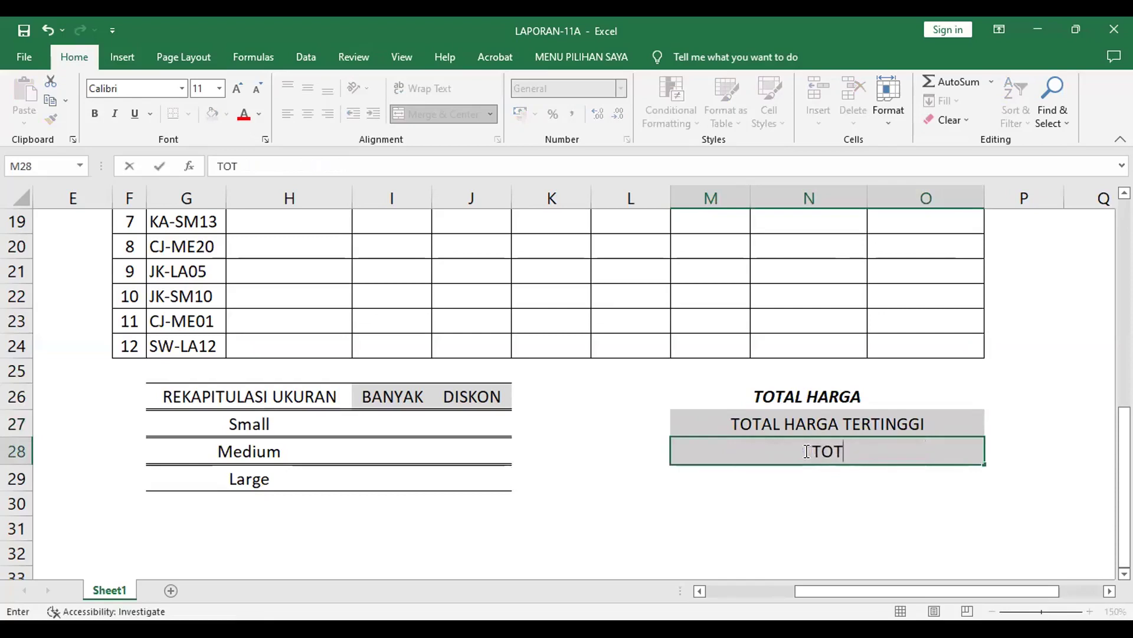
{"action": "type", "text": "AL HARGA TERTINGGI"}
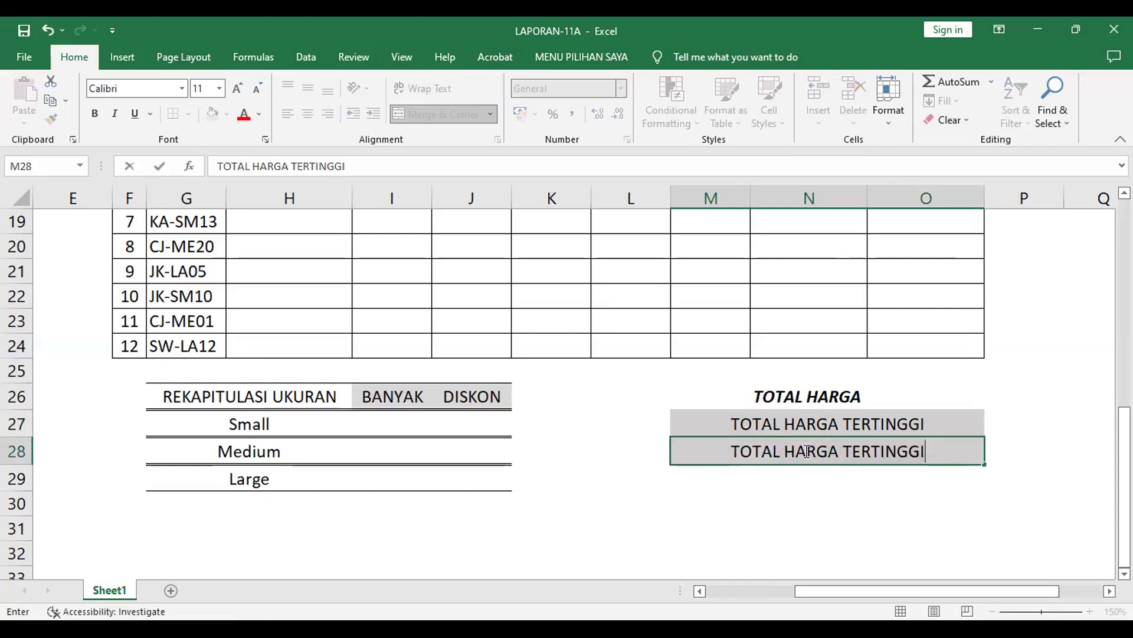
{"action": "key", "text": "BackSpace"}
{"action": "key", "text": "BackSpace"}
{"action": "key", "text": "BackSpace"}
{"action": "key", "text": "BackSpace"}
{"action": "key", "text": "BackSpace"}
{"action": "key", "text": "BackSpace"}
{"action": "type", "text": "ENDAH"}
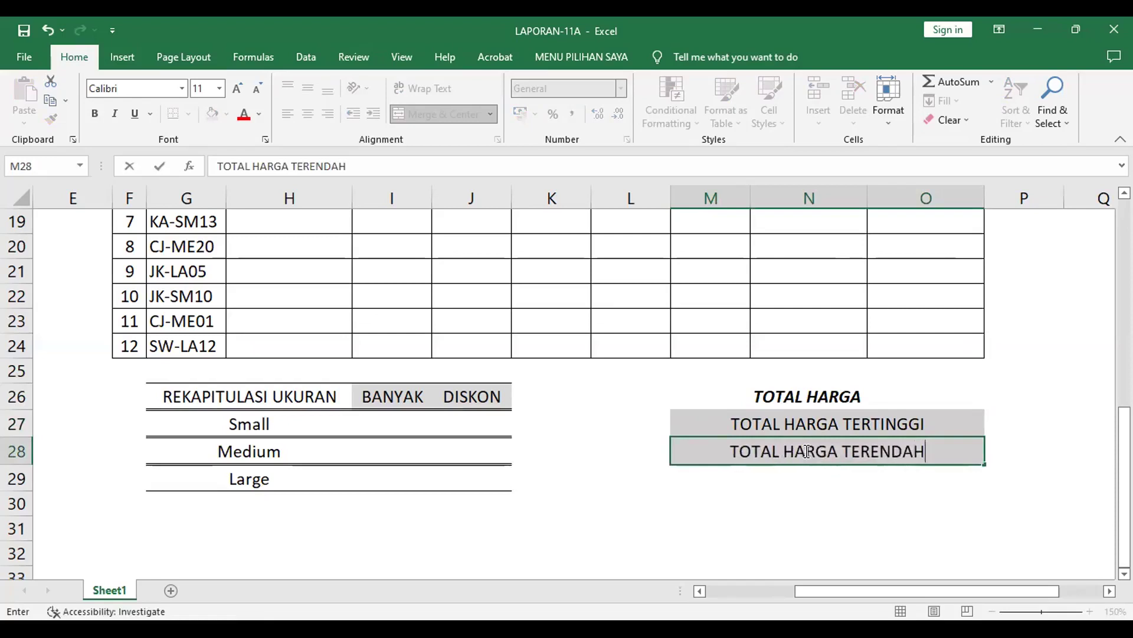
{"action": "key", "text": "Return"}
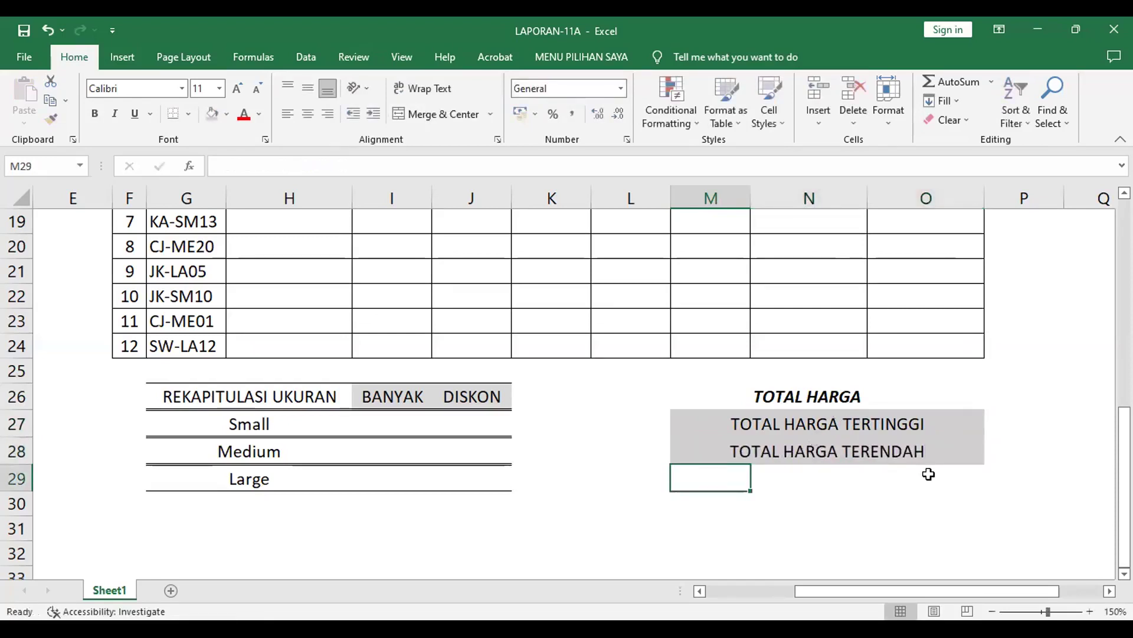
Step: Merge and center M29:O29 without a fill and enter RATA-RATA TOTAL HARGA in it
{"action": "left_click", "coordinate": [949, 474], "text": "shift"}
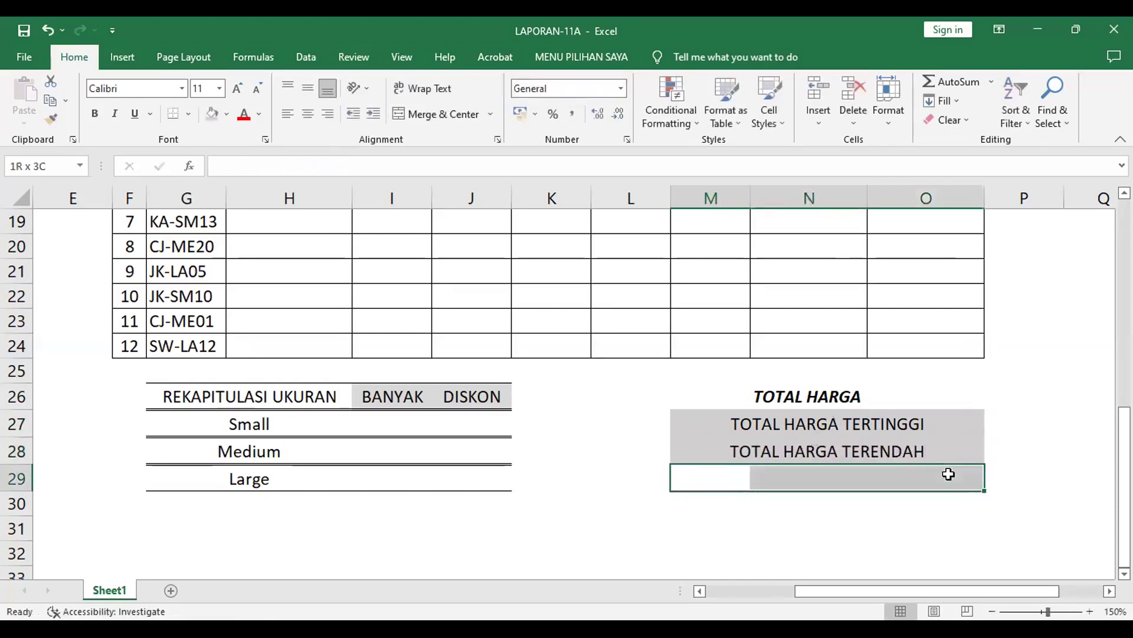
{"action": "left_click", "coordinate": [462, 123]}
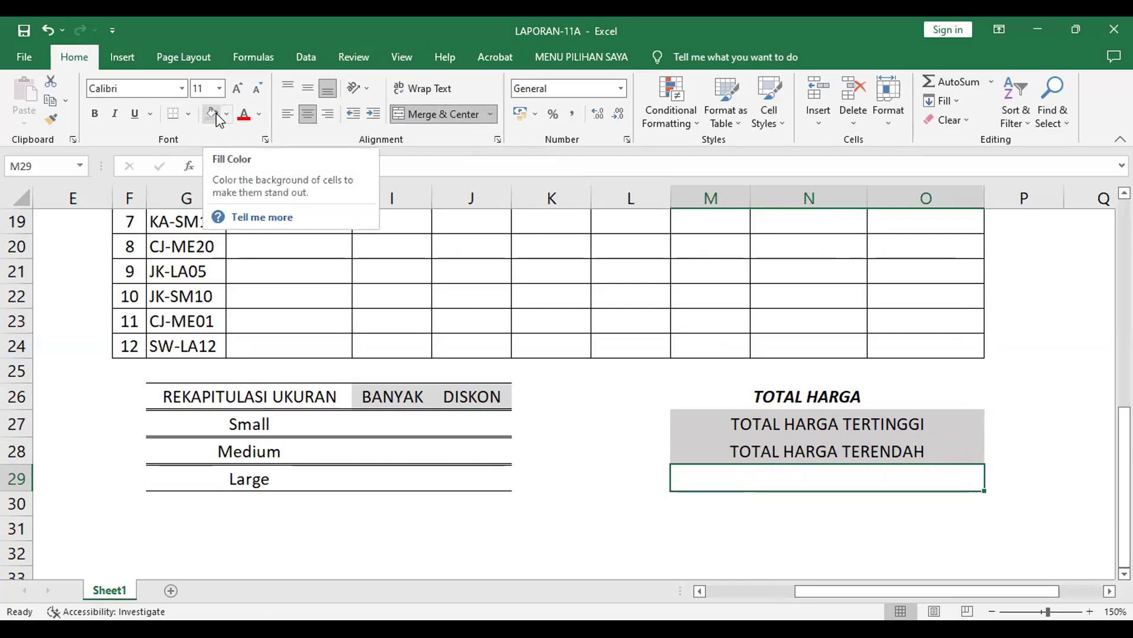
{"action": "type", "text": "RATA"}
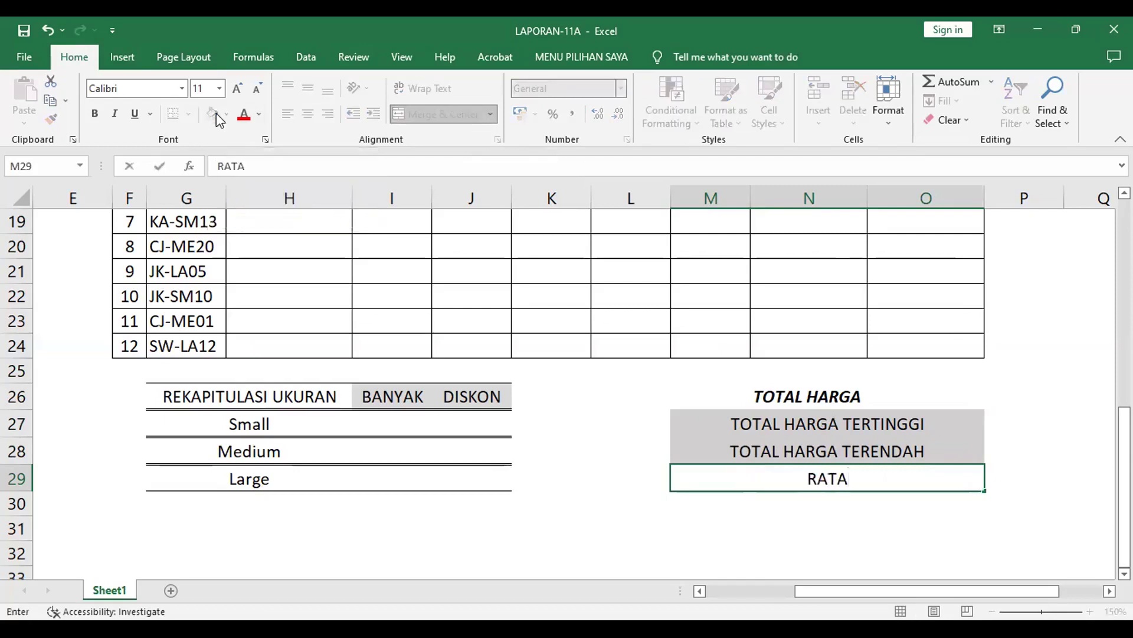
{"action": "type", "text": "-RA"}
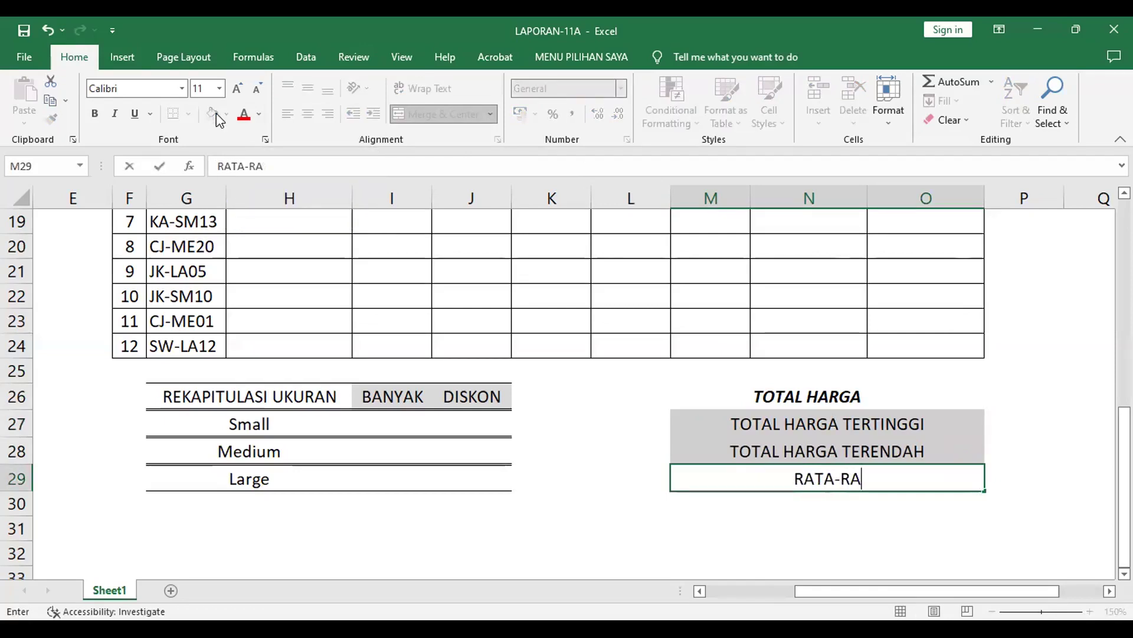
{"action": "type", "text": "TA TO"}
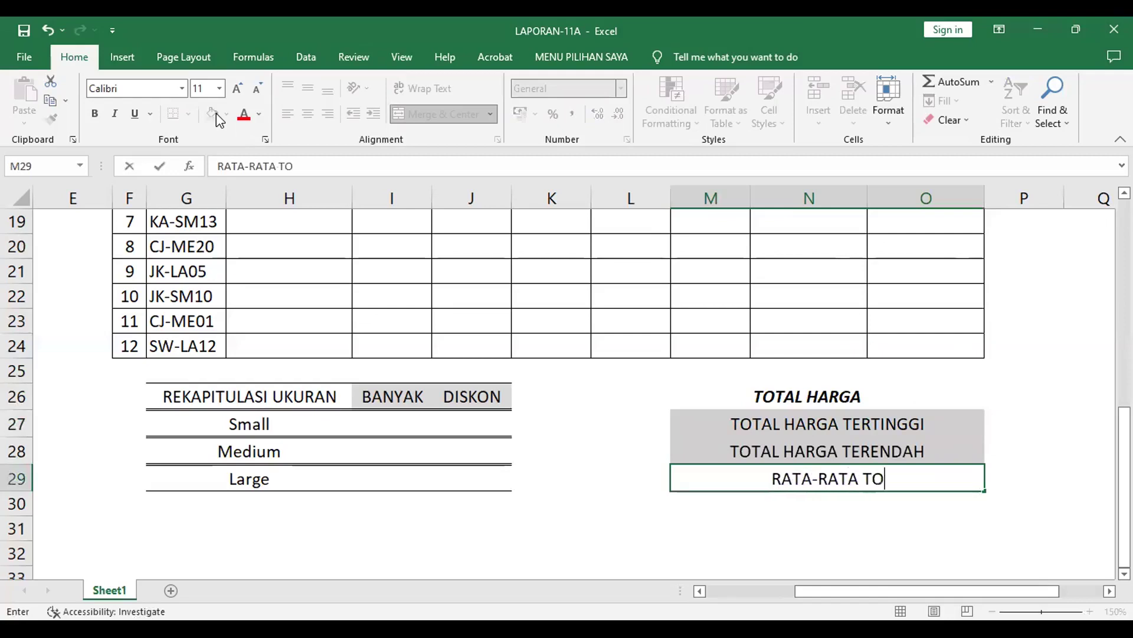
{"action": "type", "text": "TAL HA"}
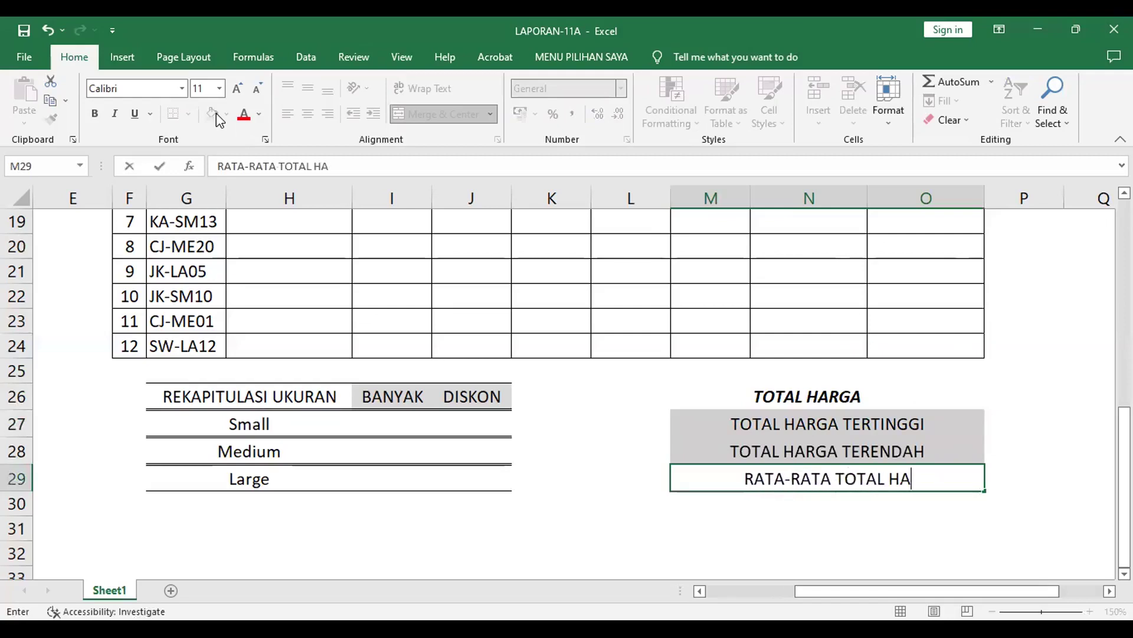
{"action": "type", "text": "RGA"}
{"action": "key", "text": "Return"}
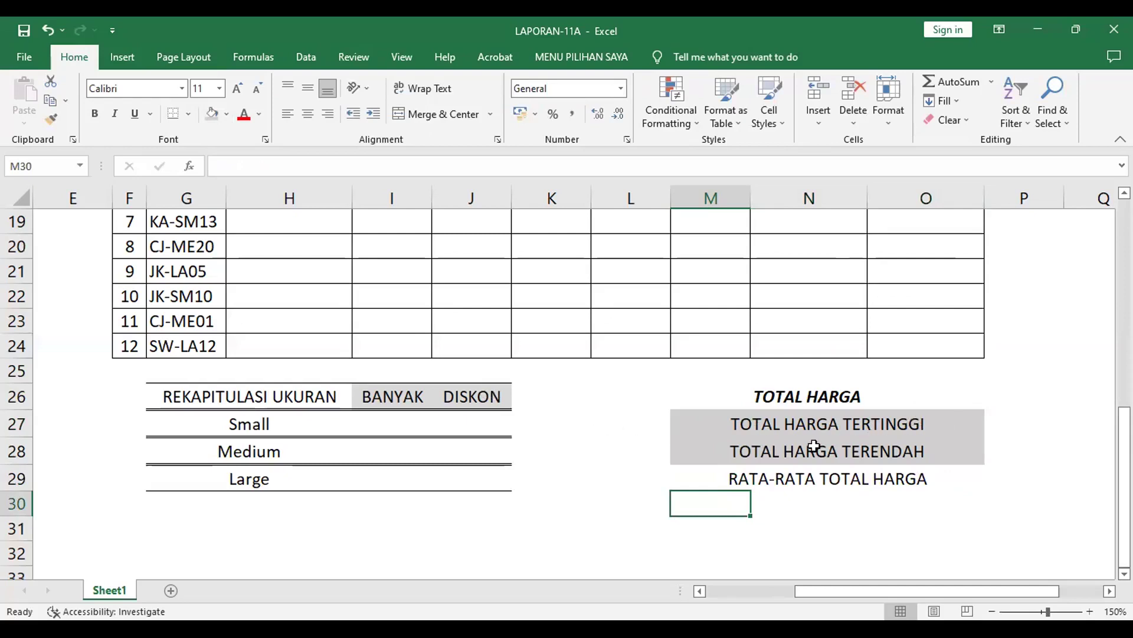
{"action": "left_click_drag", "start_coordinate": [800, 424], "coordinate": [787, 471]}
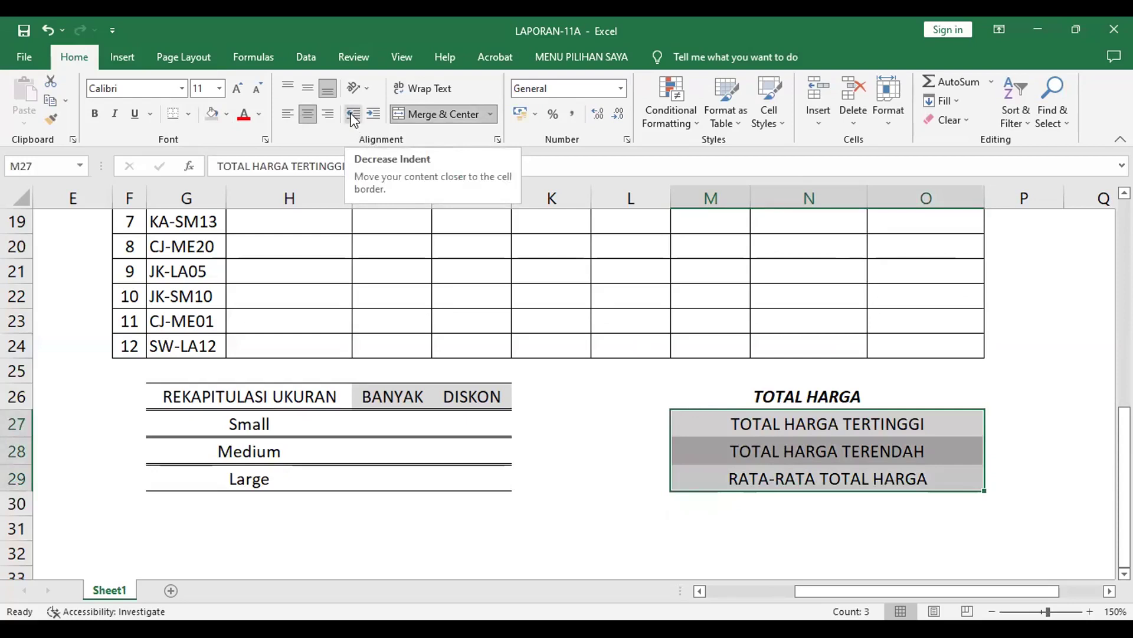
{"action": "left_click", "coordinate": [775, 418]}
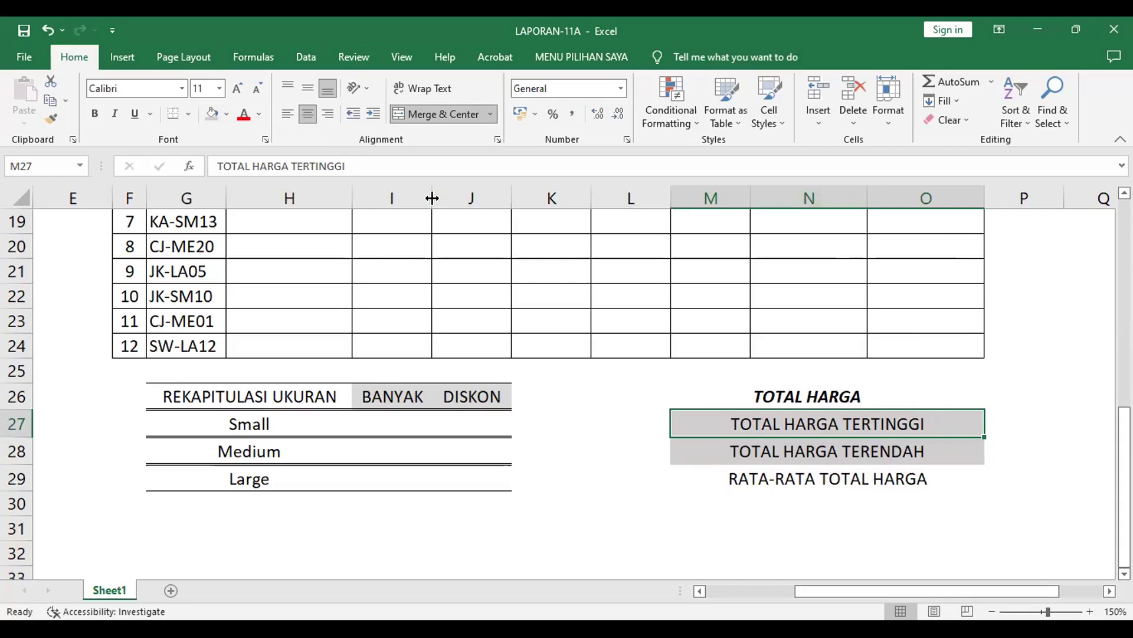
Step: Widen columns I, J and K slightly so BANYAK, UKURAN and HARGA SATUAN have more room, with UKURAN the widest
{"action": "left_click_drag", "start_coordinate": [432, 198], "coordinate": [449, 200]}
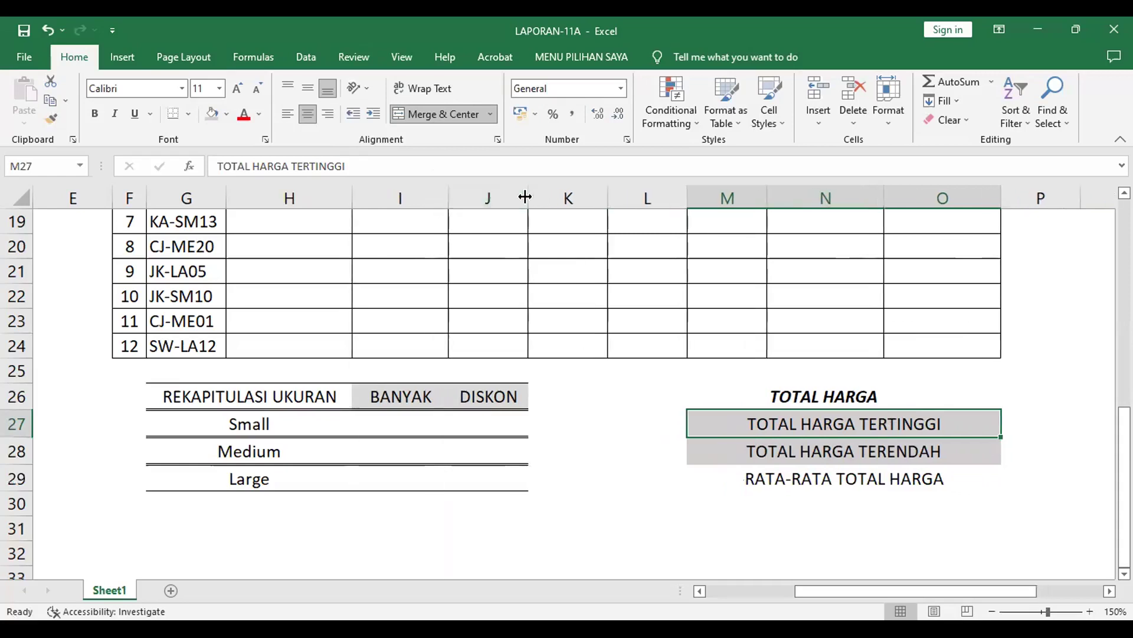
{"action": "left_click_drag", "start_coordinate": [525, 198], "coordinate": [554, 206]}
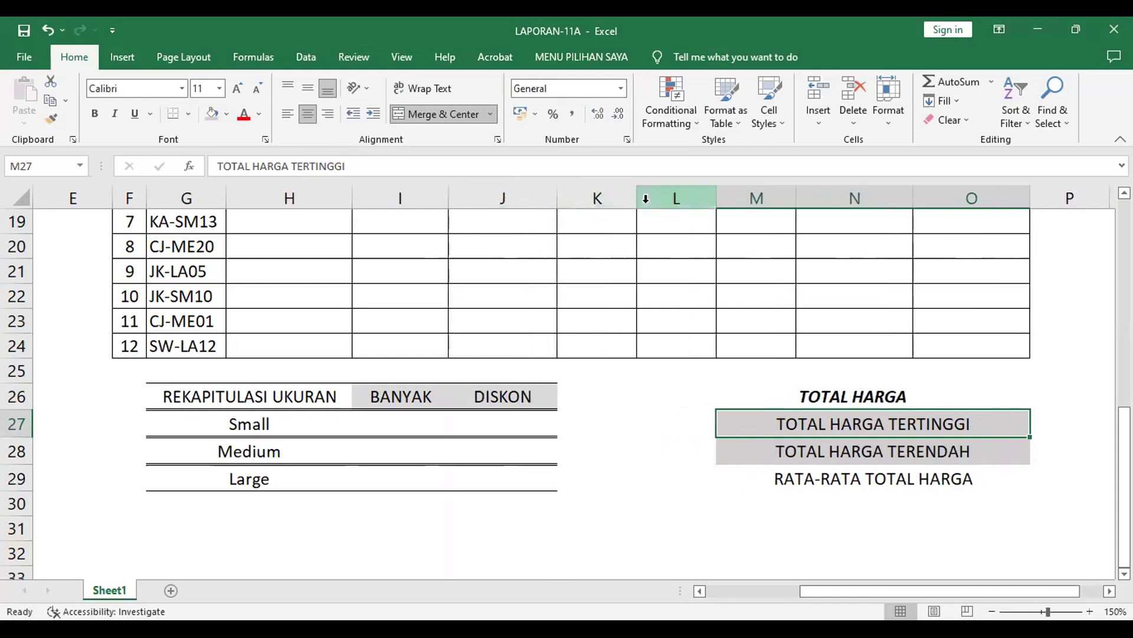
{"action": "scroll", "coordinate": [655, 293], "scroll_direction": "up", "scroll_amount": 5}
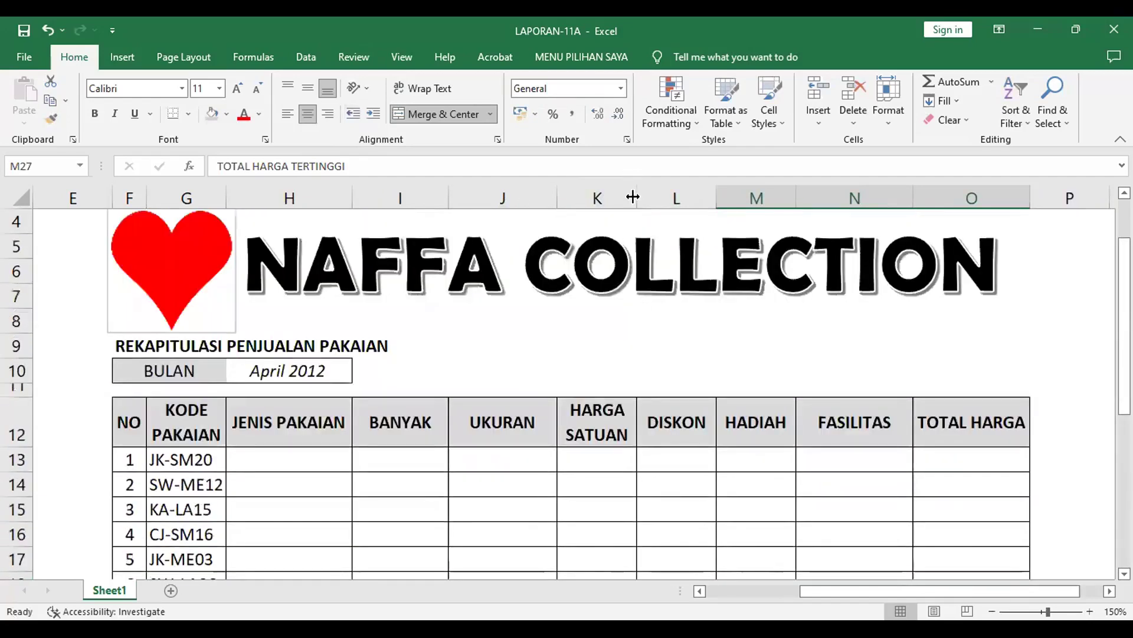
{"action": "left_click_drag", "start_coordinate": [633, 197], "coordinate": [643, 198]}
Step: Widen the DISKON column L slightly, the HADIAH column M more, and the FASILITAS column N to roughly one and a half times its width
{"action": "scroll", "coordinate": [743, 362], "scroll_direction": "down", "scroll_amount": 3}
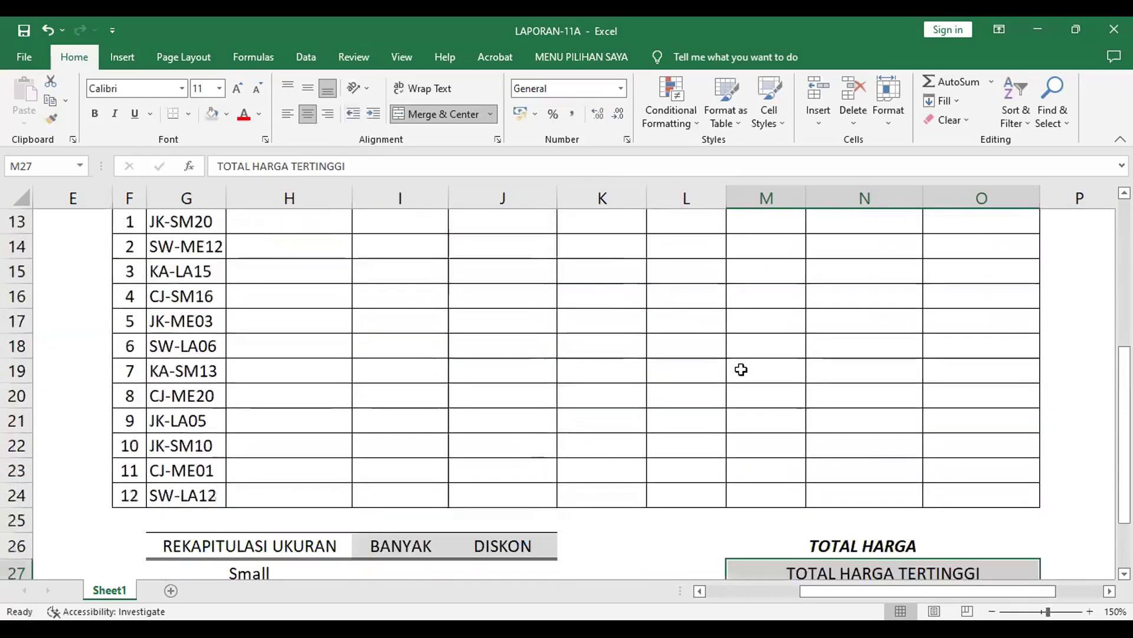
{"action": "left_click_drag", "start_coordinate": [726, 197], "coordinate": [736, 203]}
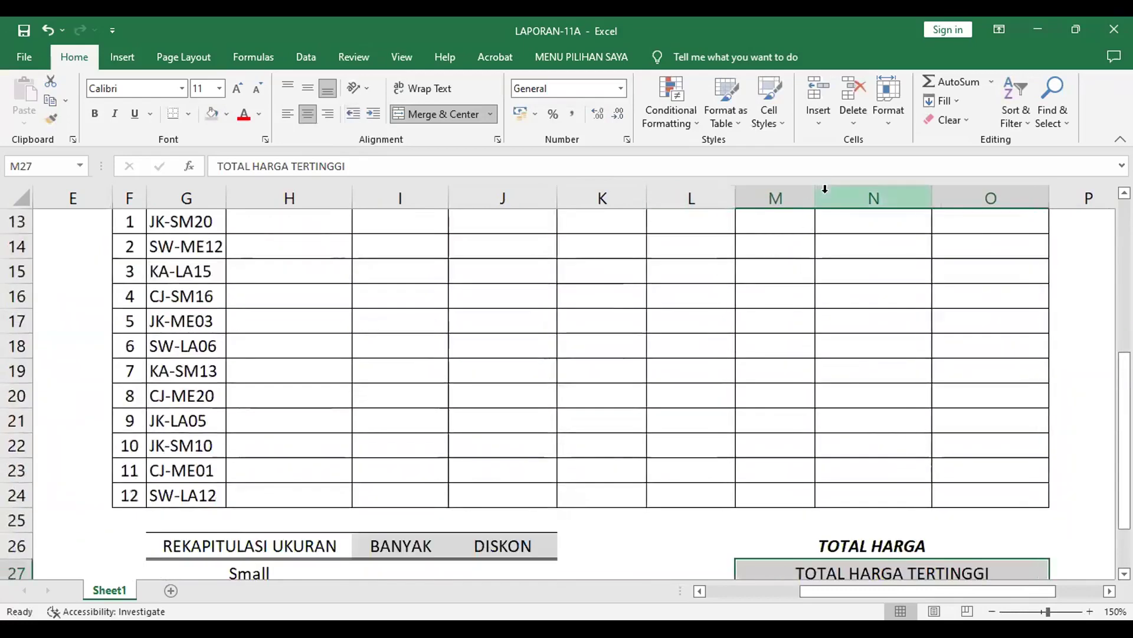
{"action": "left_click_drag", "start_coordinate": [818, 203], "coordinate": [830, 204]}
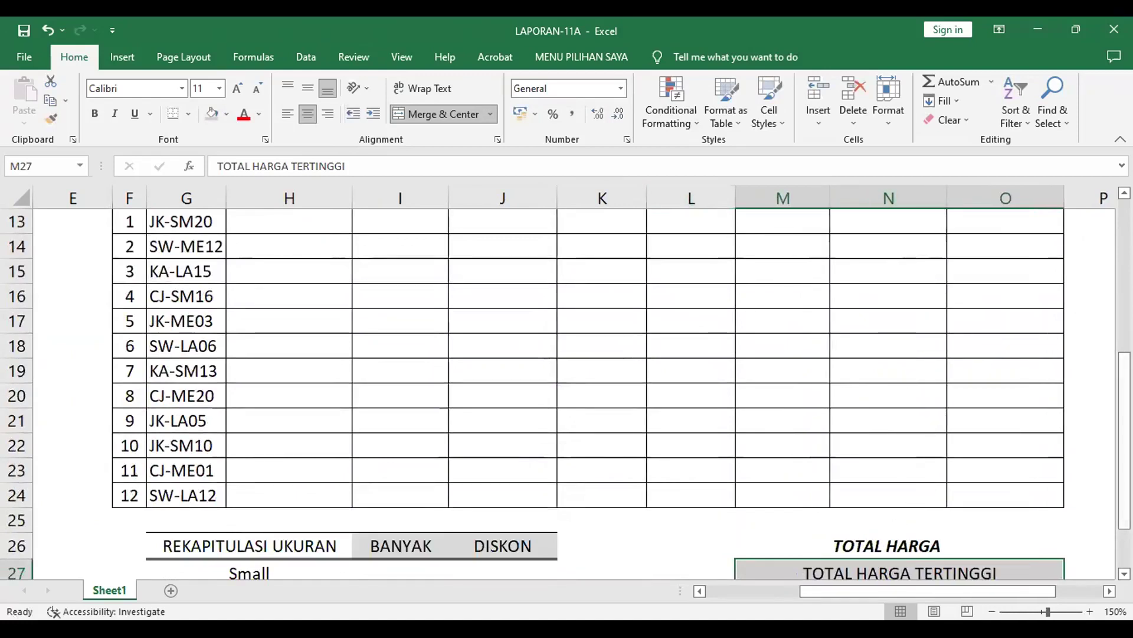
{"action": "left_click_drag", "start_coordinate": [1125, 376], "coordinate": [1124, 413]}
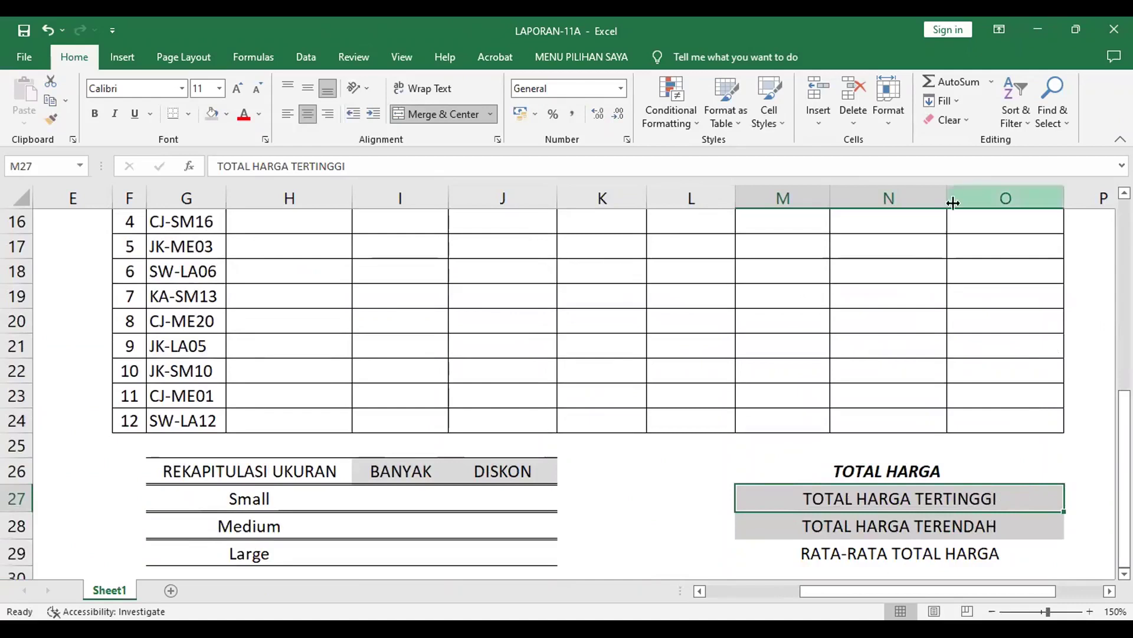
{"action": "left_click_drag", "start_coordinate": [945, 195], "coordinate": [1007, 225]}
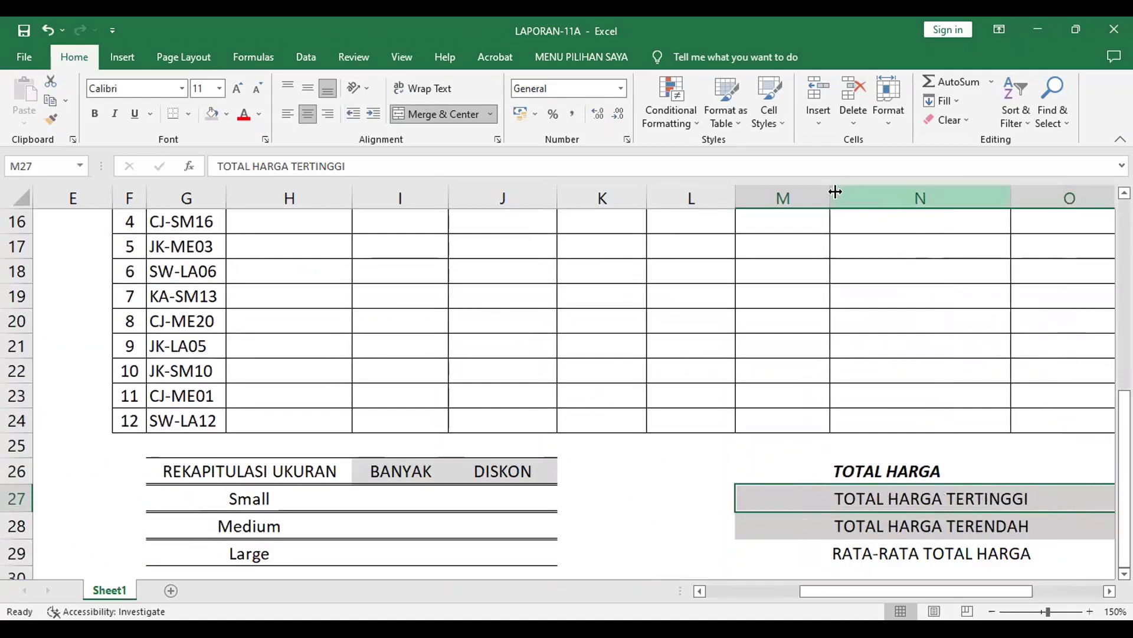
{"action": "left_click_drag", "start_coordinate": [834, 191], "coordinate": [848, 193]}
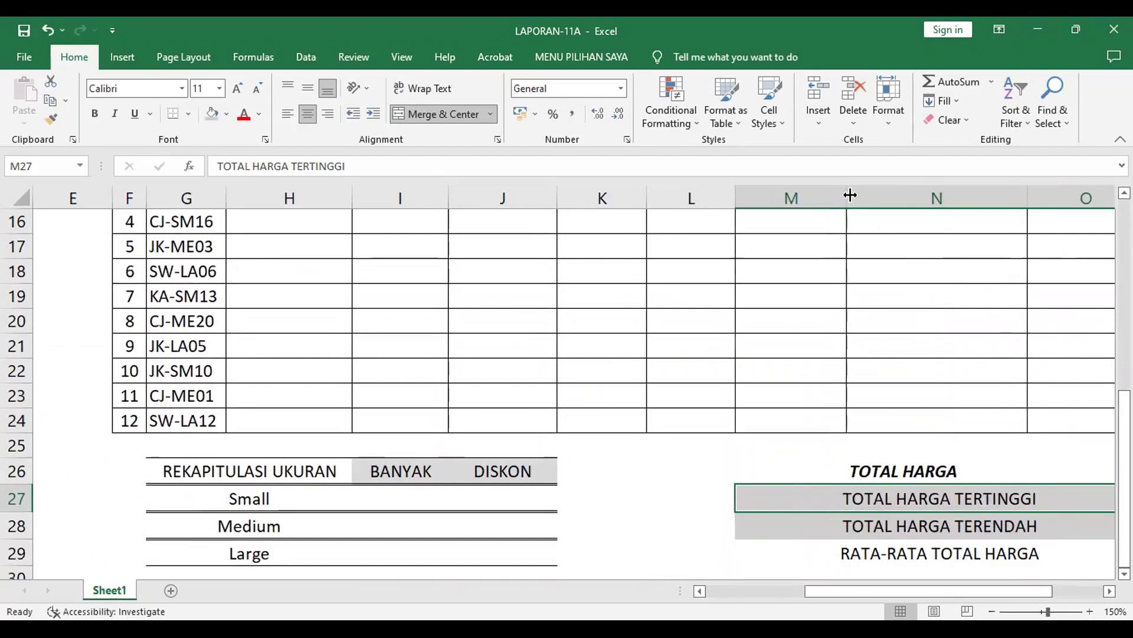
Step: Narrow the FASILITAS column N moderately, keeping it wider than the HADIAH column M
{"action": "left_click", "coordinate": [1088, 458]}
{"action": "left_click", "coordinate": [1076, 498]}
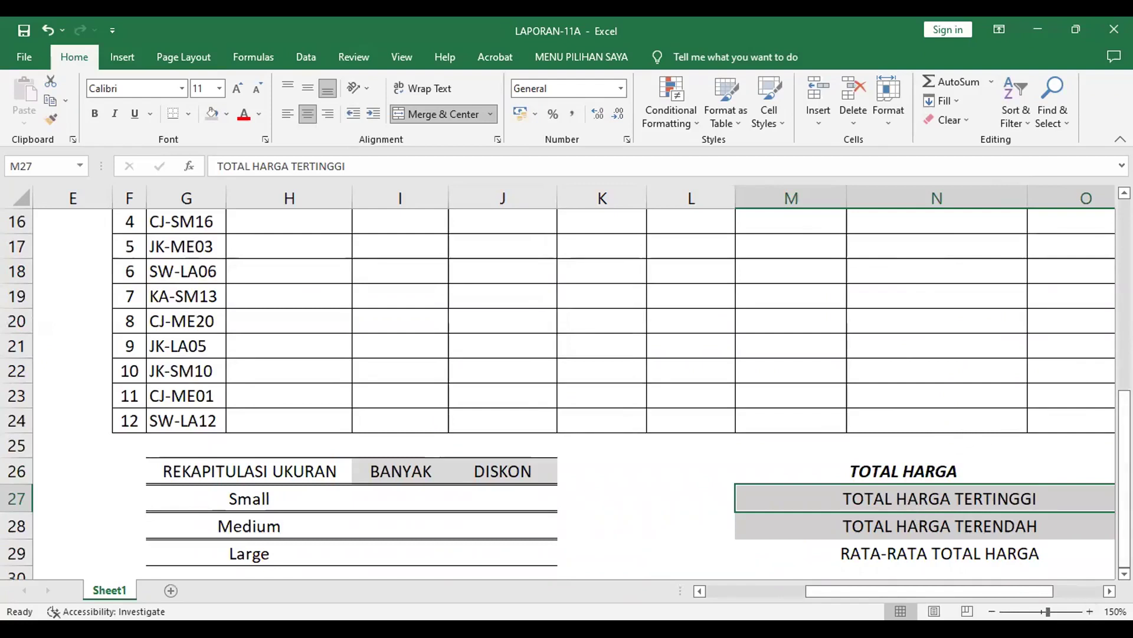
{"action": "scroll", "coordinate": [567, 384], "scroll_direction": "right", "scroll_amount": 1}
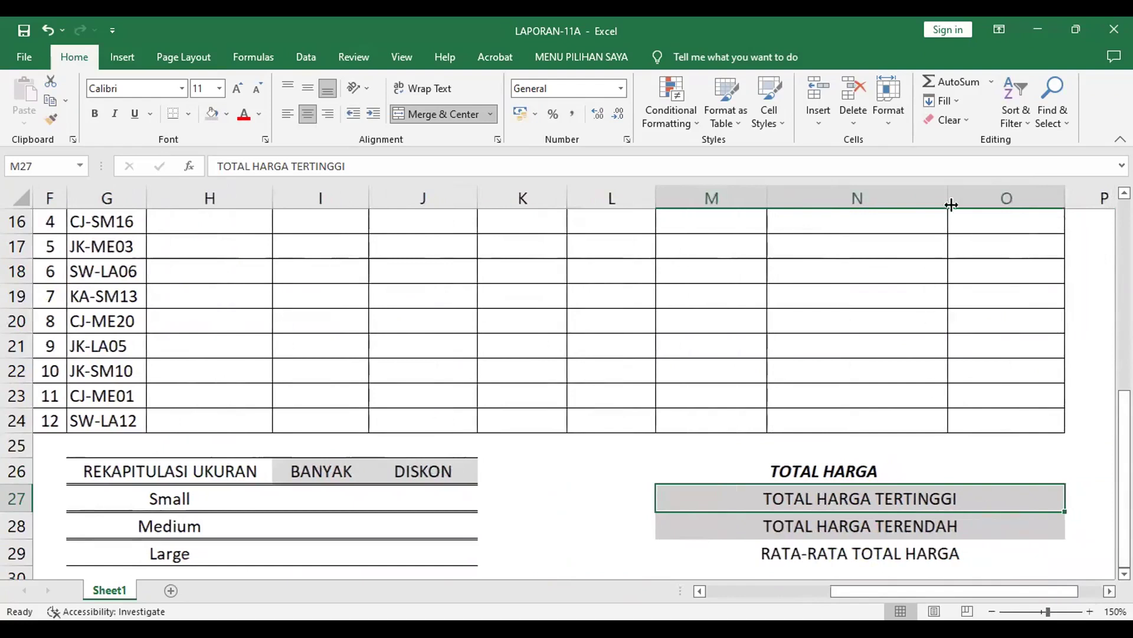
{"action": "left_click_drag", "start_coordinate": [948, 194], "coordinate": [918, 218]}
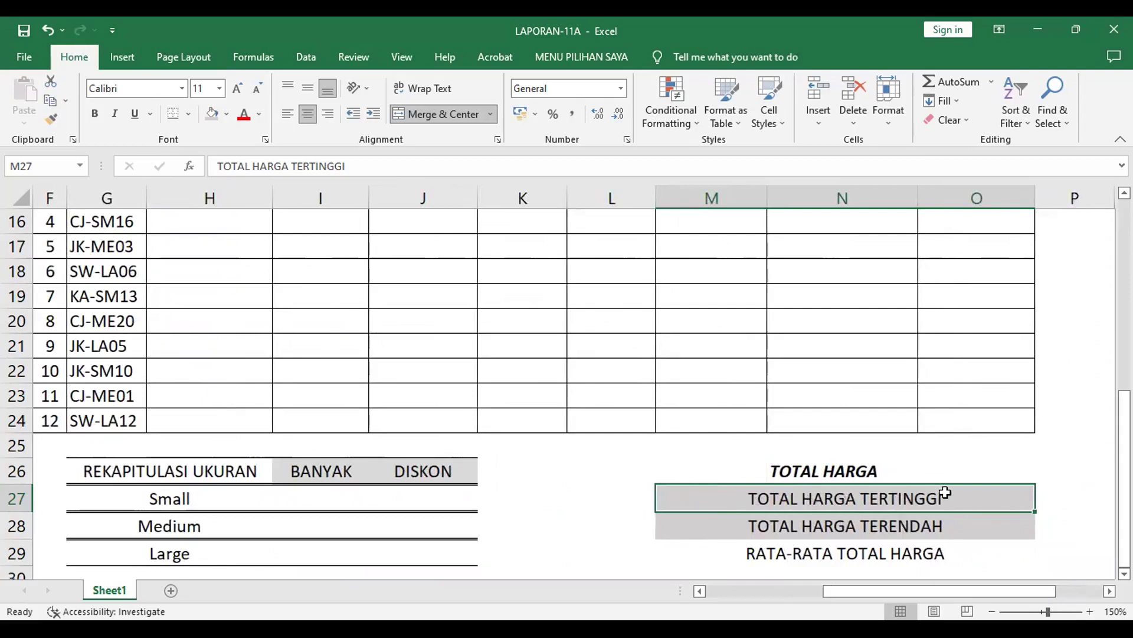
Step: Unmerge M27:O27, then merge and center TOTAL HARGA TERTINGGI across M27:N27 only, leaving O27 as a separate cell
{"action": "left_click", "coordinate": [461, 116]}
{"action": "left_click", "coordinate": [947, 491]}
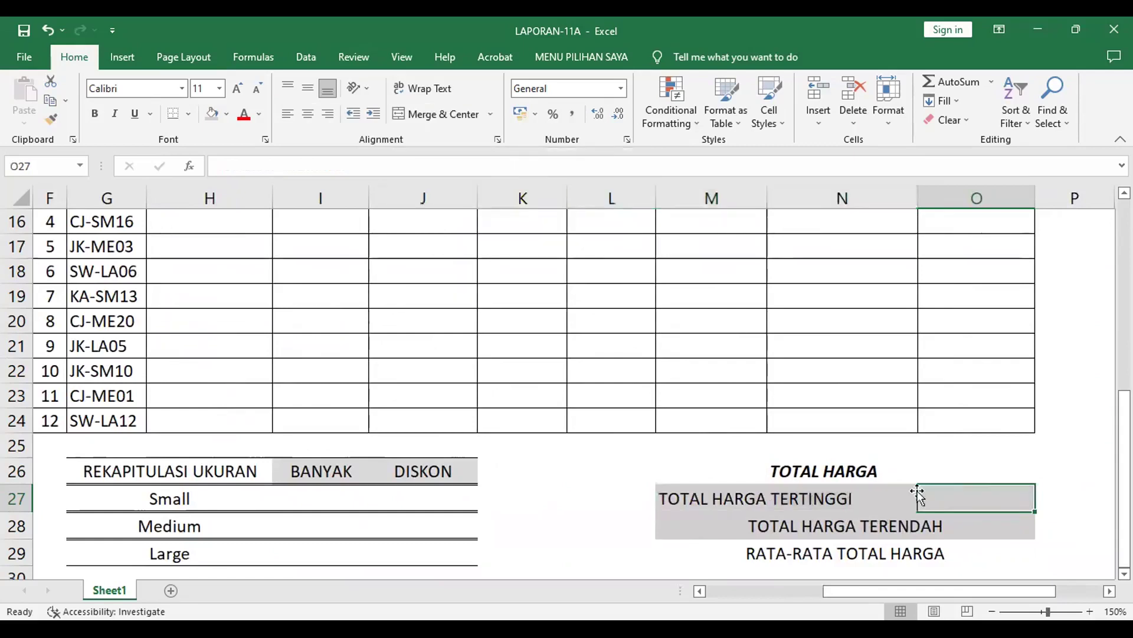
{"action": "left_click", "coordinate": [766, 501]}
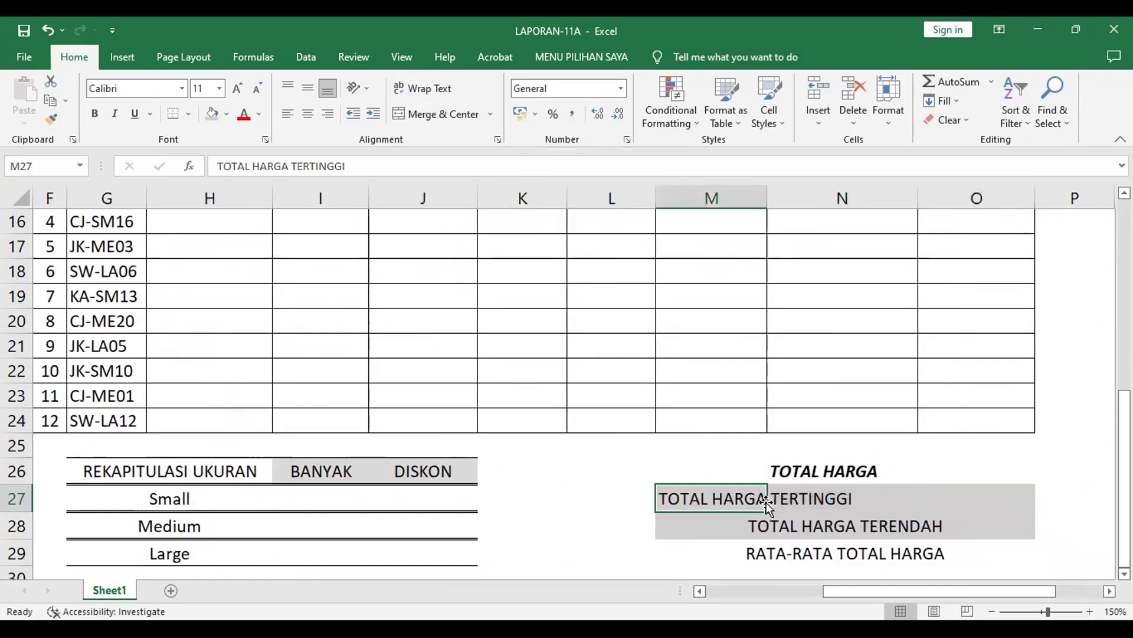
{"action": "left_click_drag", "start_coordinate": [768, 505], "coordinate": [834, 499]}
{"action": "left_click", "coordinate": [443, 114]}
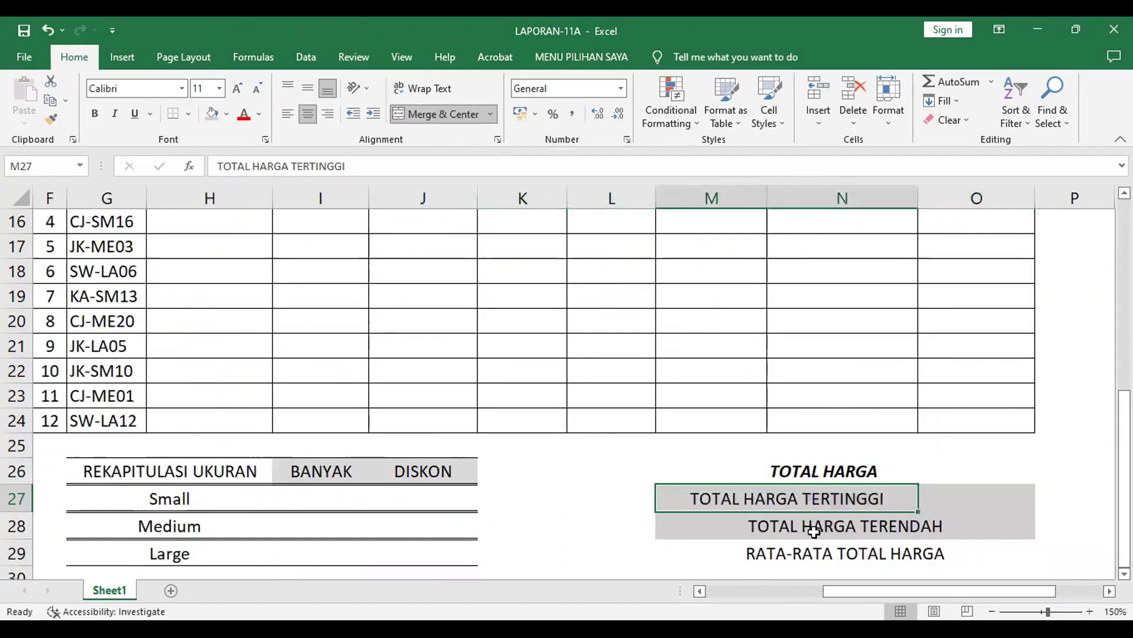
{"action": "left_click", "coordinate": [952, 496]}
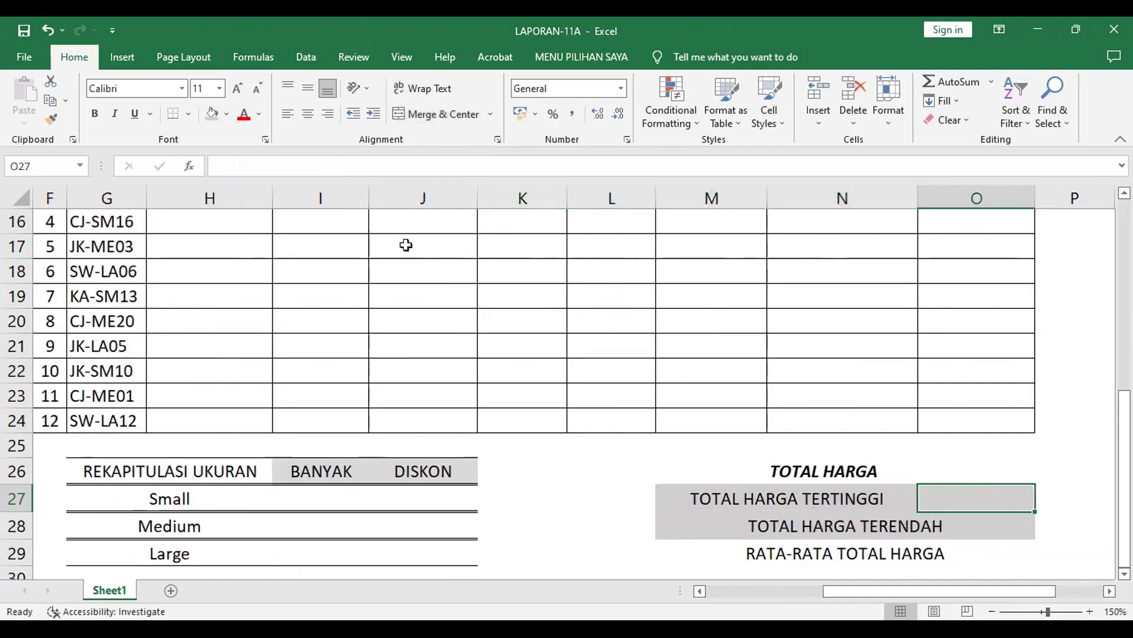
Step: Unmerge M28:O28, then merge and center TOTAL HARGA TERENDAH across M28:N28 only
{"action": "key", "text": "Down"}
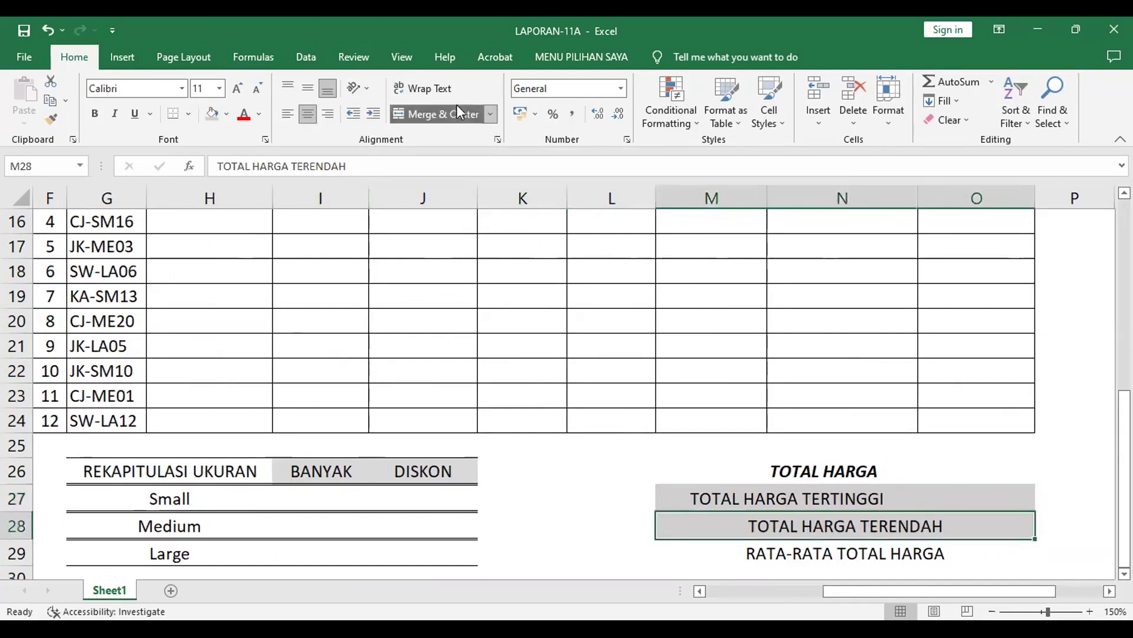
{"action": "left_click", "coordinate": [442, 114]}
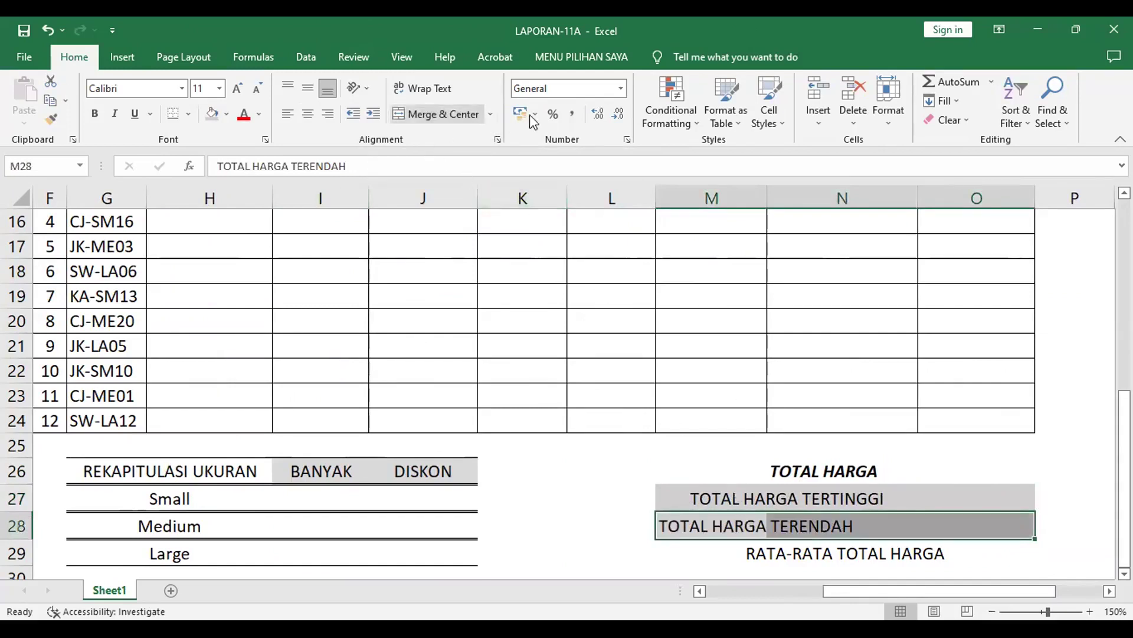
{"action": "left_click", "coordinate": [853, 526], "text": "shift"}
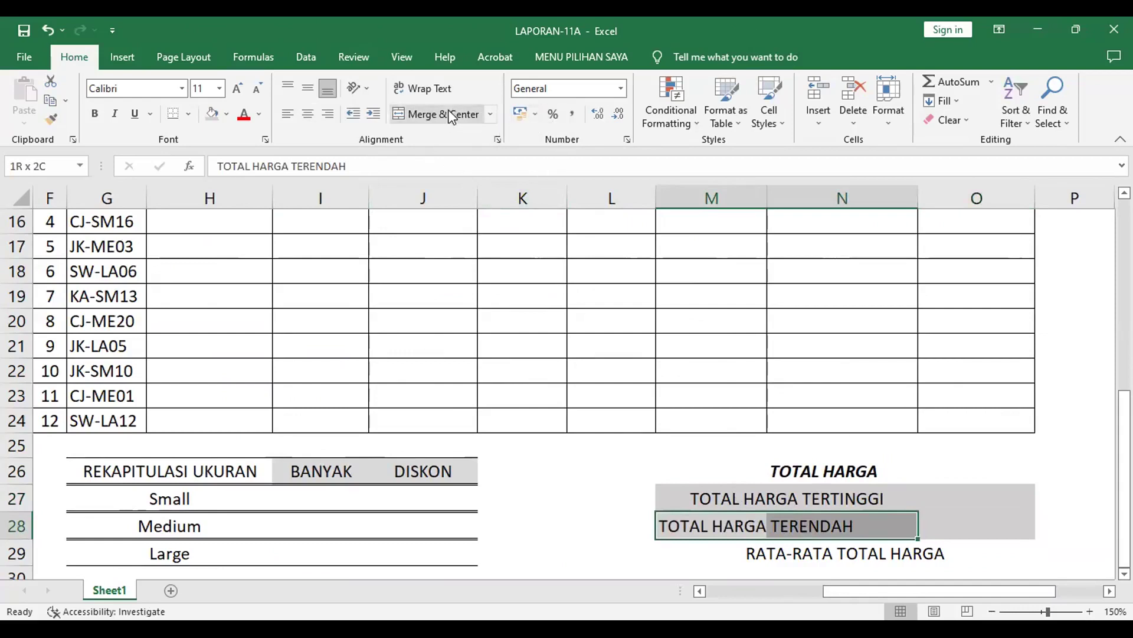
{"action": "left_click", "coordinate": [413, 114]}
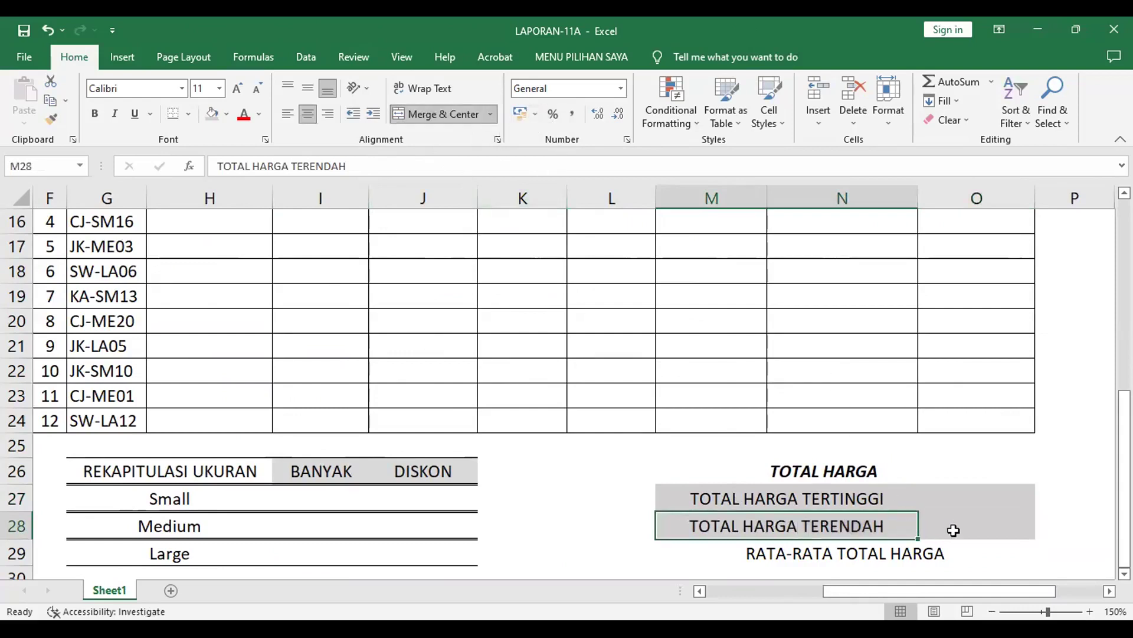
Step: Unmerge M29:O29, then merge and center RATA-RATA TOTAL HARGA across M29:N29 only
{"action": "key", "text": "Down"}
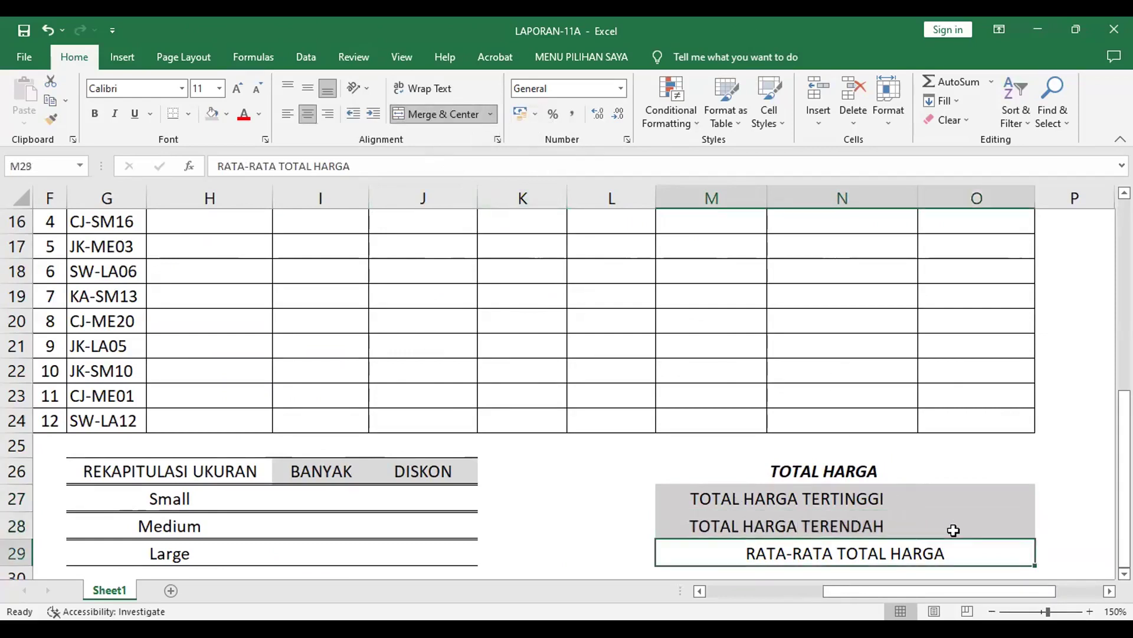
{"action": "left_click", "coordinate": [472, 114]}
{"action": "left_click_drag", "start_coordinate": [763, 541], "coordinate": [770, 540]}
{"action": "left_click", "coordinate": [444, 115]}
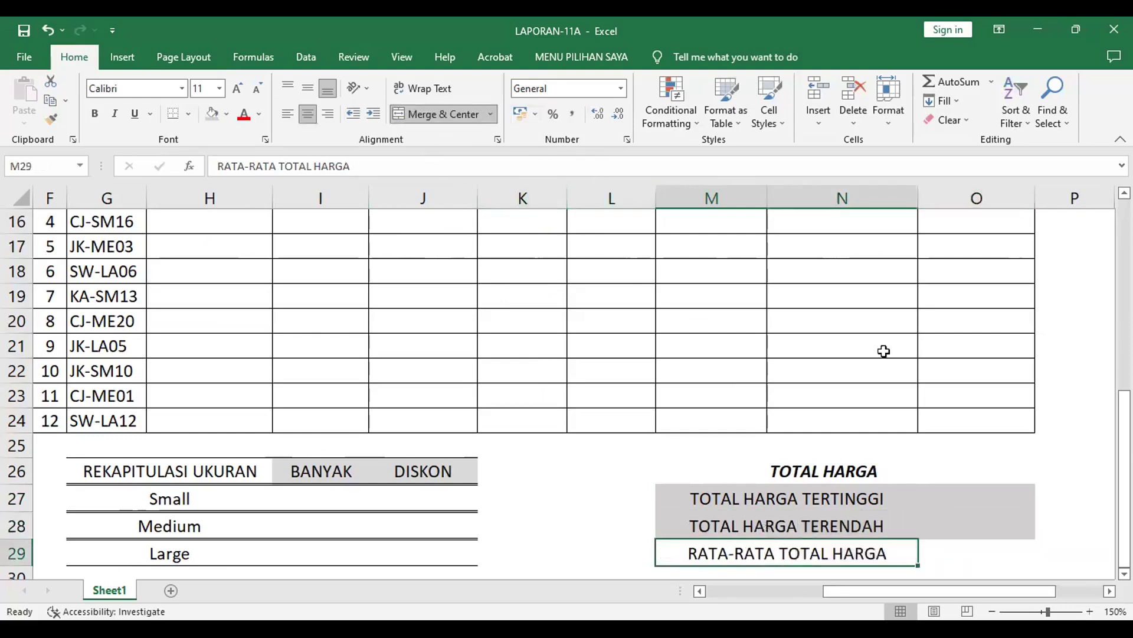
Step: Narrow the FASILITAS column N slightly further and underline the RATA-RATA TOTAL HARGA label in M29
{"action": "left_click", "coordinate": [978, 494]}
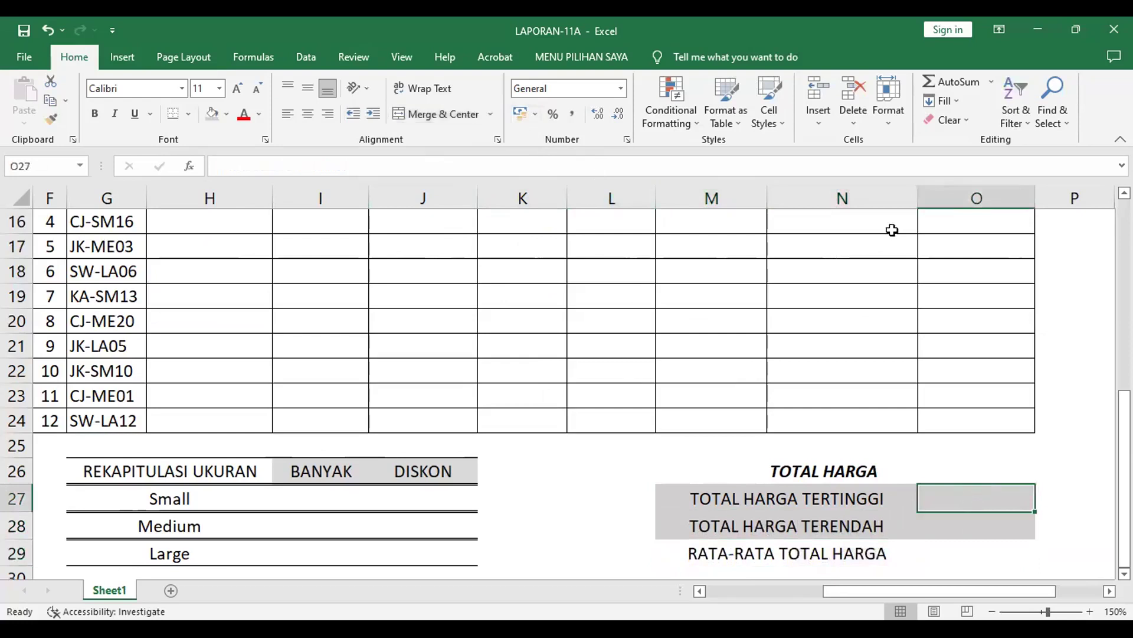
{"action": "left_click_drag", "start_coordinate": [913, 191], "coordinate": [896, 219]}
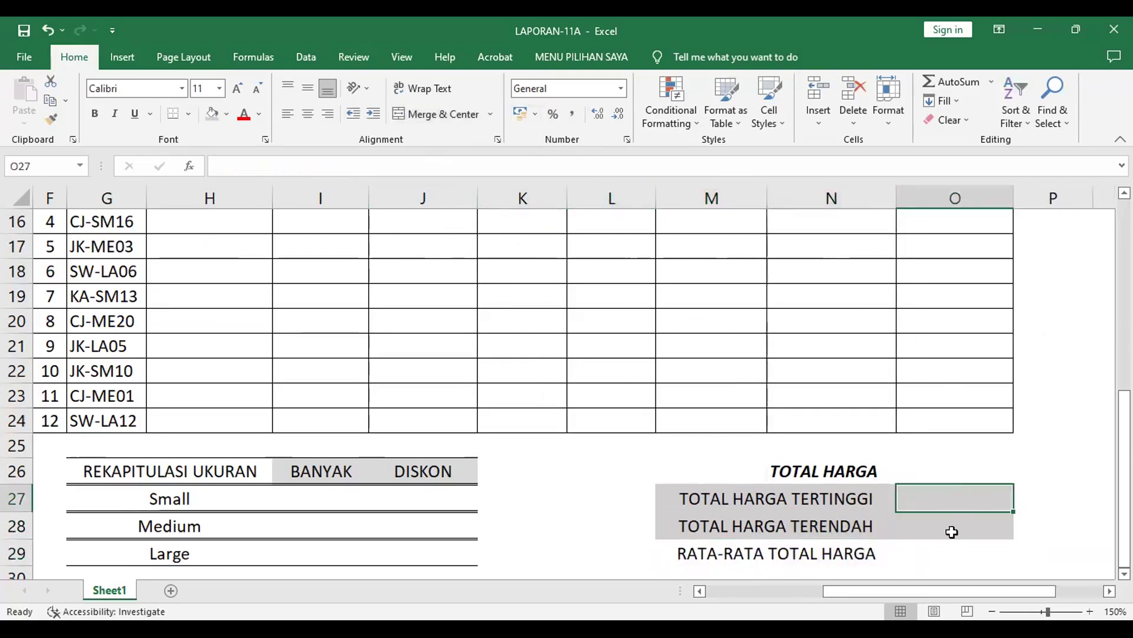
{"action": "key", "text": "Down"}
{"action": "key", "text": "Down"}
{"action": "key", "text": "Left"}
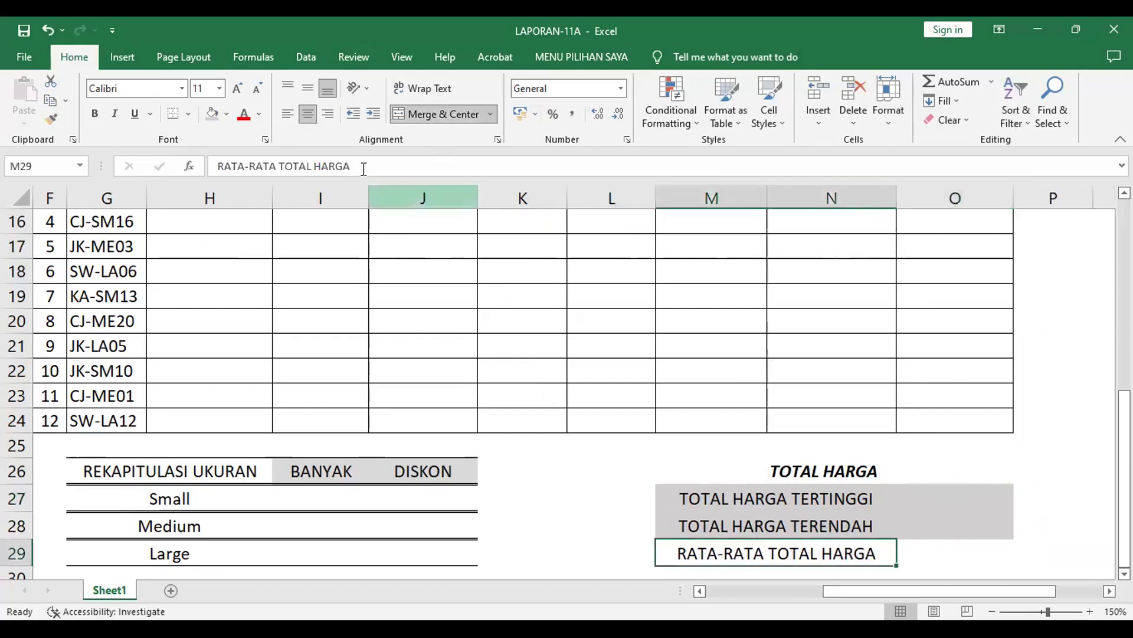
{"action": "left_click", "coordinate": [135, 114]}
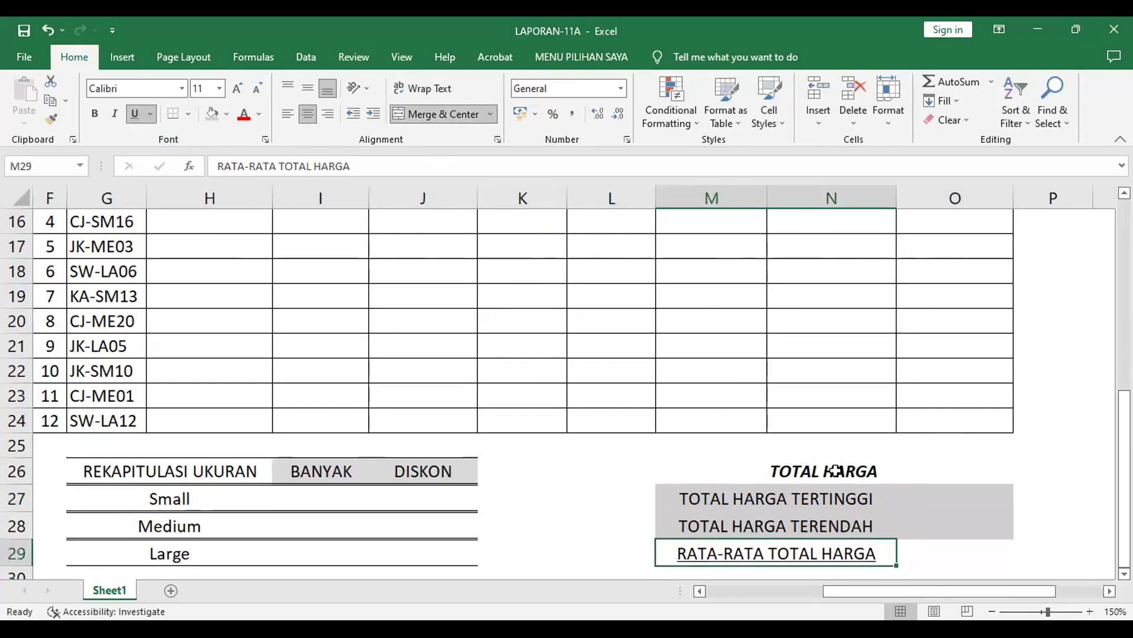
{"action": "left_click", "coordinate": [837, 453]}
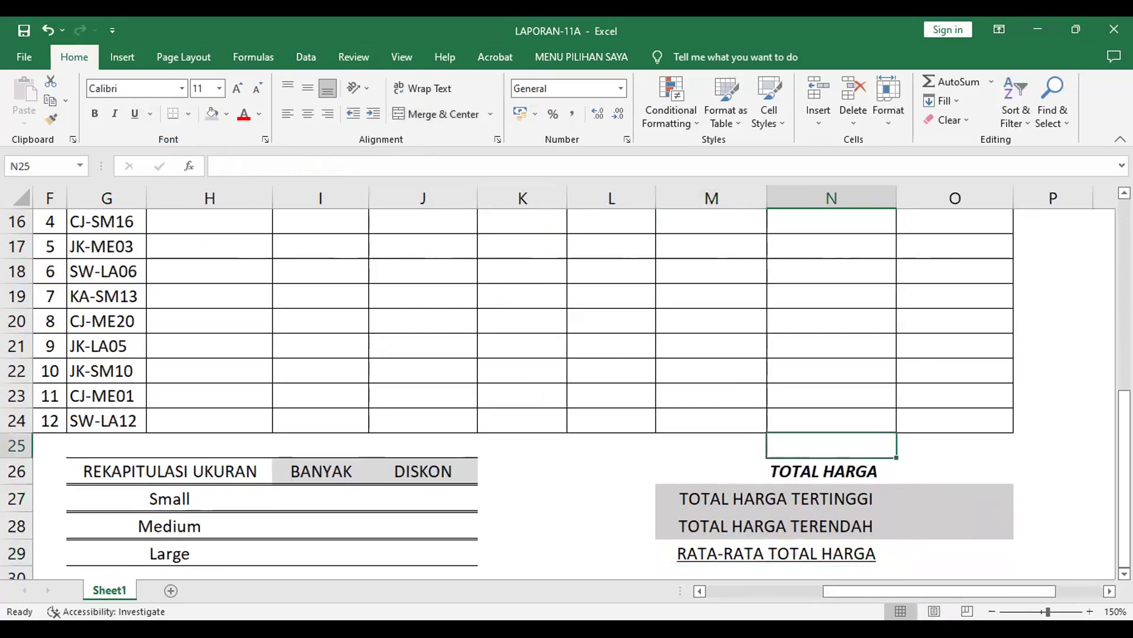
Step: Zoom the worksheet out to 140% and compare the report's table and totals block with the scanned PDF IMG_20230601_0005
{"action": "left_click", "coordinate": [992, 611]}
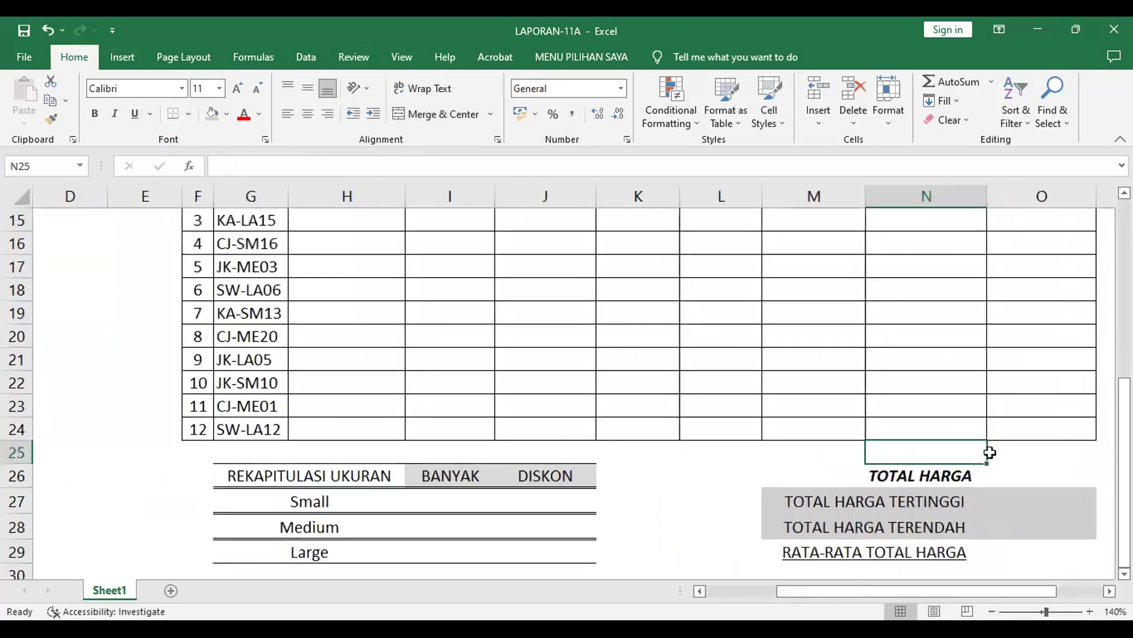
{"action": "scroll", "coordinate": [985, 440], "scroll_direction": "up", "scroll_amount": 2}
{"action": "scroll", "coordinate": [985, 440], "scroll_direction": "up", "scroll_amount": 1}
{"action": "scroll", "coordinate": [734, 303], "scroll_direction": "up", "scroll_amount": 2}
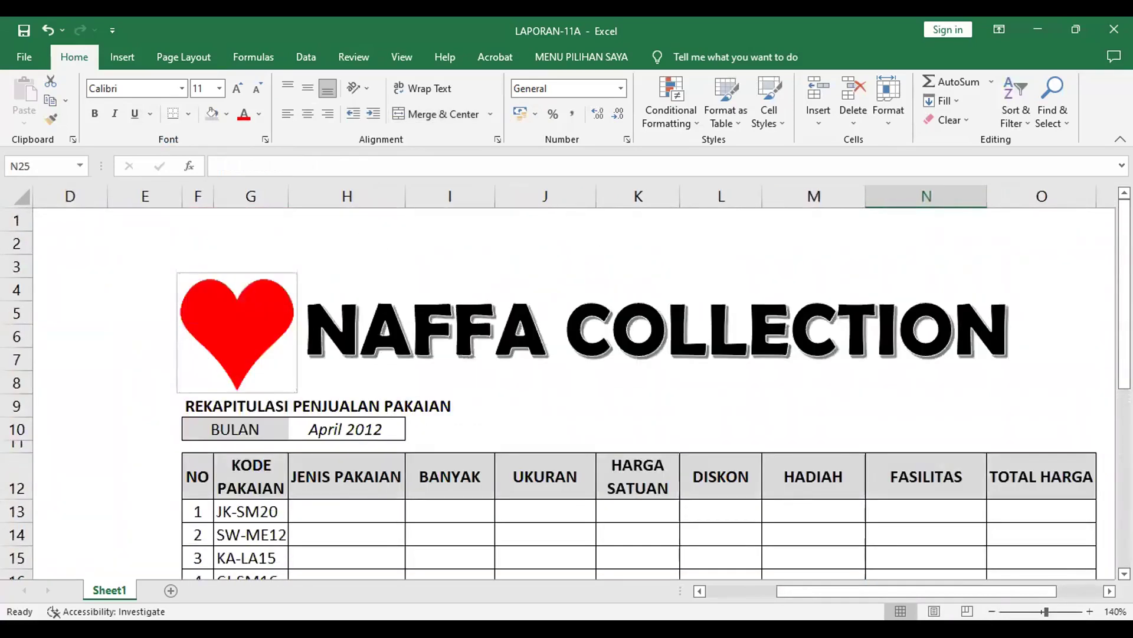
{"action": "key", "text": "alt+Tab"}
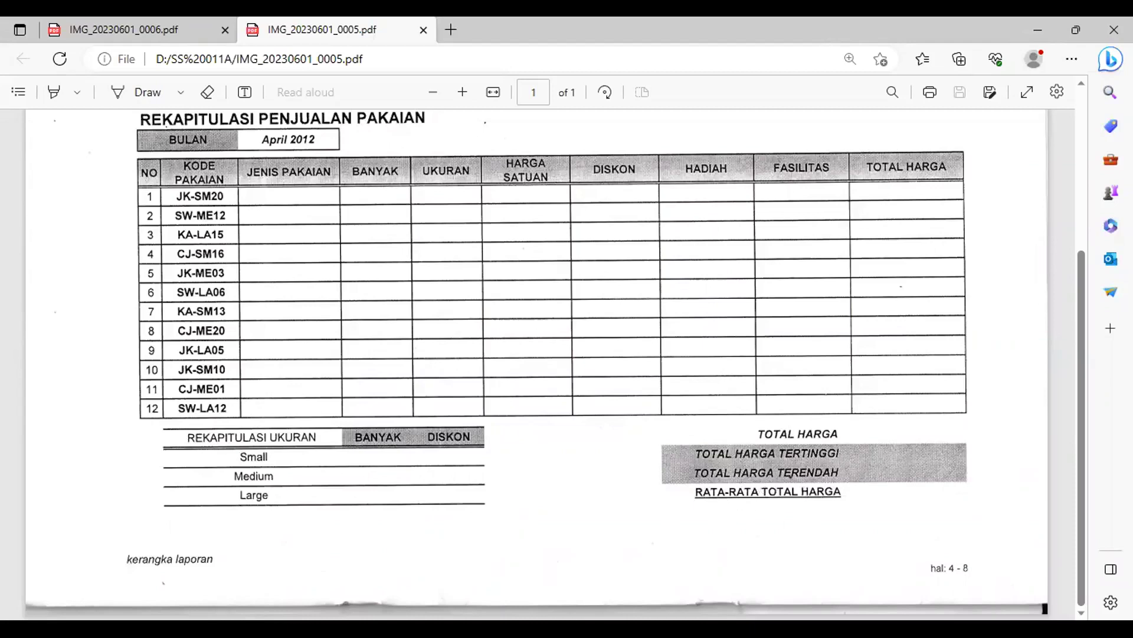
{"action": "key", "text": "alt+Tab"}
{"action": "scroll", "coordinate": [860, 392], "scroll_direction": "down", "scroll_amount": 3}
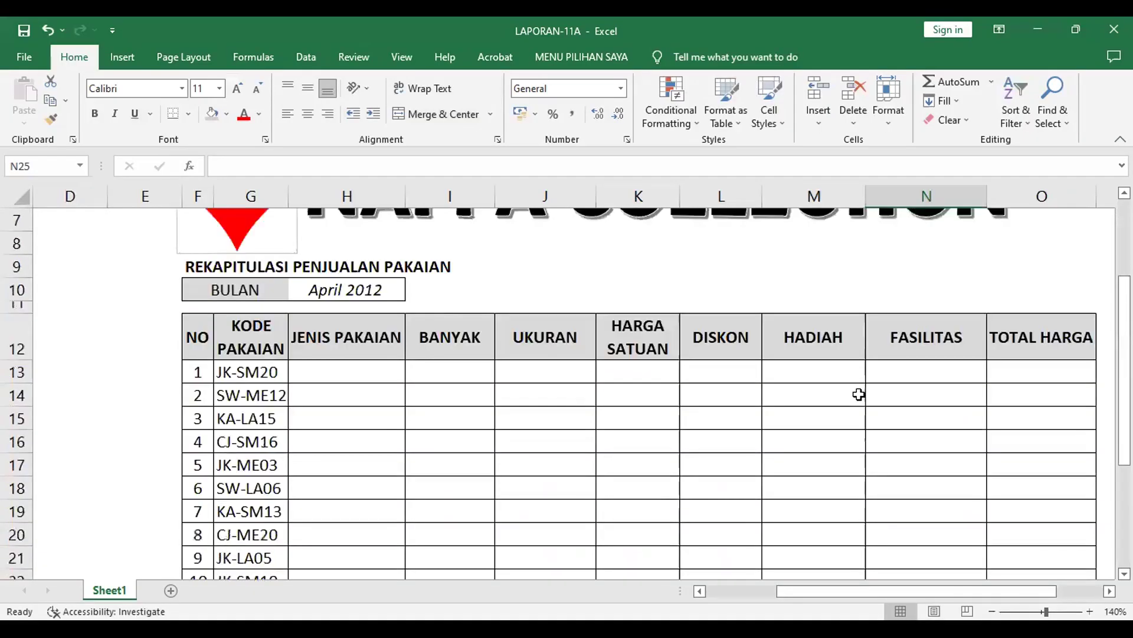